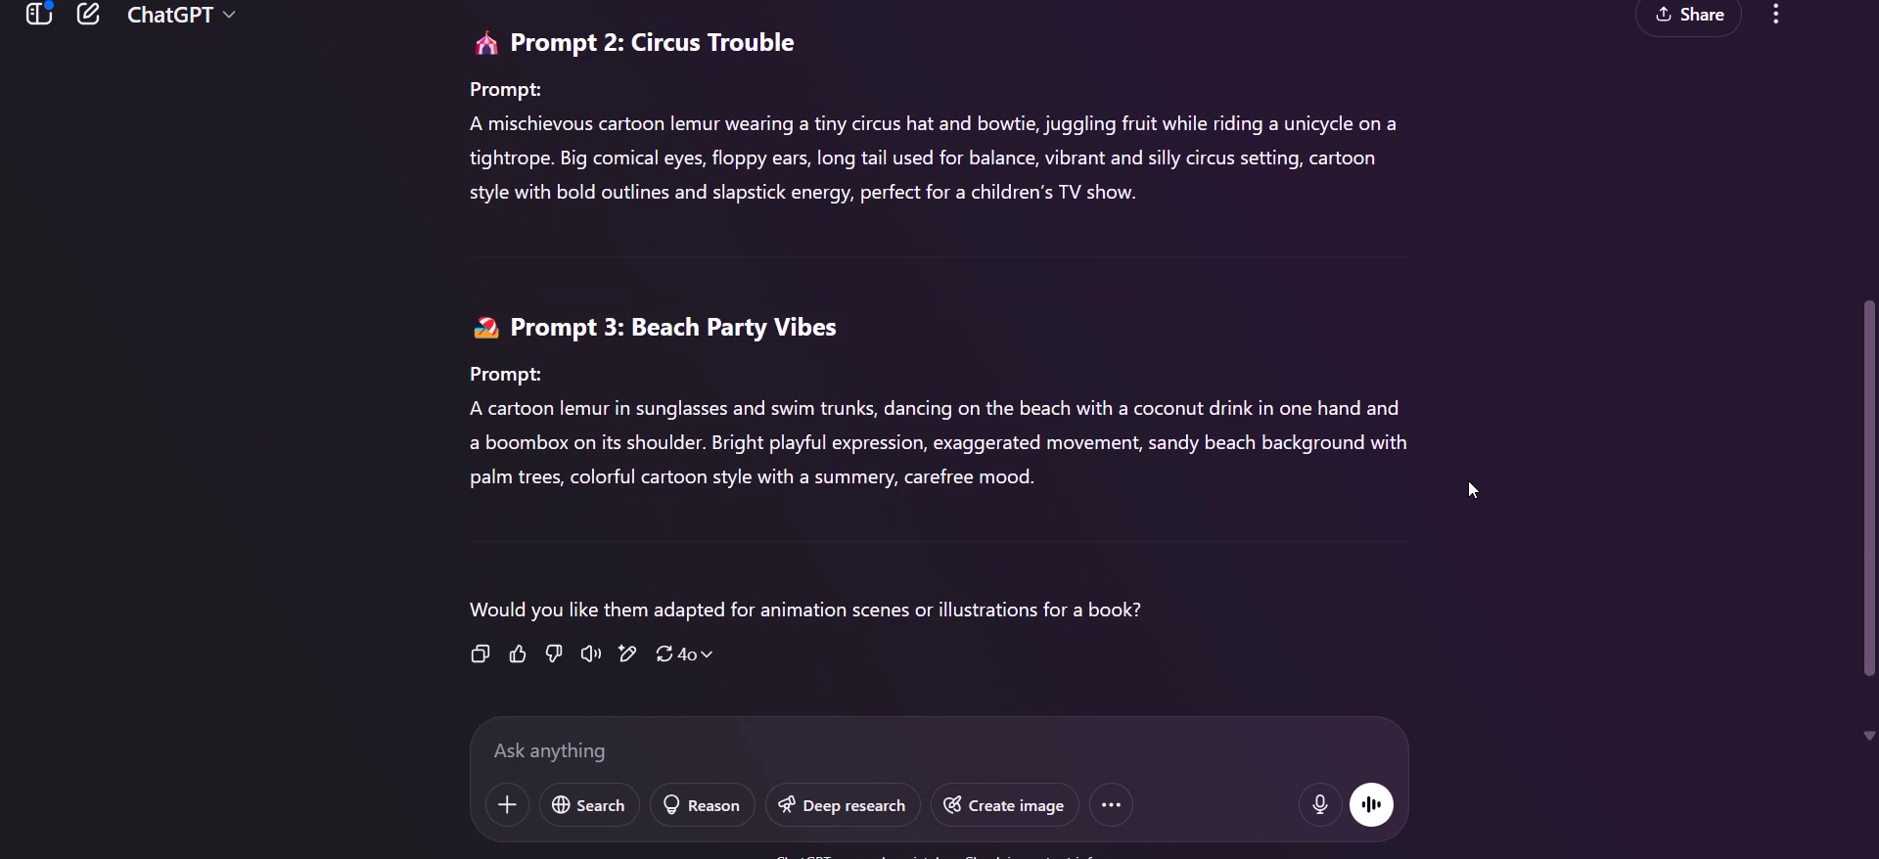
Copy the full text of Prompt 1, Classic Jungle Antics, from the chat reply.
scroll(1473, 490, up, 7)
scroll(1468, 484, down, 1)
drag(464, 332, 1341, 408)
key(ctrl+c)
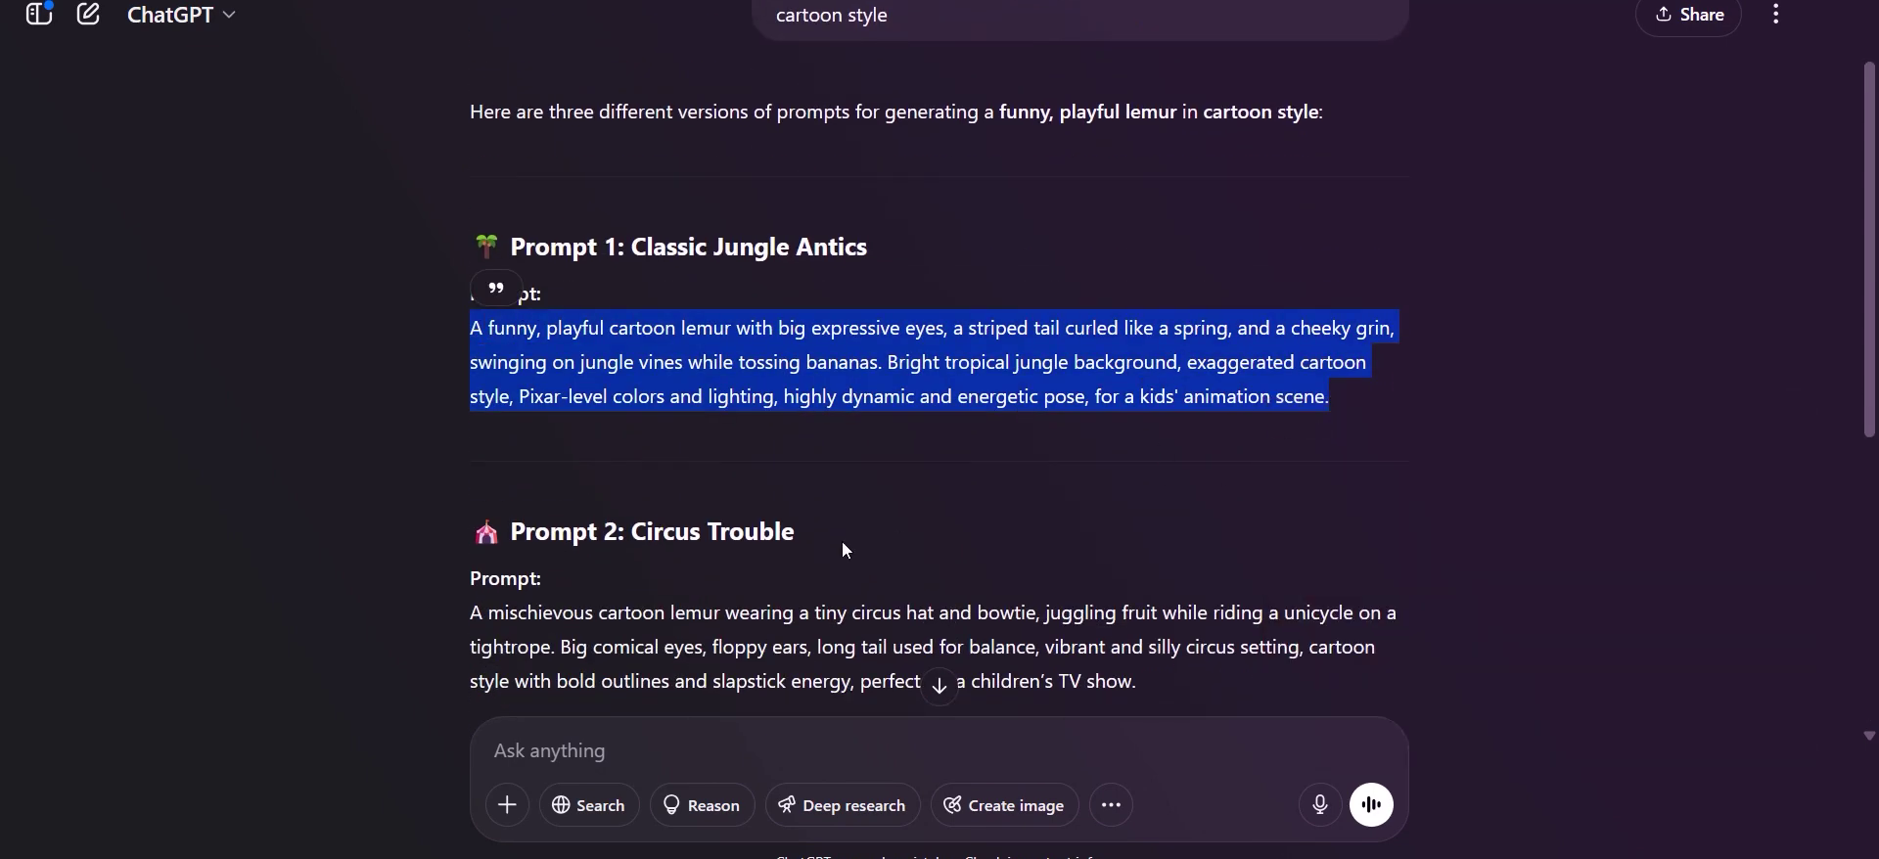
Switch to Kling AI, generate images from the copied jungle lemur prompt, and open the aspect ratio options.
key(alt+Tab)
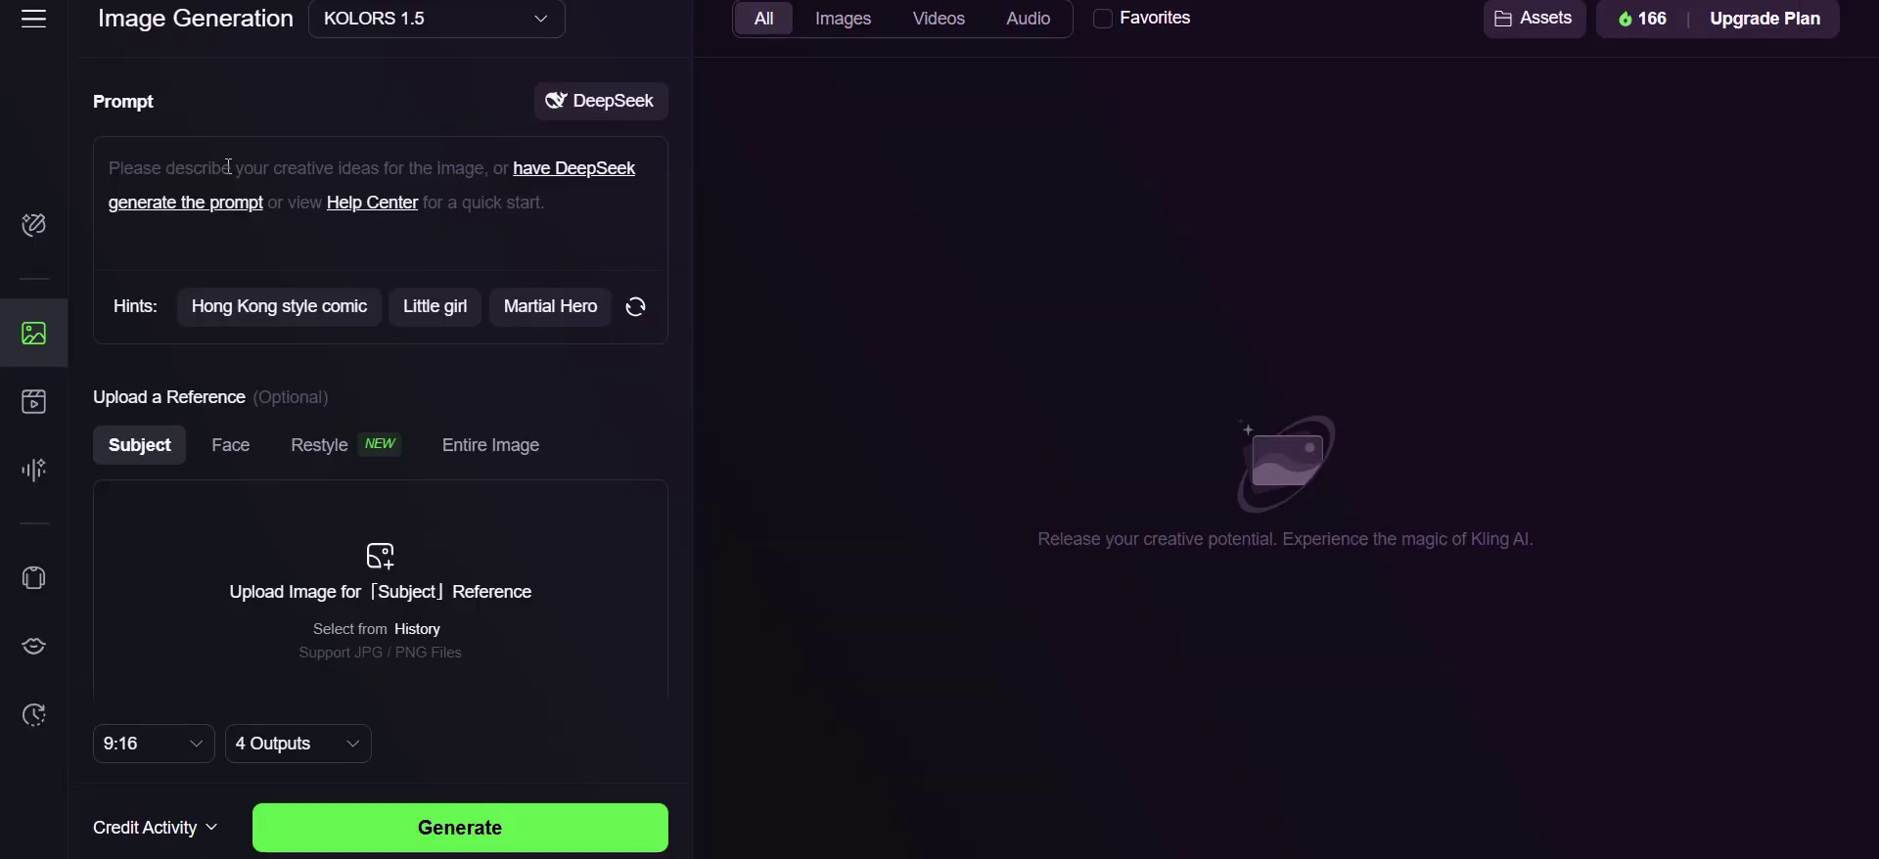
click(228, 166)
key(ctrl+v)
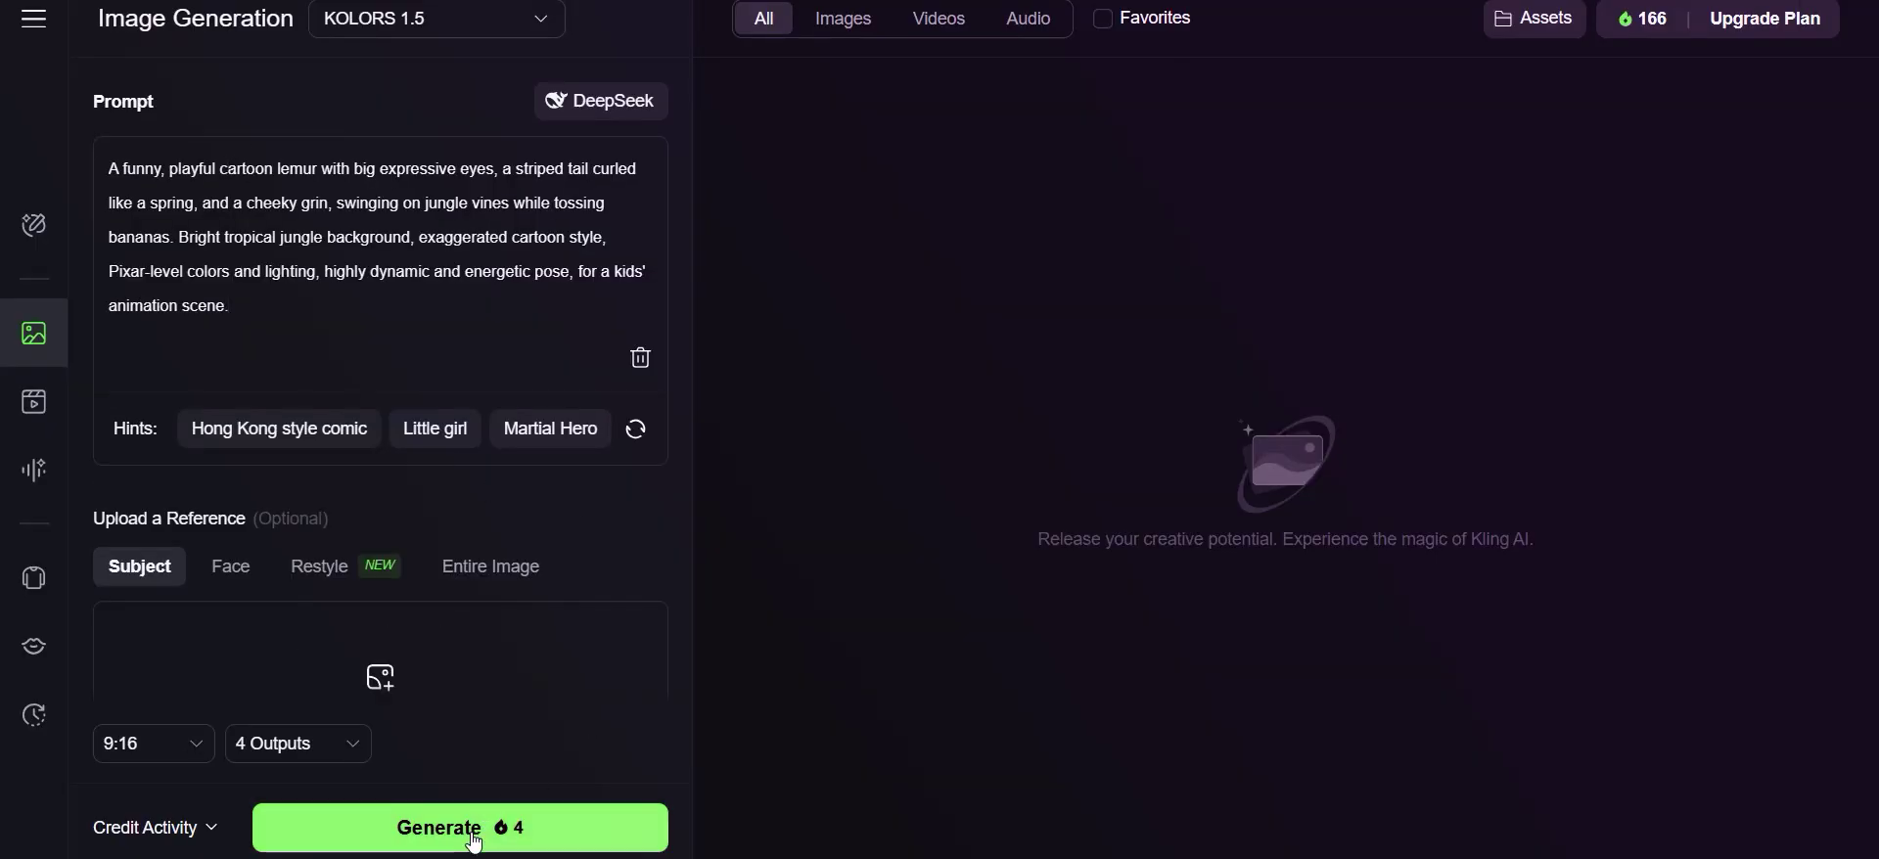
key(Return)
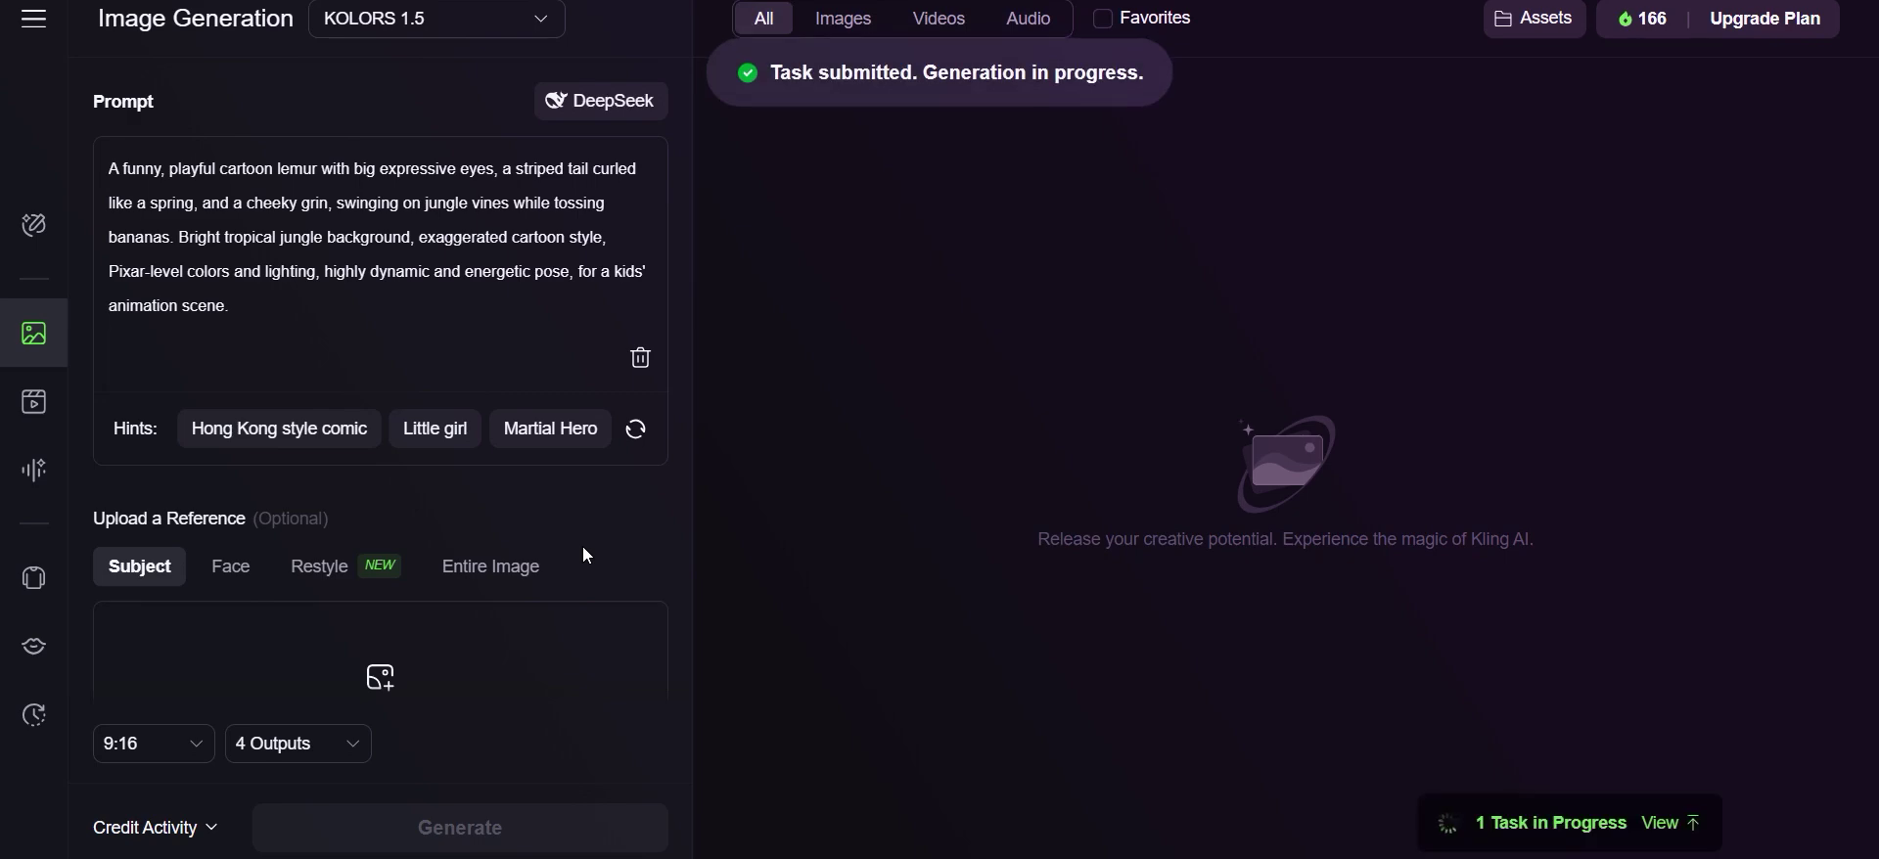
scroll(585, 546, down, 2)
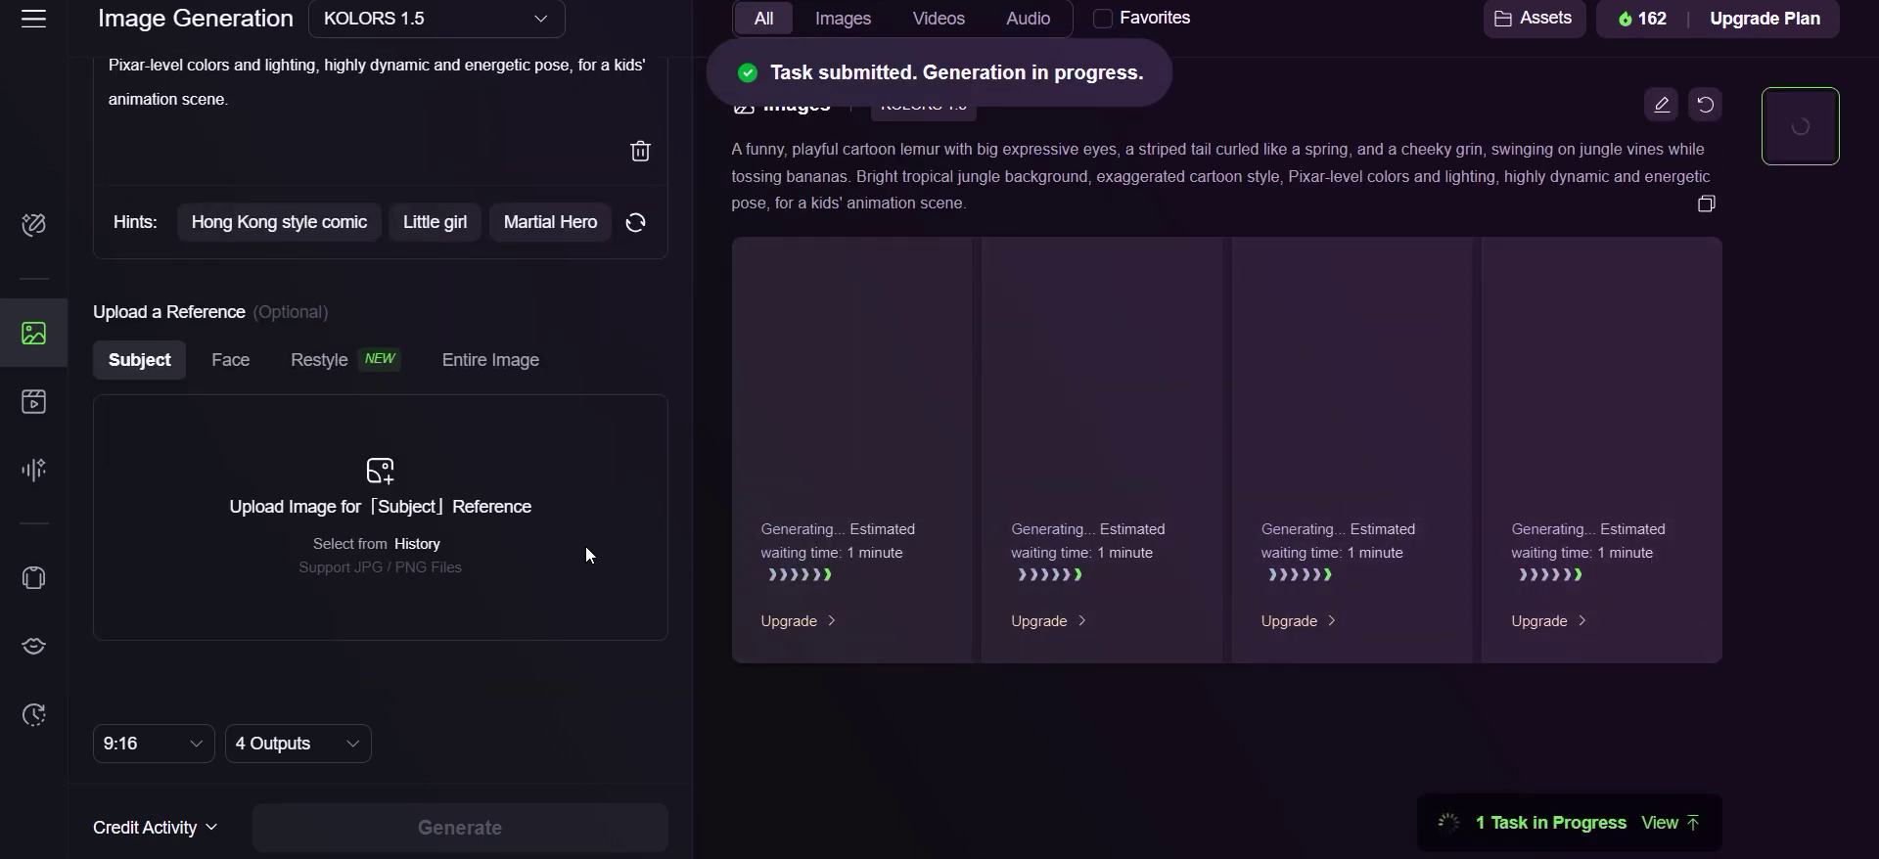
click(171, 744)
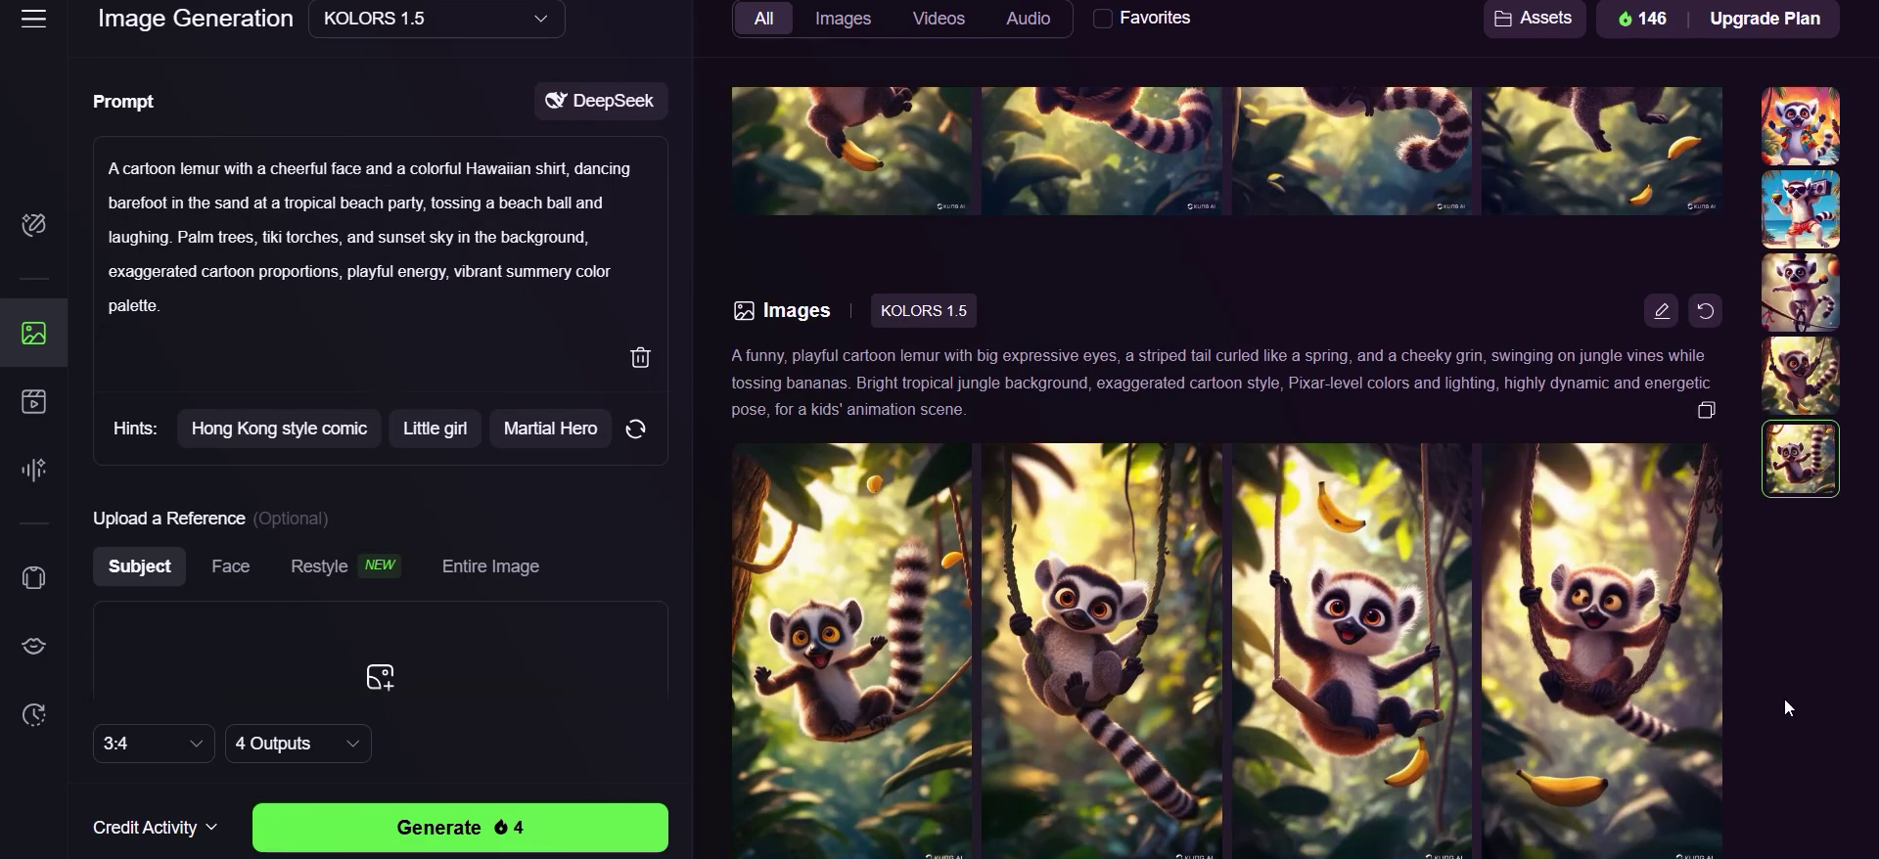
Browse the generated lemur image sets and open the fourth sunset beach lemur in the Hawaiian shirt.
scroll(1678, 676, up, 10)
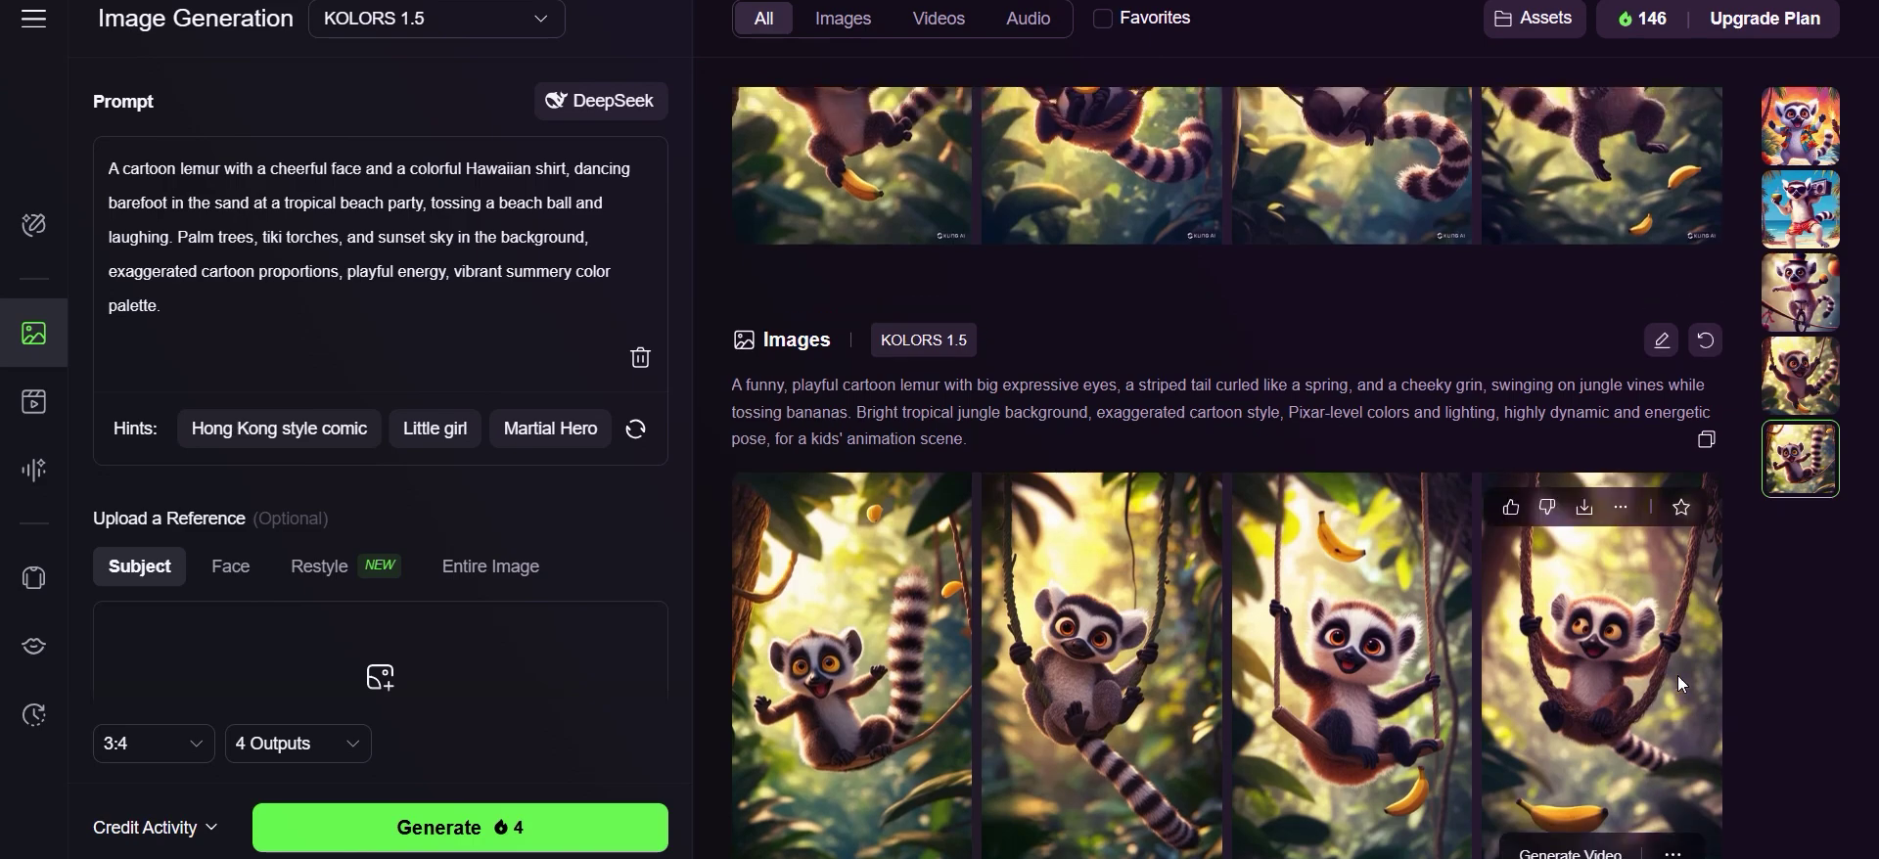
scroll(1678, 675, up, 6)
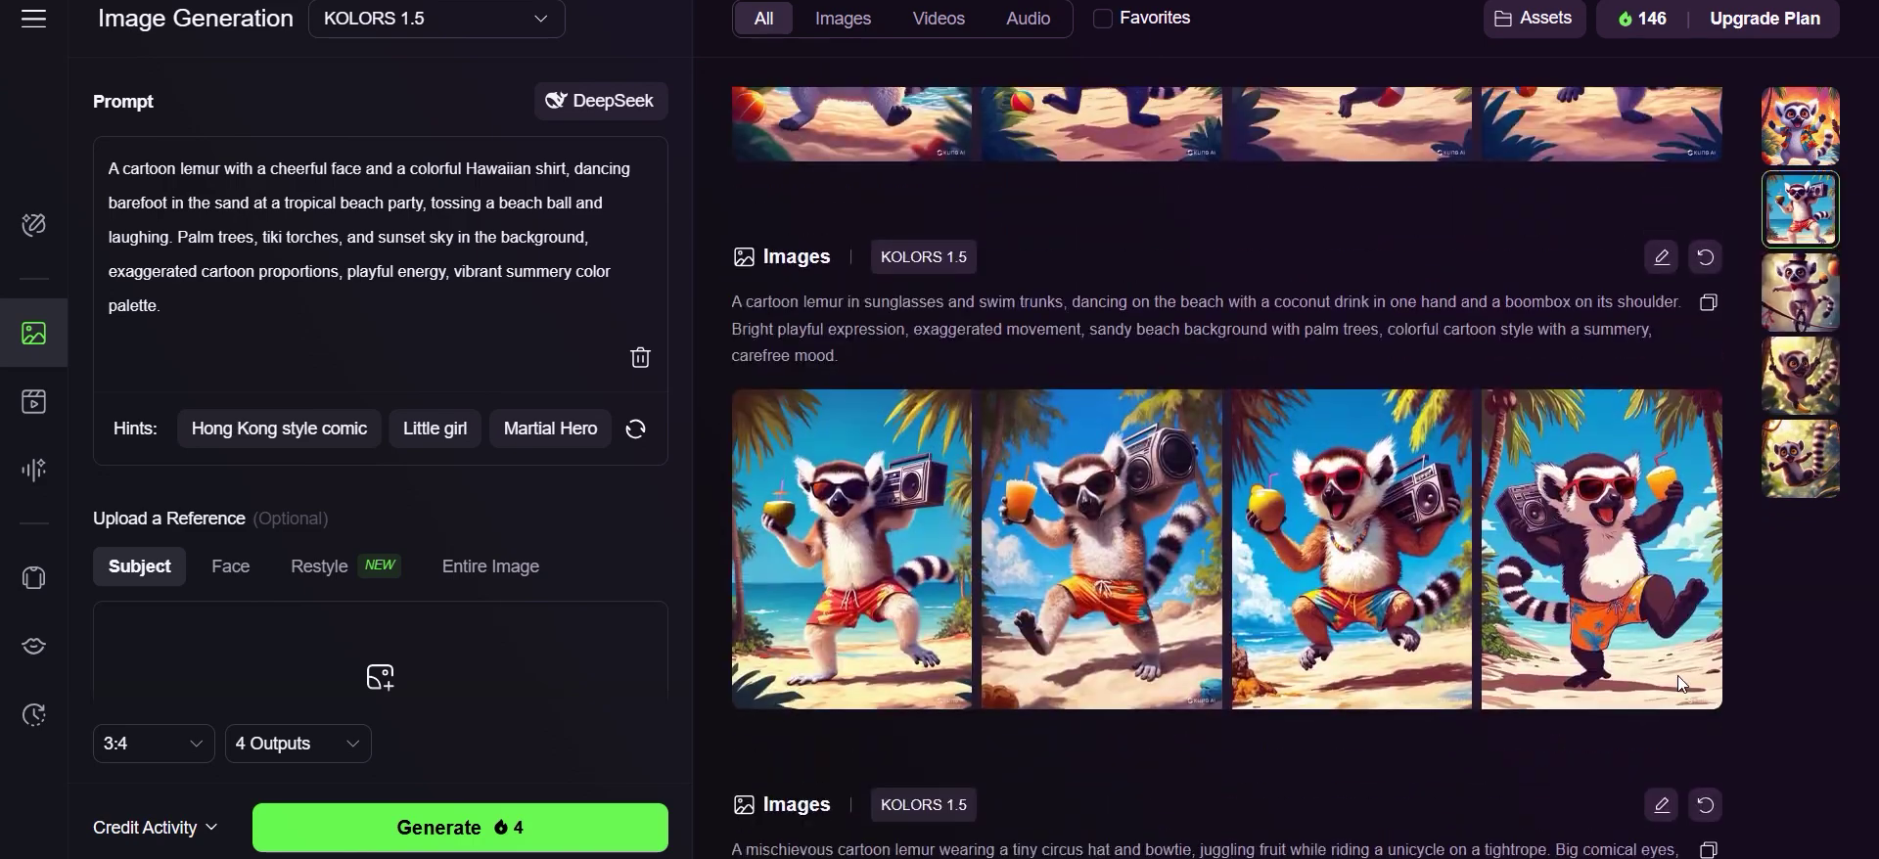
scroll(1552, 659, down, 1)
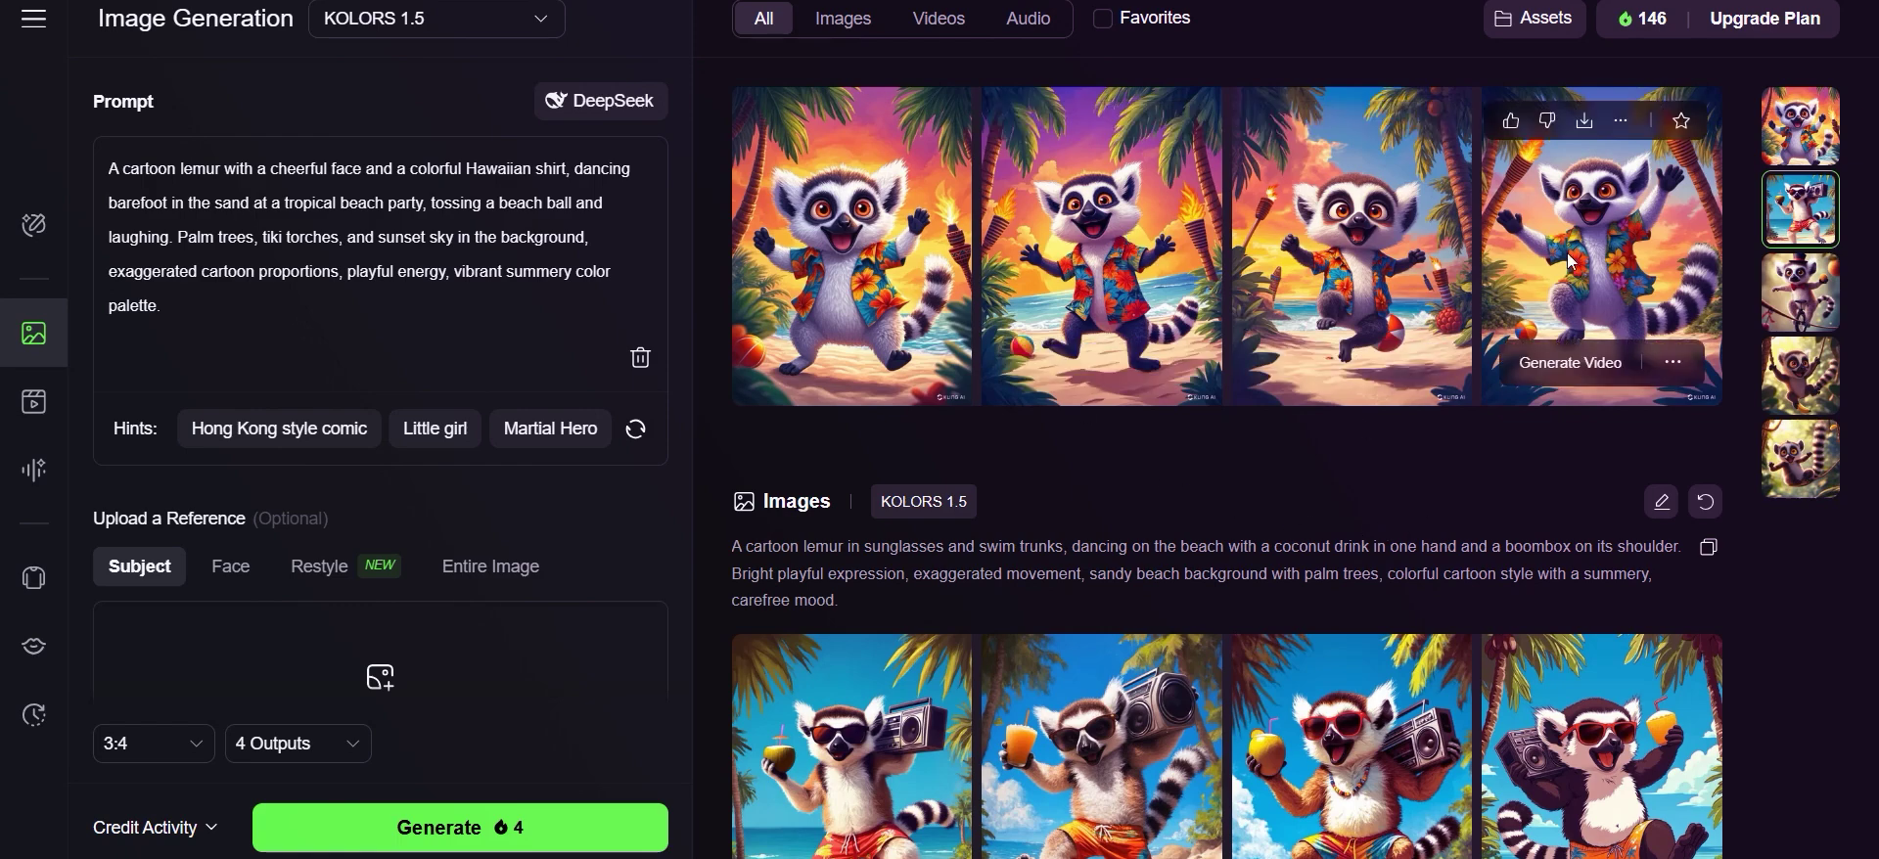
click(1600, 244)
click(1594, 26)
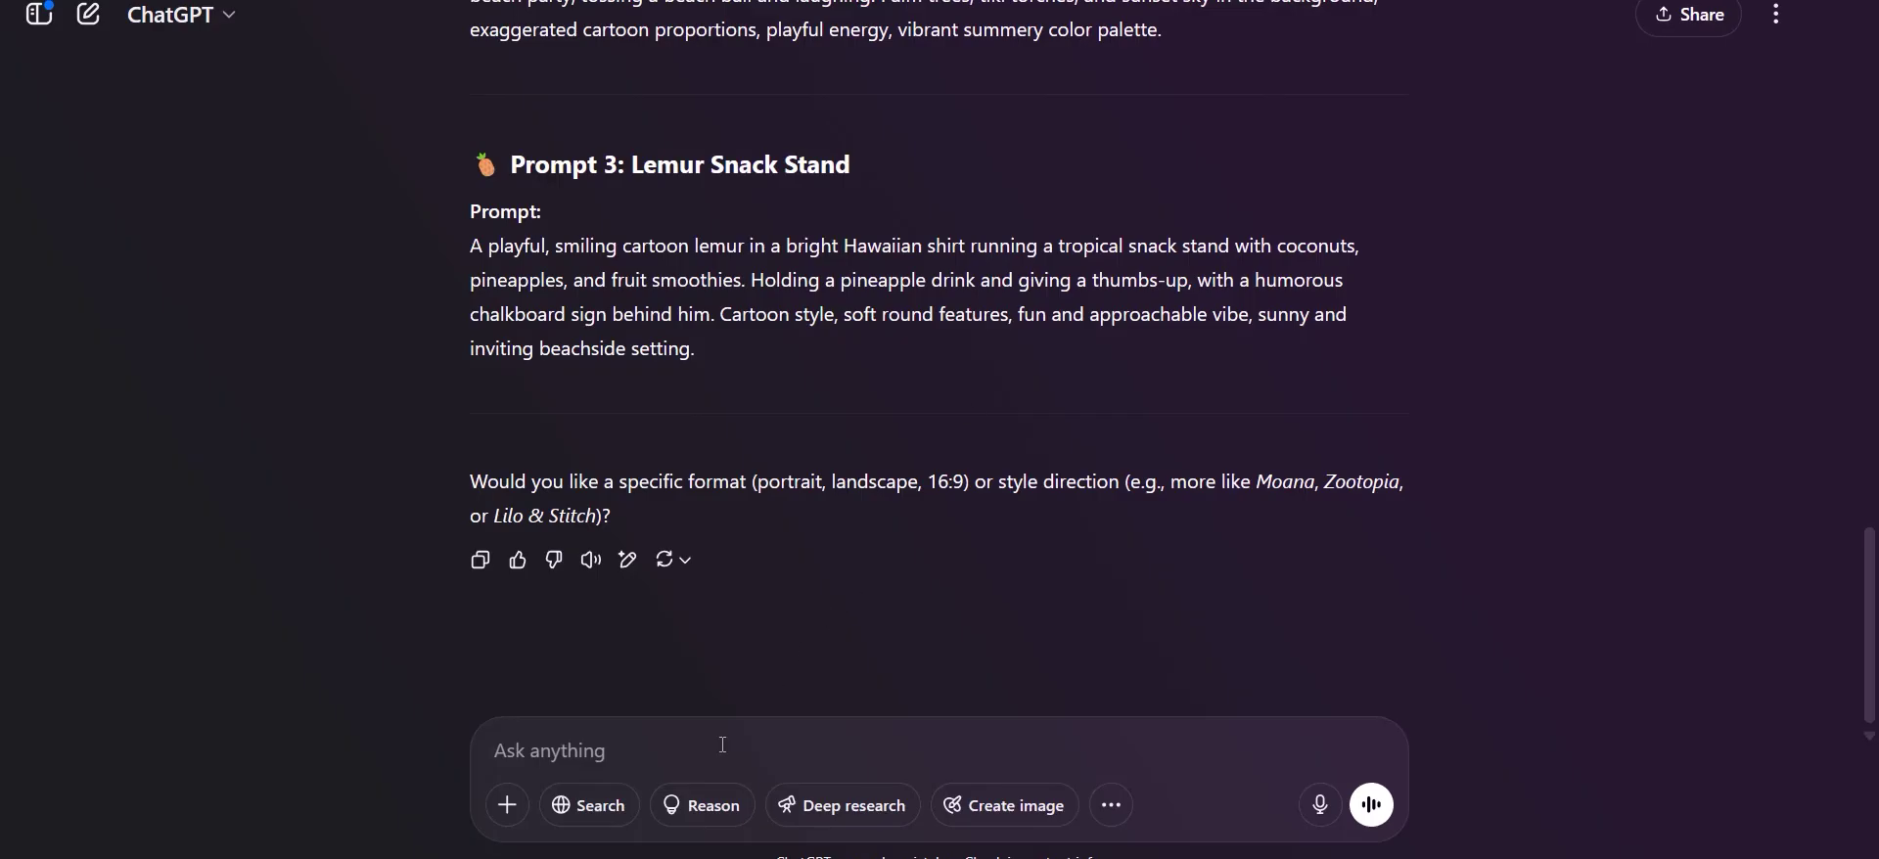
Ask ChatGPT for six script options for a thirty-second funny and kind video without words with the lemur, and read through them.
text(write me six script options for a thirty-second funny and kind video without words with my lemur)
key(Return)
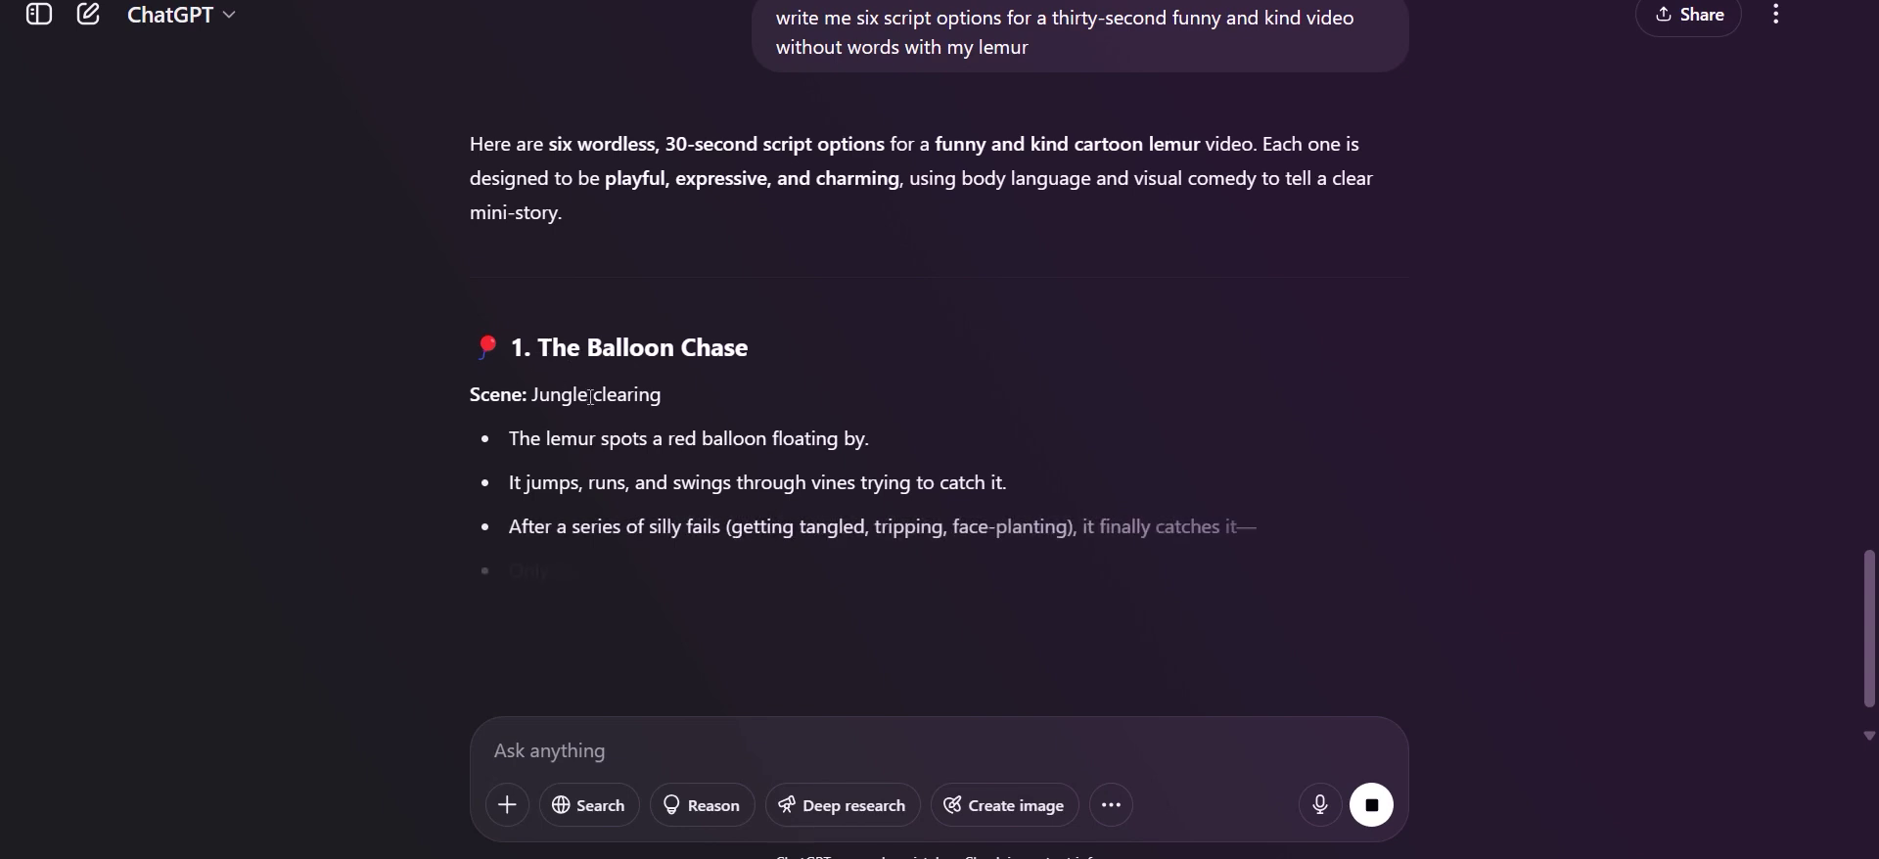
scroll(774, 480, down, 2)
scroll(773, 479, down, 2)
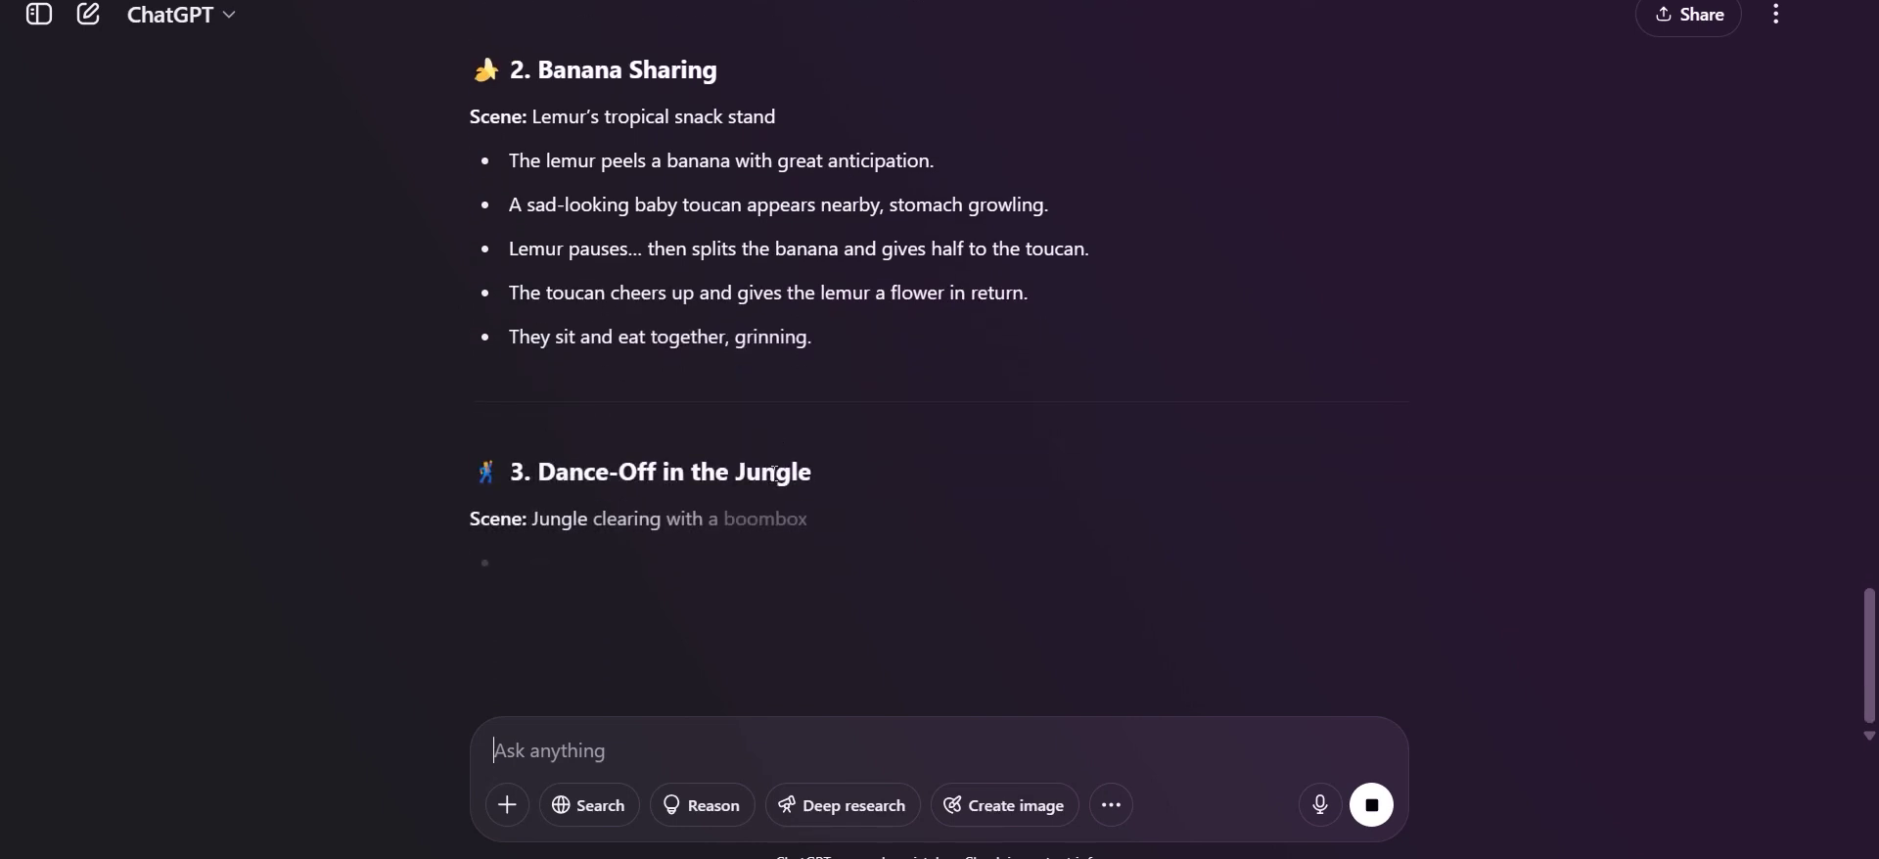
scroll(807, 485, down, 1)
scroll(808, 486, down, 3)
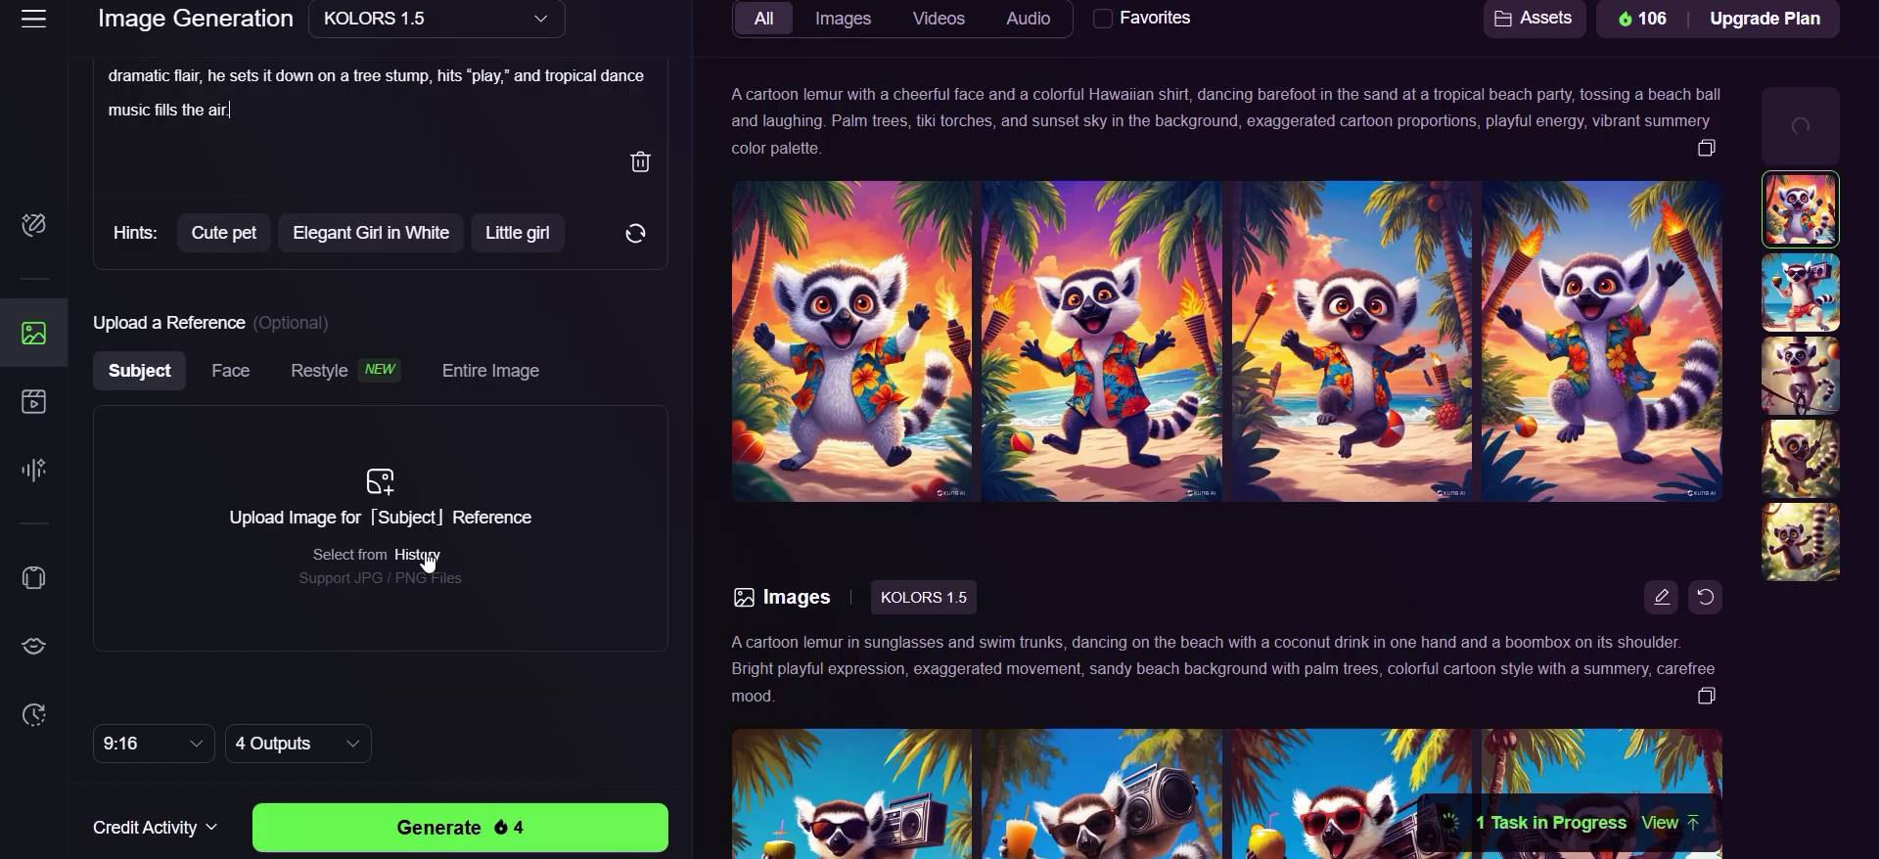
Set the first sunset beach lemur in the Hawaiian shirt from the image history as Kling AI's Subject reference.
click(424, 555)
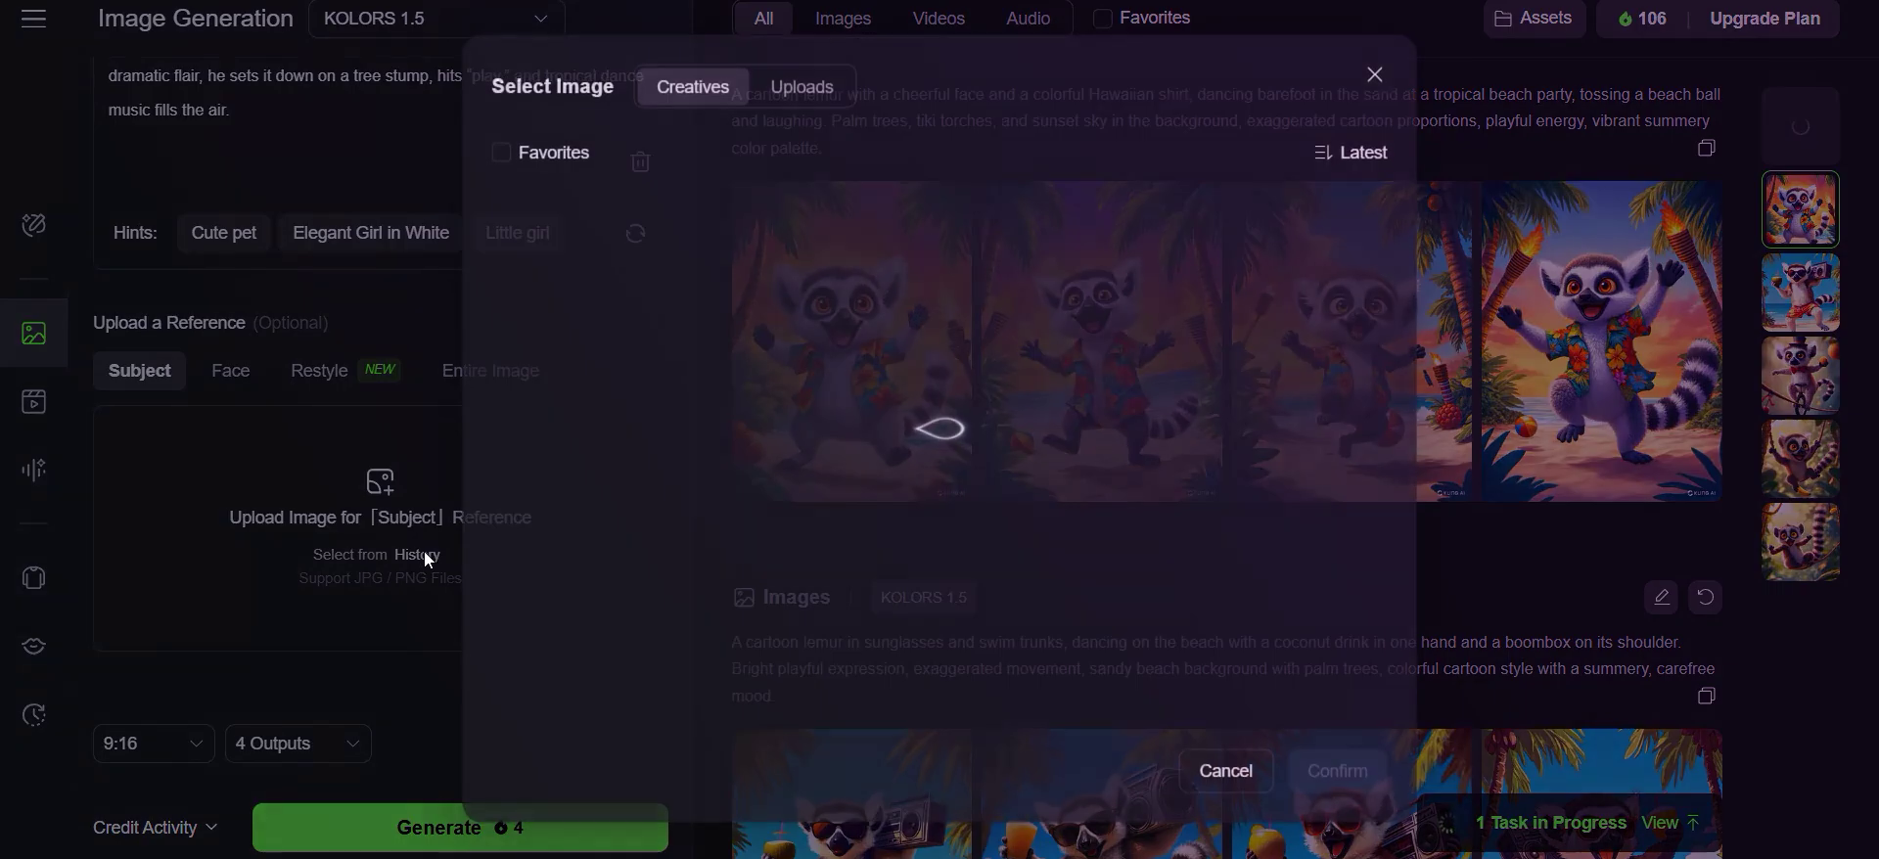
click(571, 298)
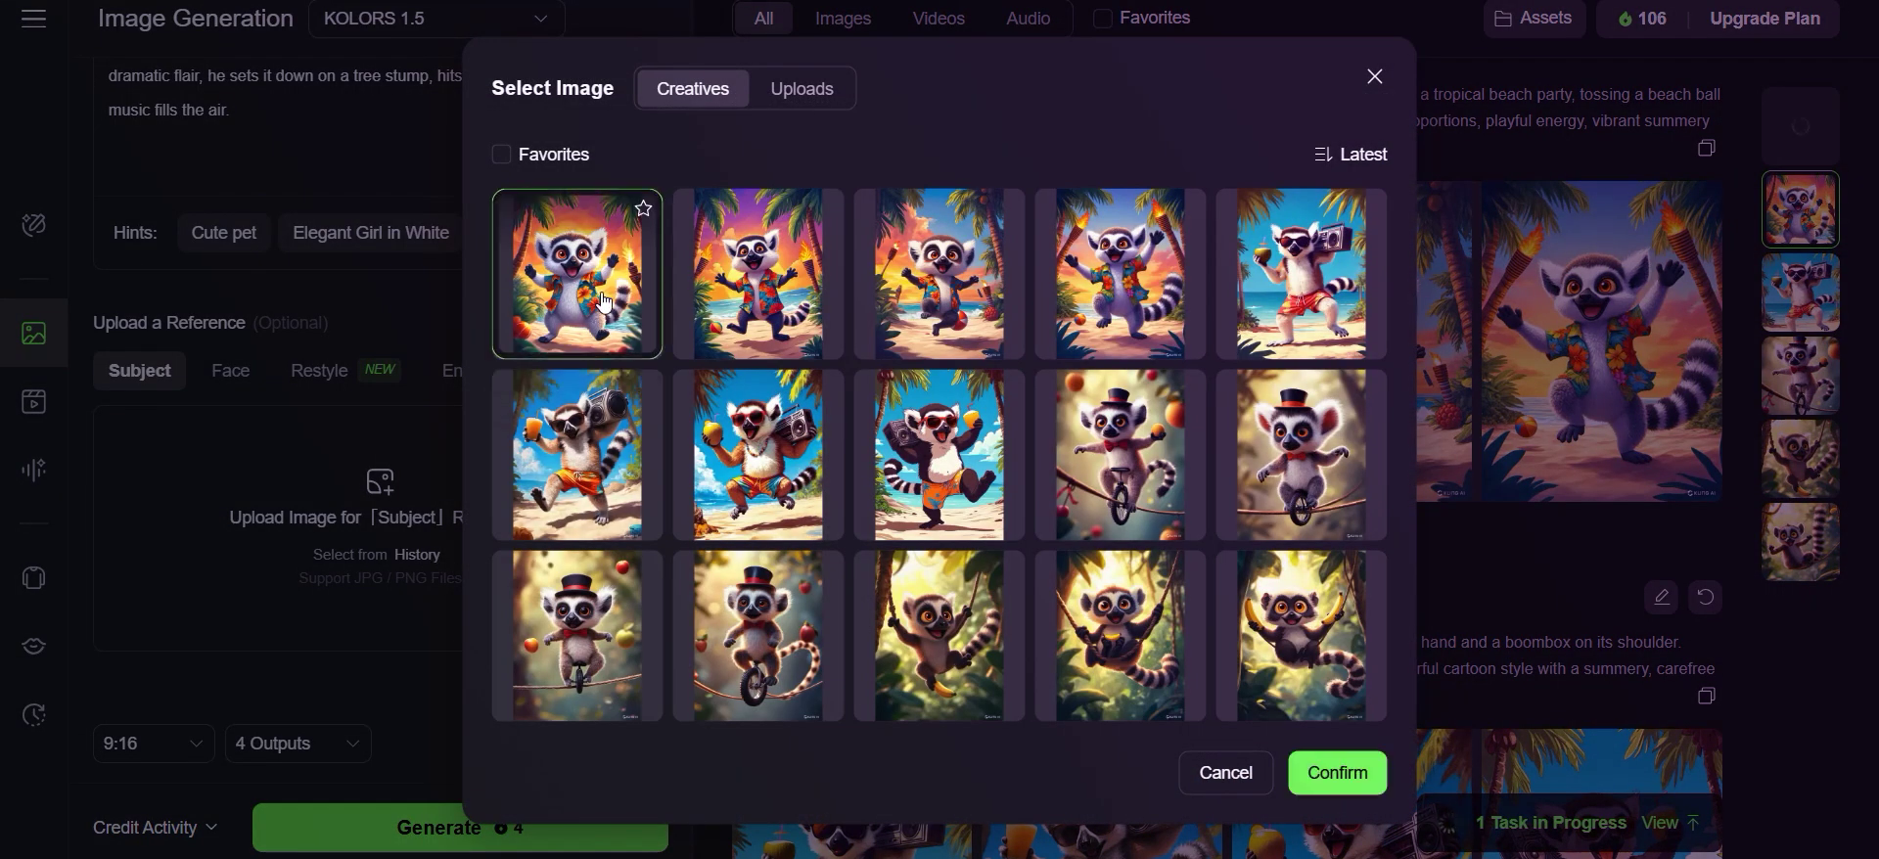
click(1333, 776)
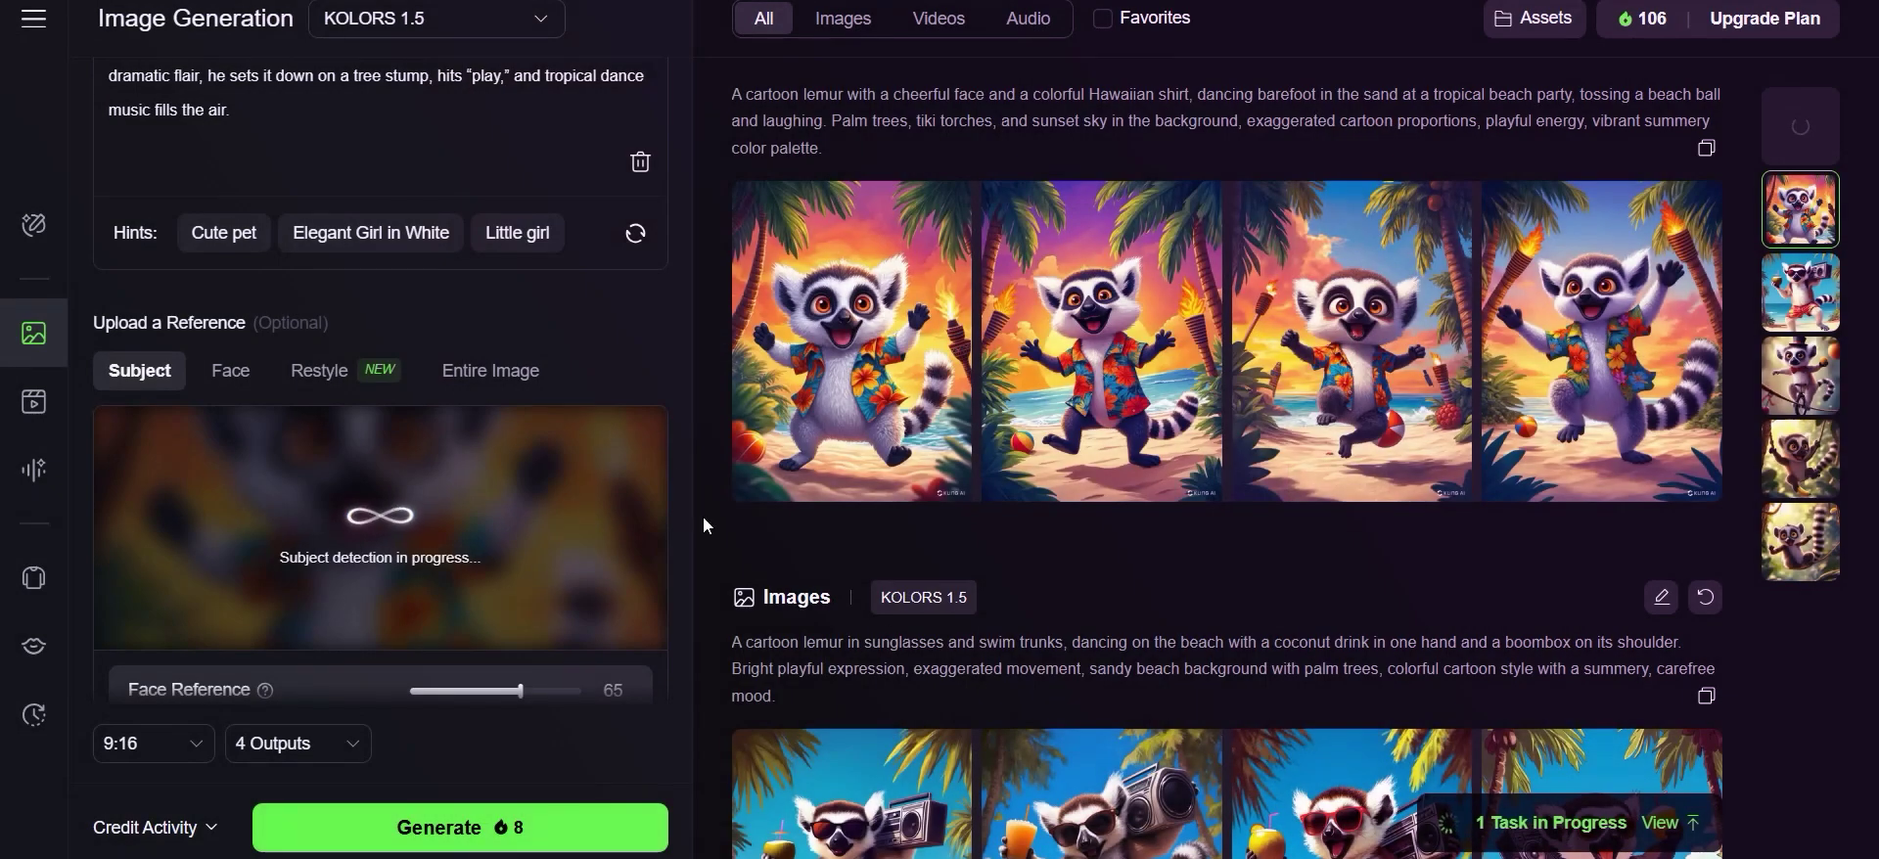
scroll(617, 409, down, 2)
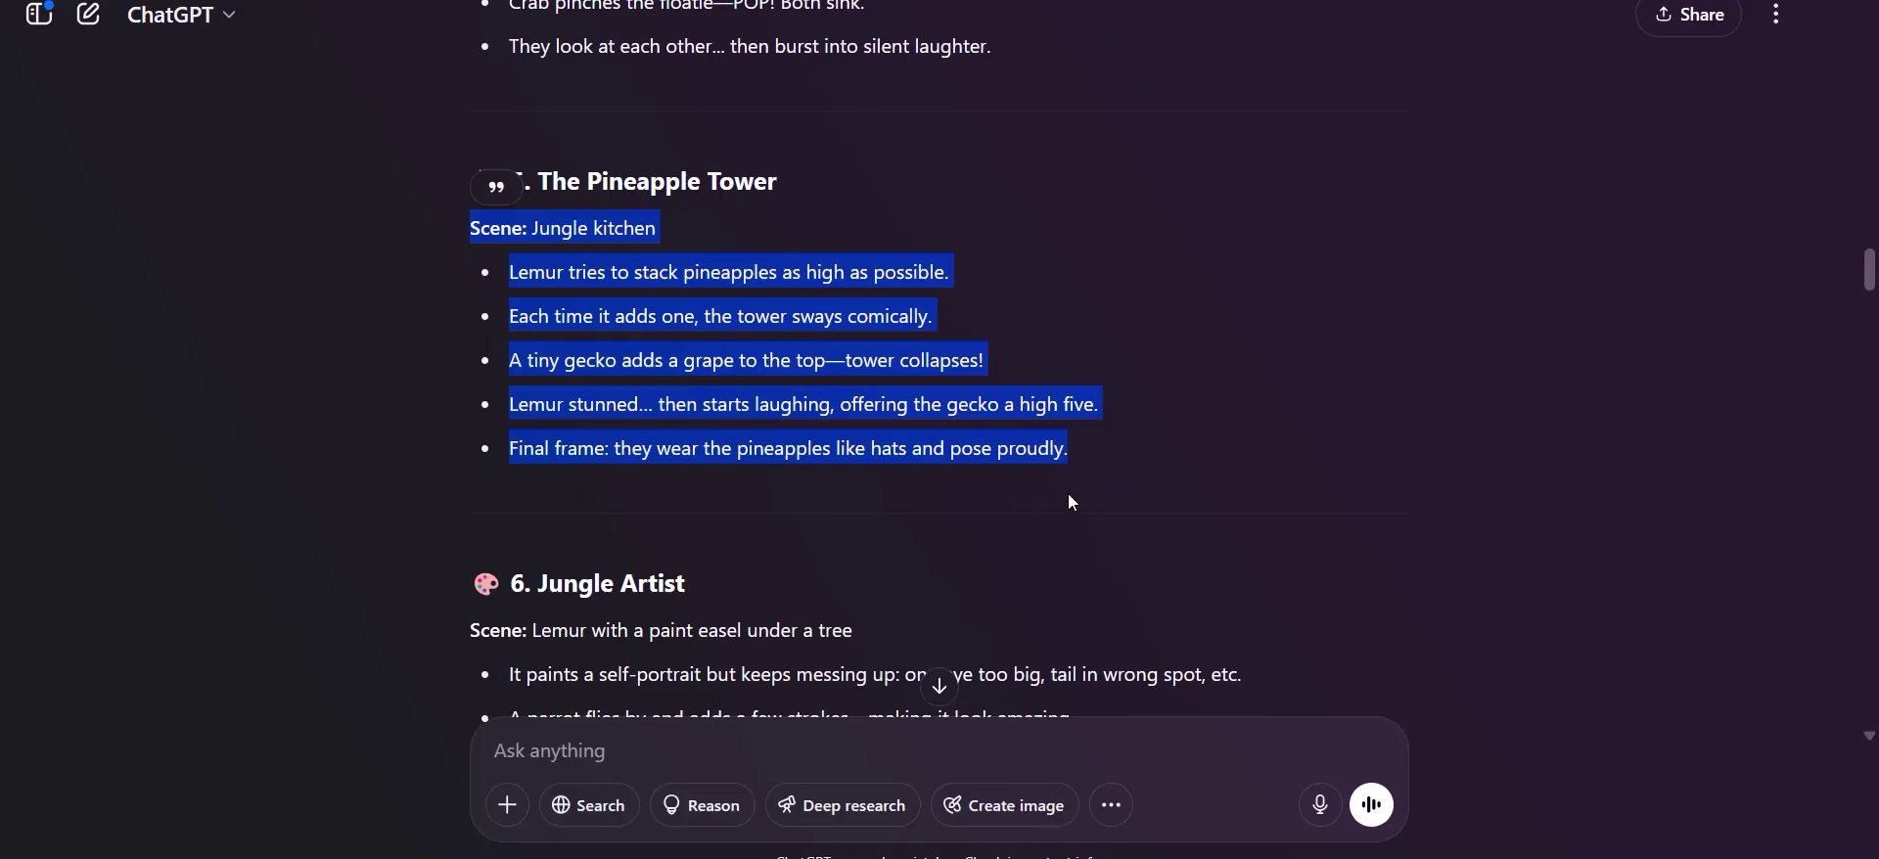
Transfer ChatGPT's Classic Jungle Antics prompt into Kling AI and generate it as a single 16:9 image with the subject reference.
scroll(1211, 494, up, 20)
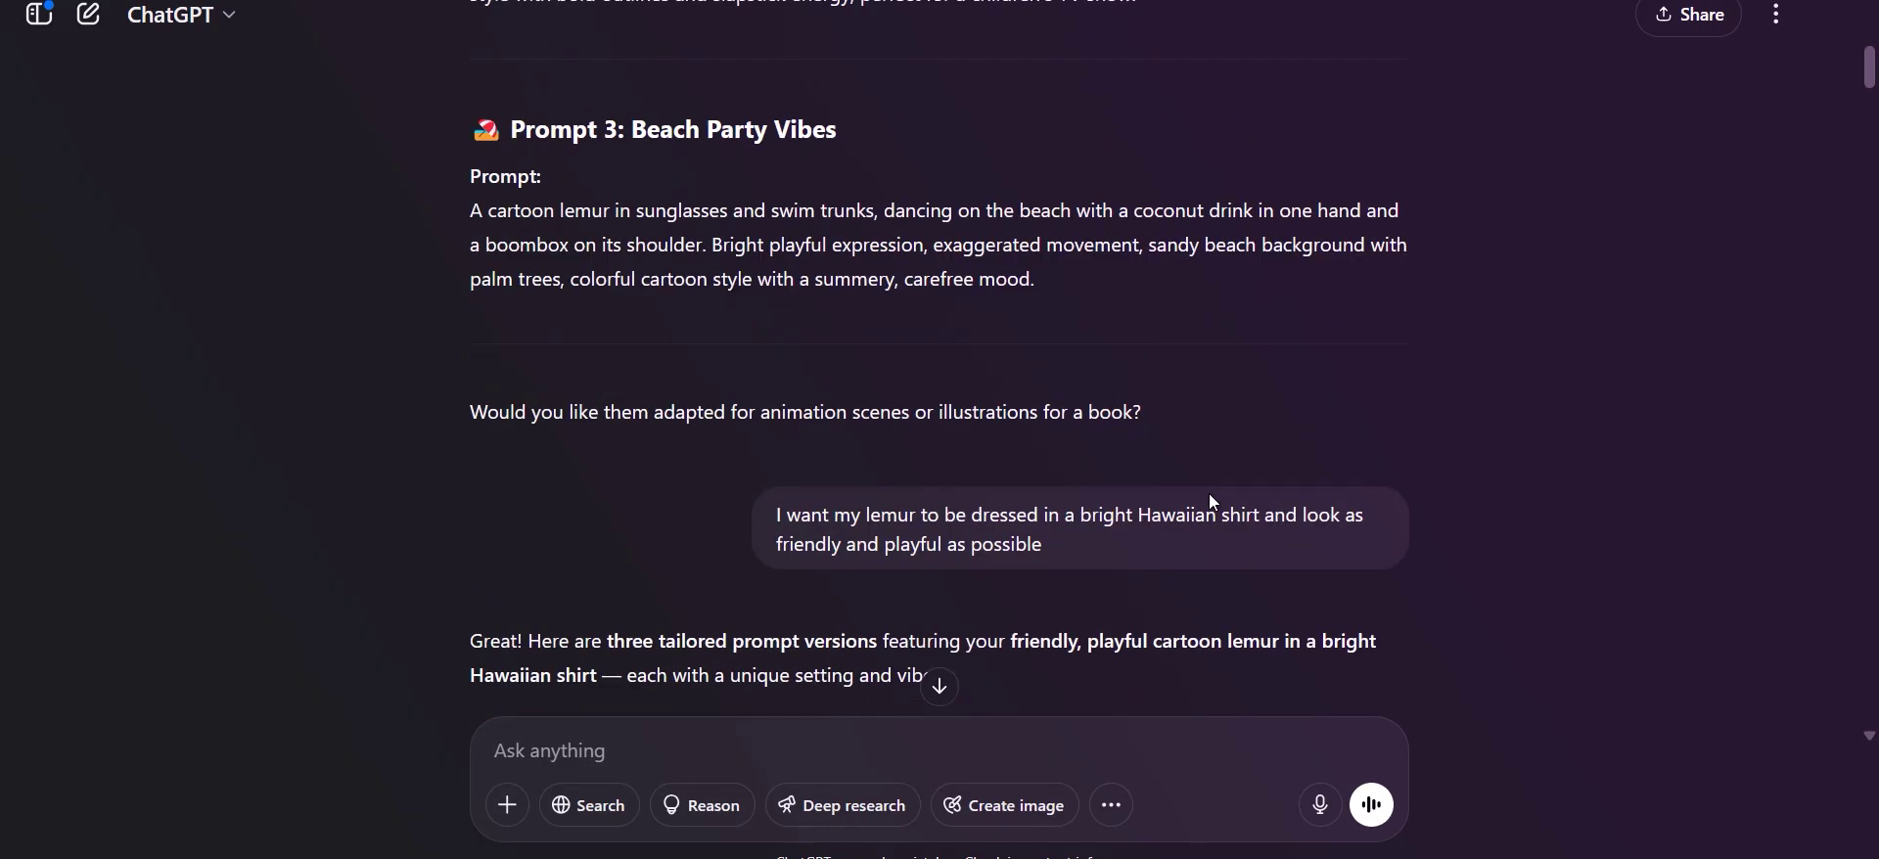
triple_click(627, 232)
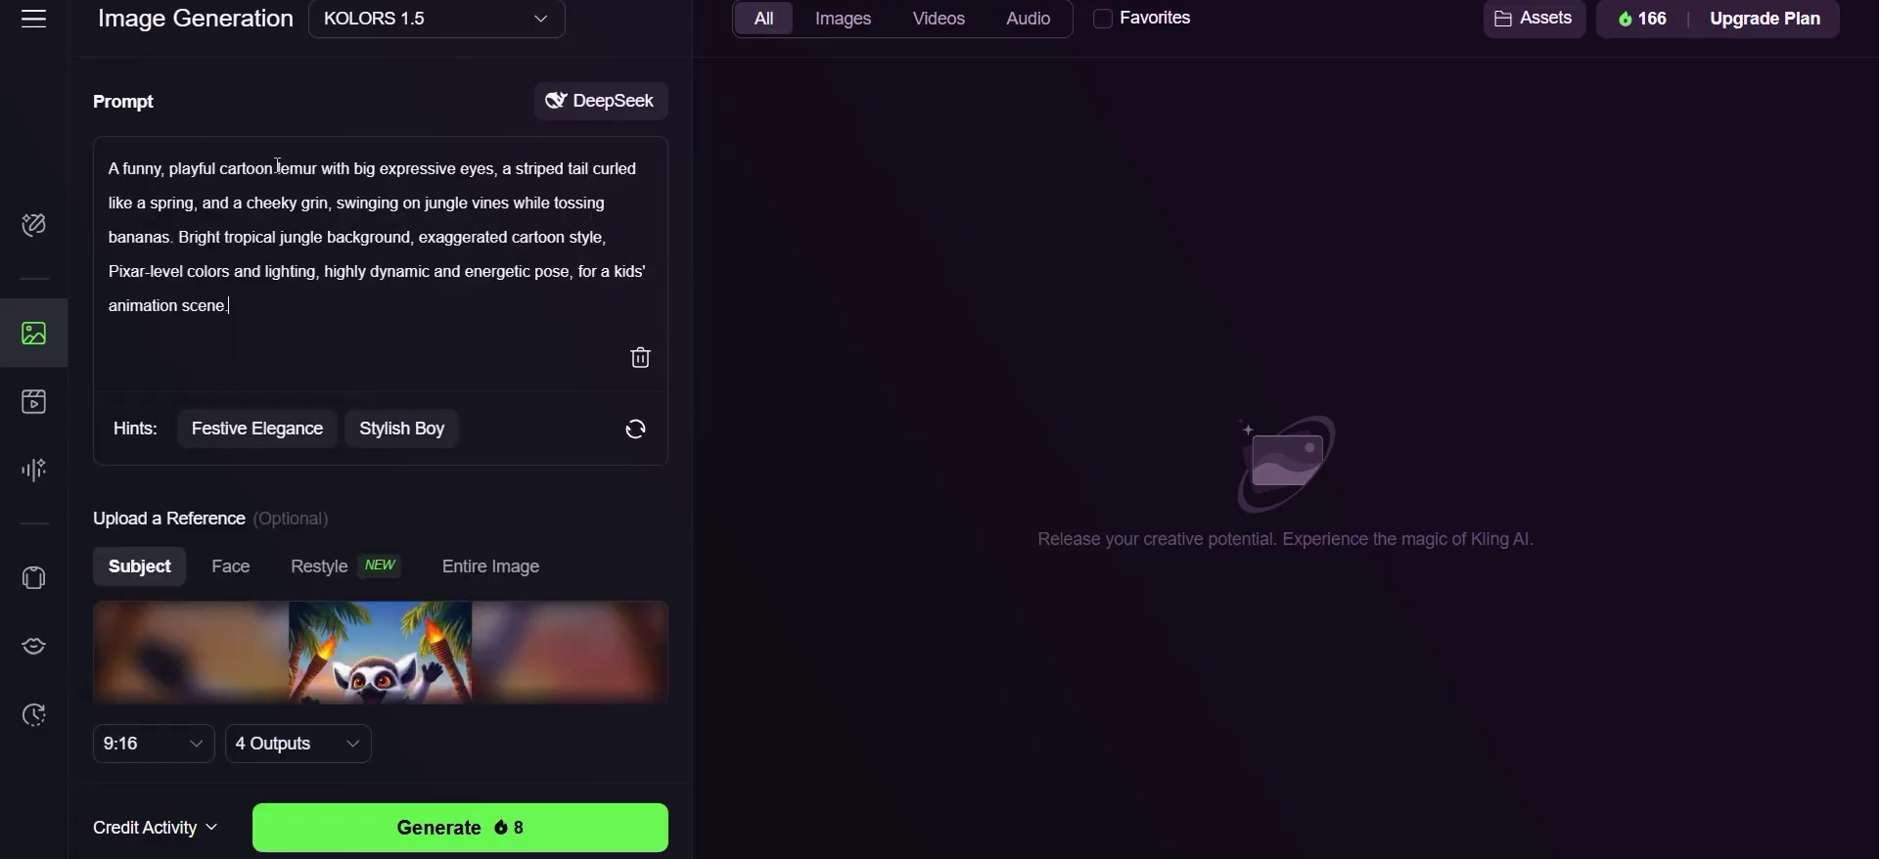
scroll(517, 354, down, 4)
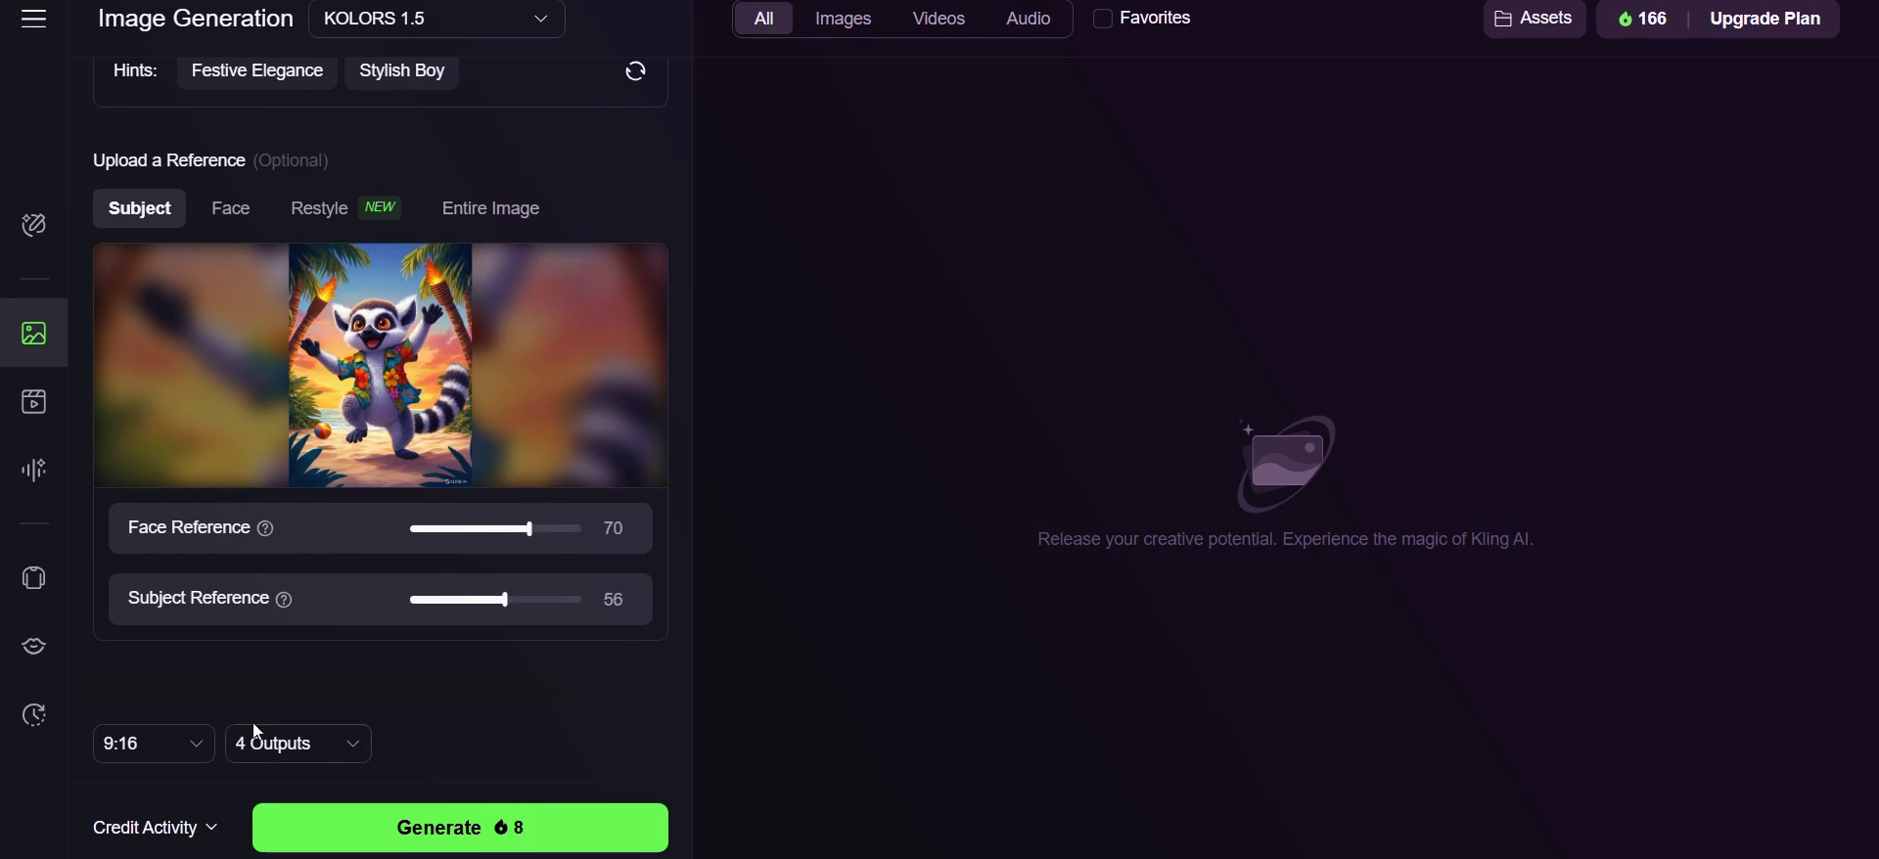
click(157, 744)
click(147, 411)
click(299, 744)
click(275, 320)
key(Return)
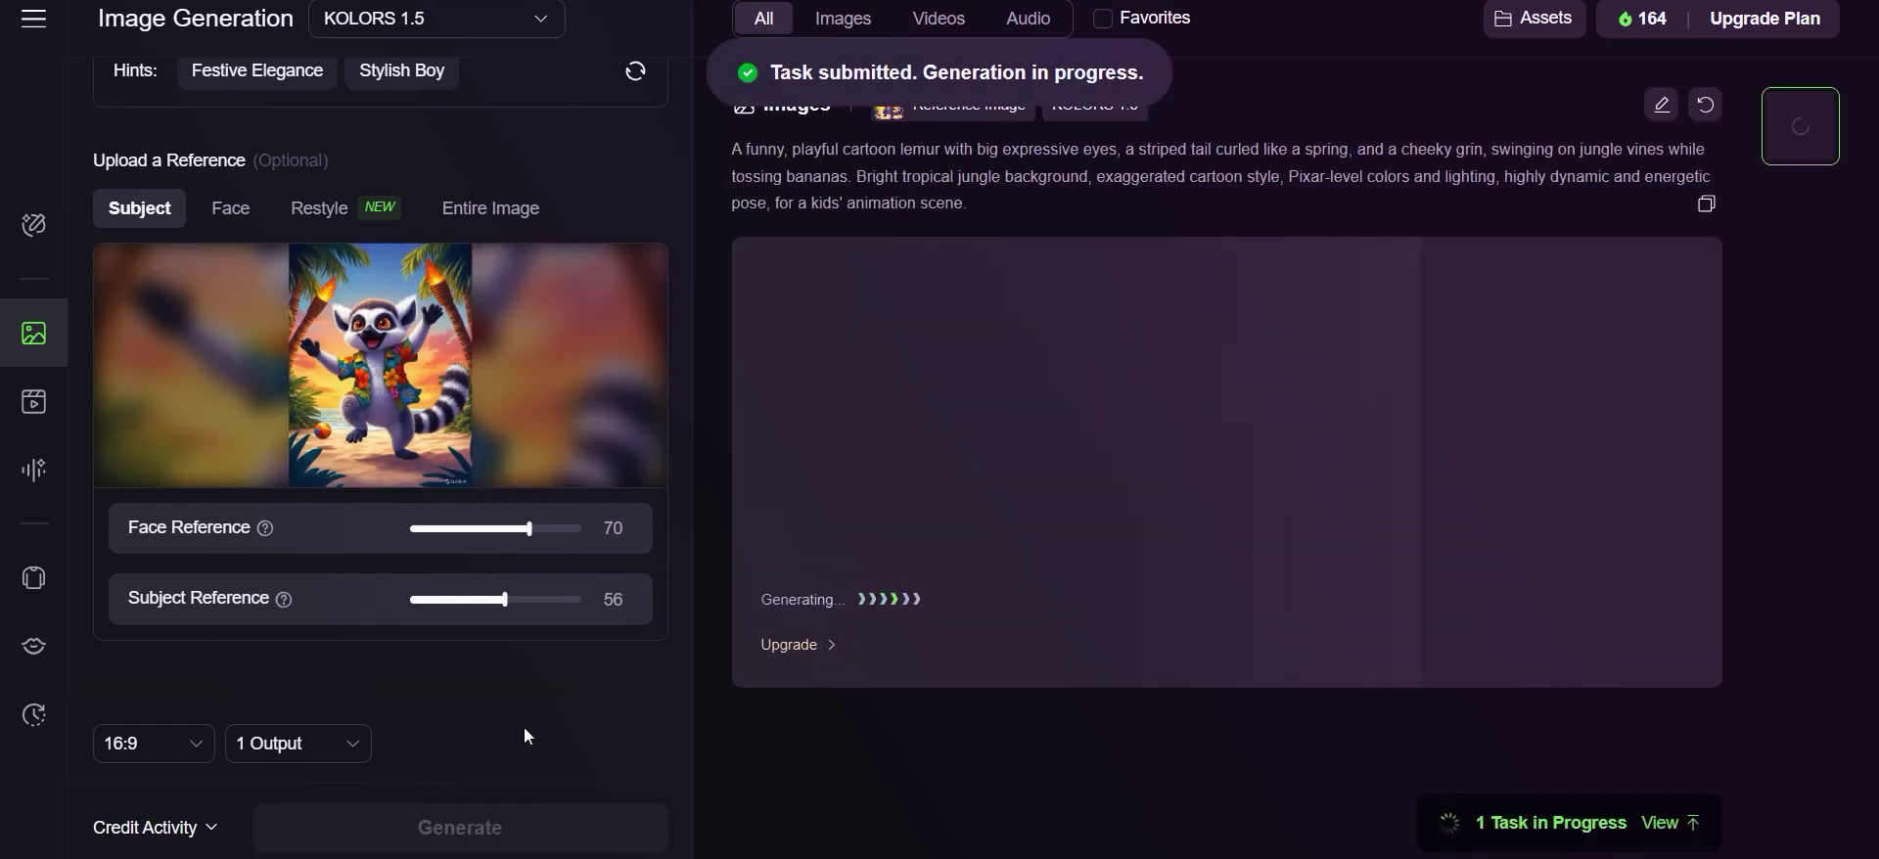
Switch to ChatGPT and copy the full text of Prompt 3, Beach Party Vibes.
click(365, 851)
scroll(697, 468, down, 4)
drag(471, 408, 1036, 477)
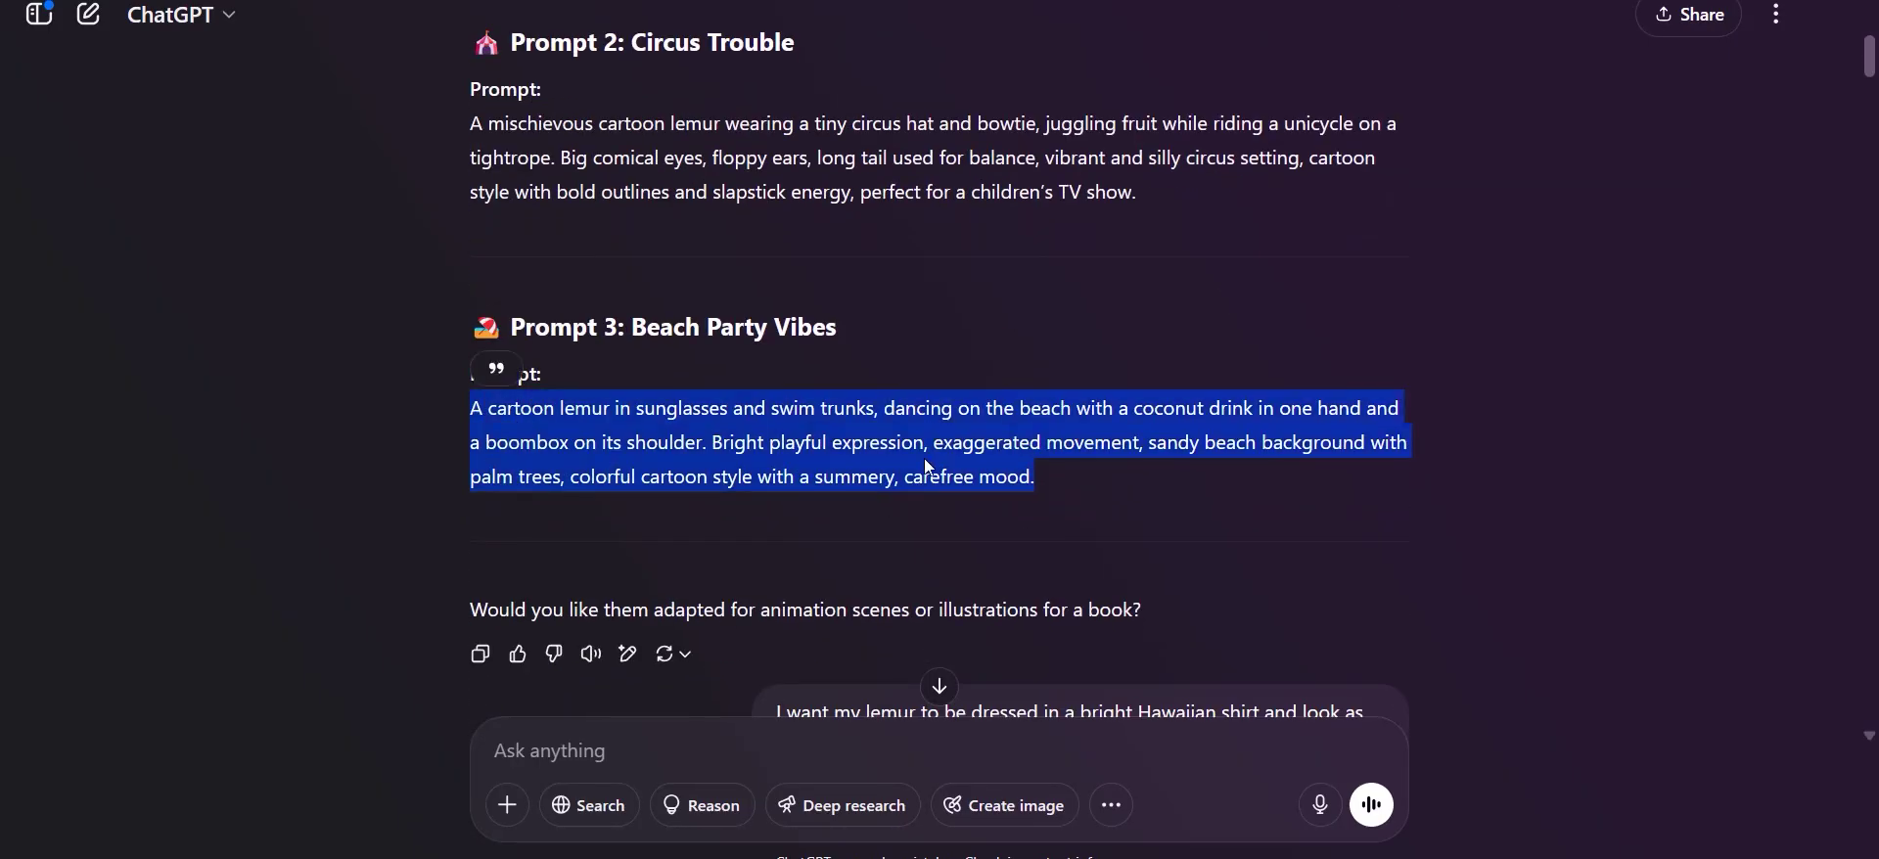
key(ctrl+c)
Switch to Kling AI, replace the prompt with the copied Beach Party Vibes text, and generate the image.
click(373, 852)
scroll(440, 231, up, 4)
click(404, 247)
key(ctrl+a)
key(ctrl+v)
scroll(542, 409, down, 3)
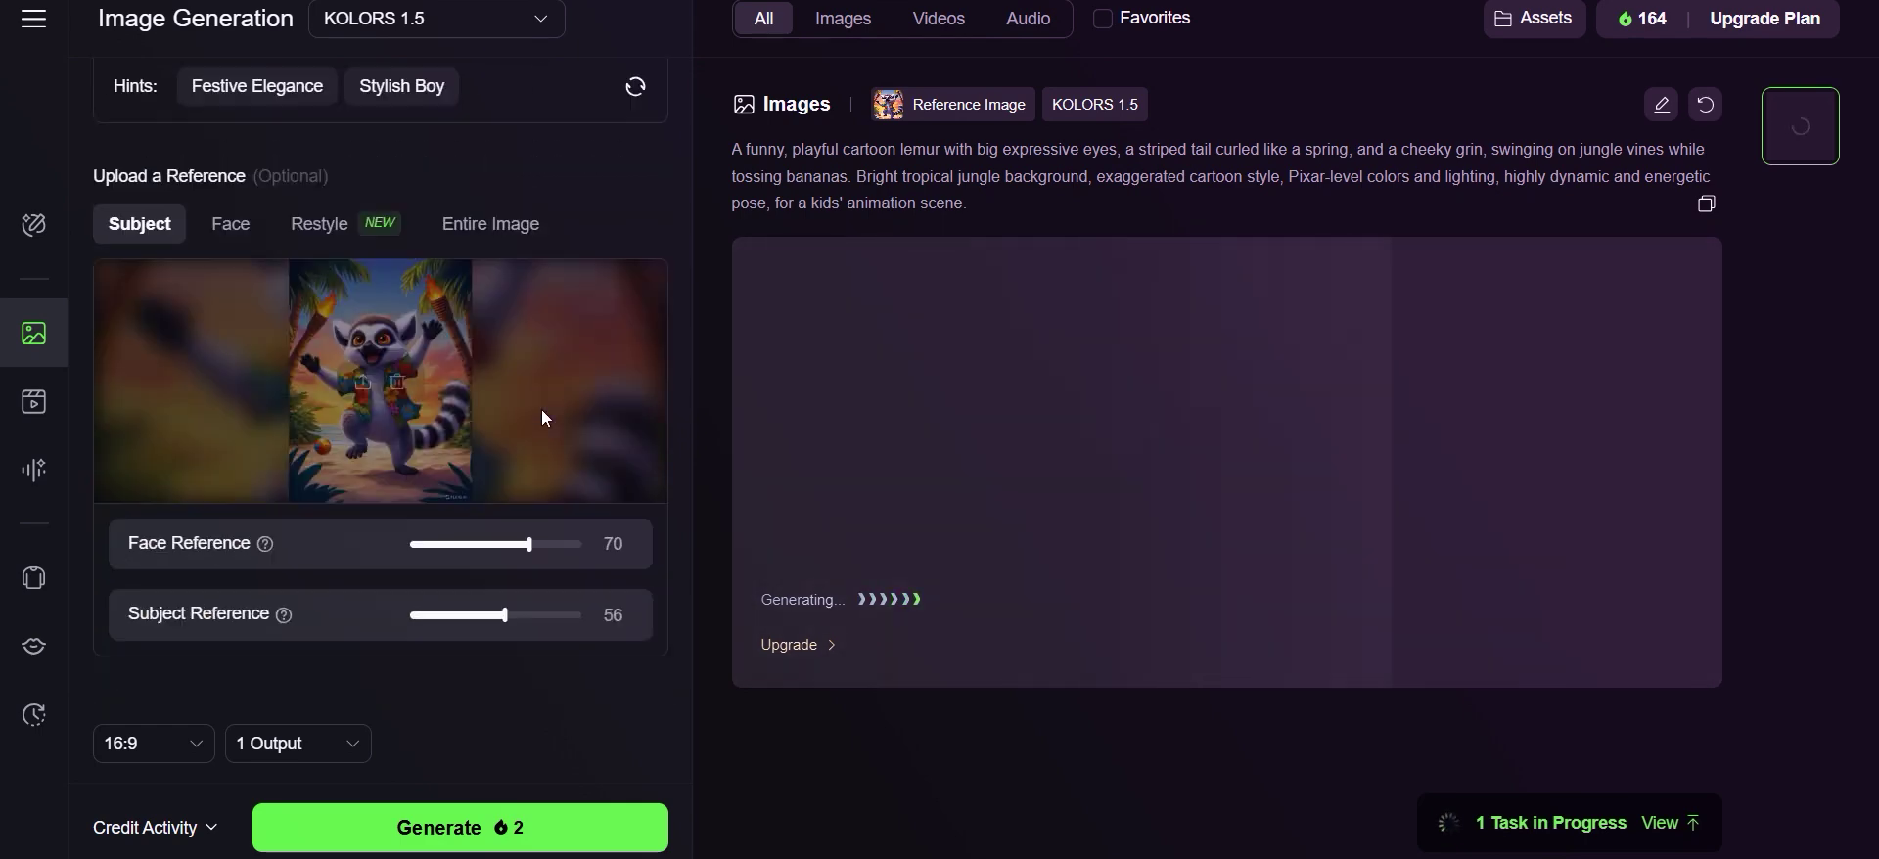
click(533, 837)
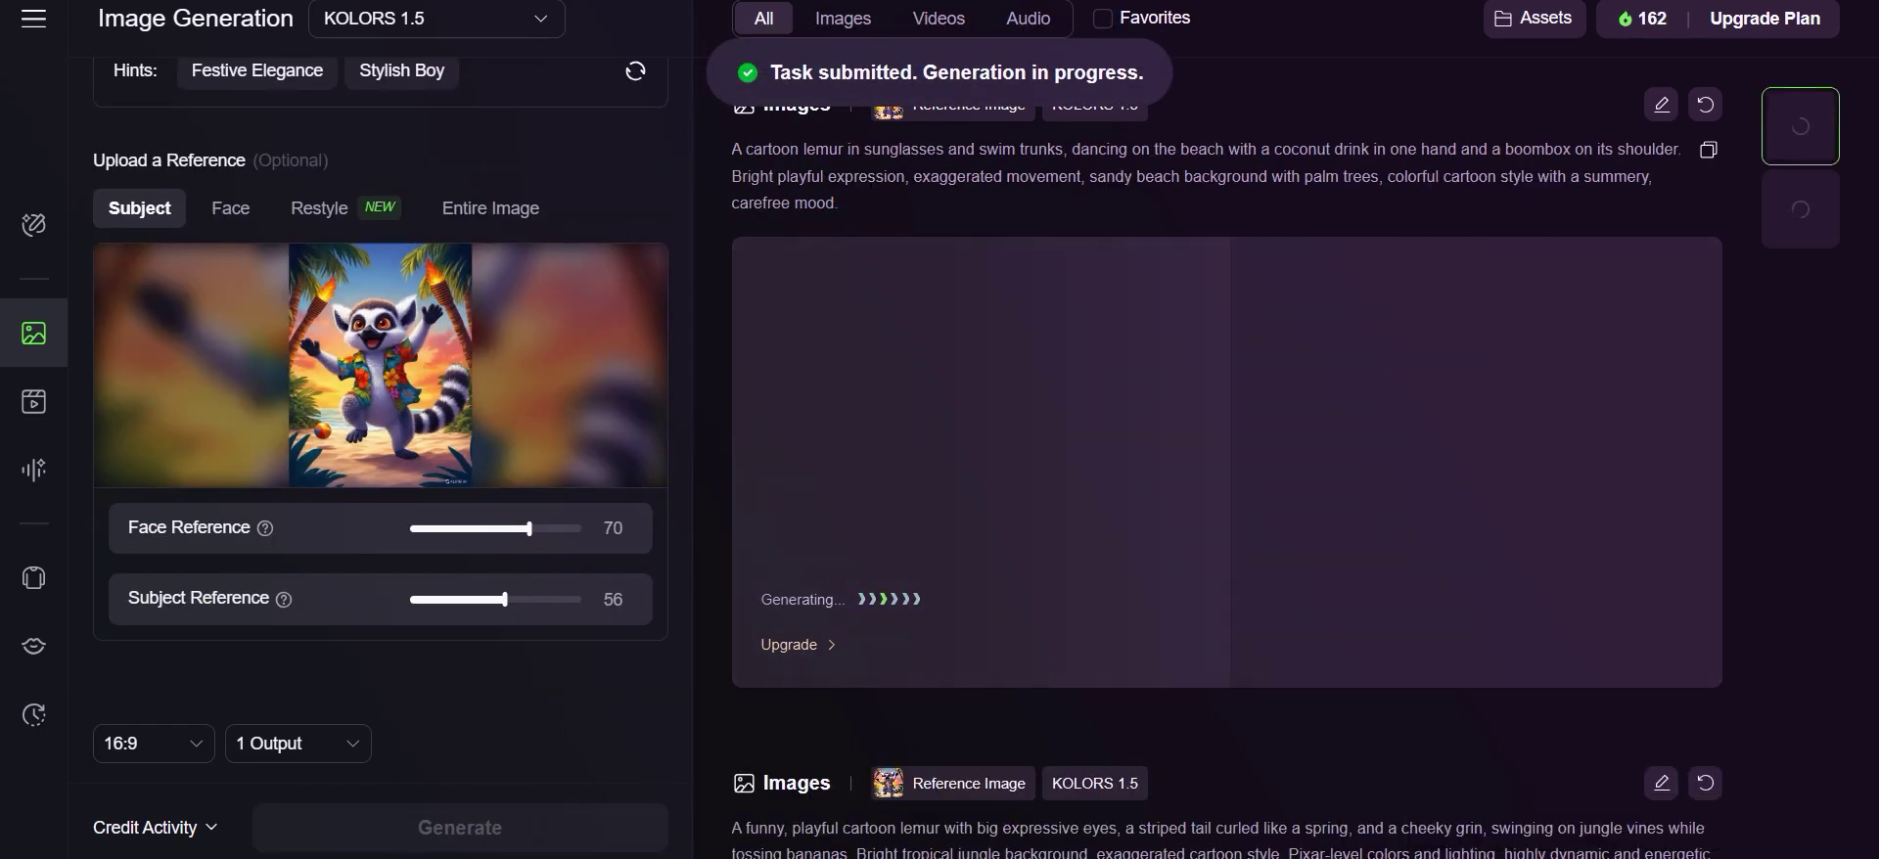
Switch to ChatGPT and select the prompt about the Hawaiian-shirted lemur hanging from a jungle vine for copying.
key(alt+Tab)
scroll(662, 381, down, 8)
drag(452, 368, 759, 455)
Switch to Kling AI, replace the prompt with the Hawaiian-shirted jungle vine lemur text, and generate the image.
key(alt+Tab)
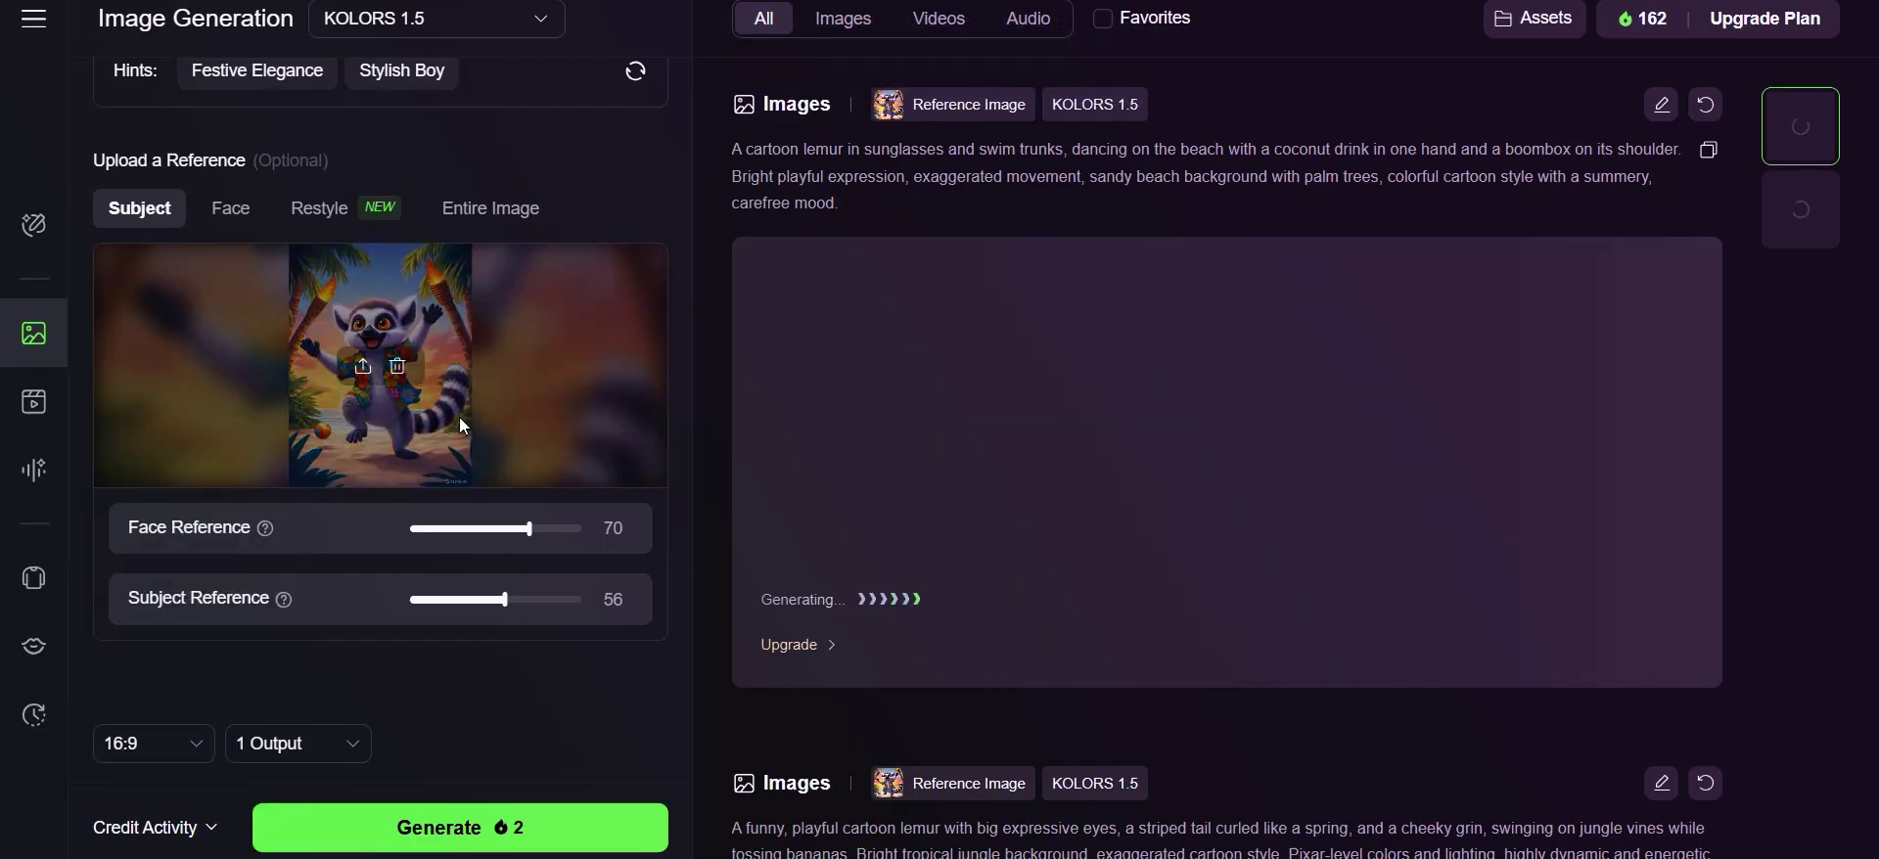
scroll(439, 444, up, 3)
key(ctrl+a)
key(ctrl+v)
scroll(527, 463, down, 3)
click(438, 812)
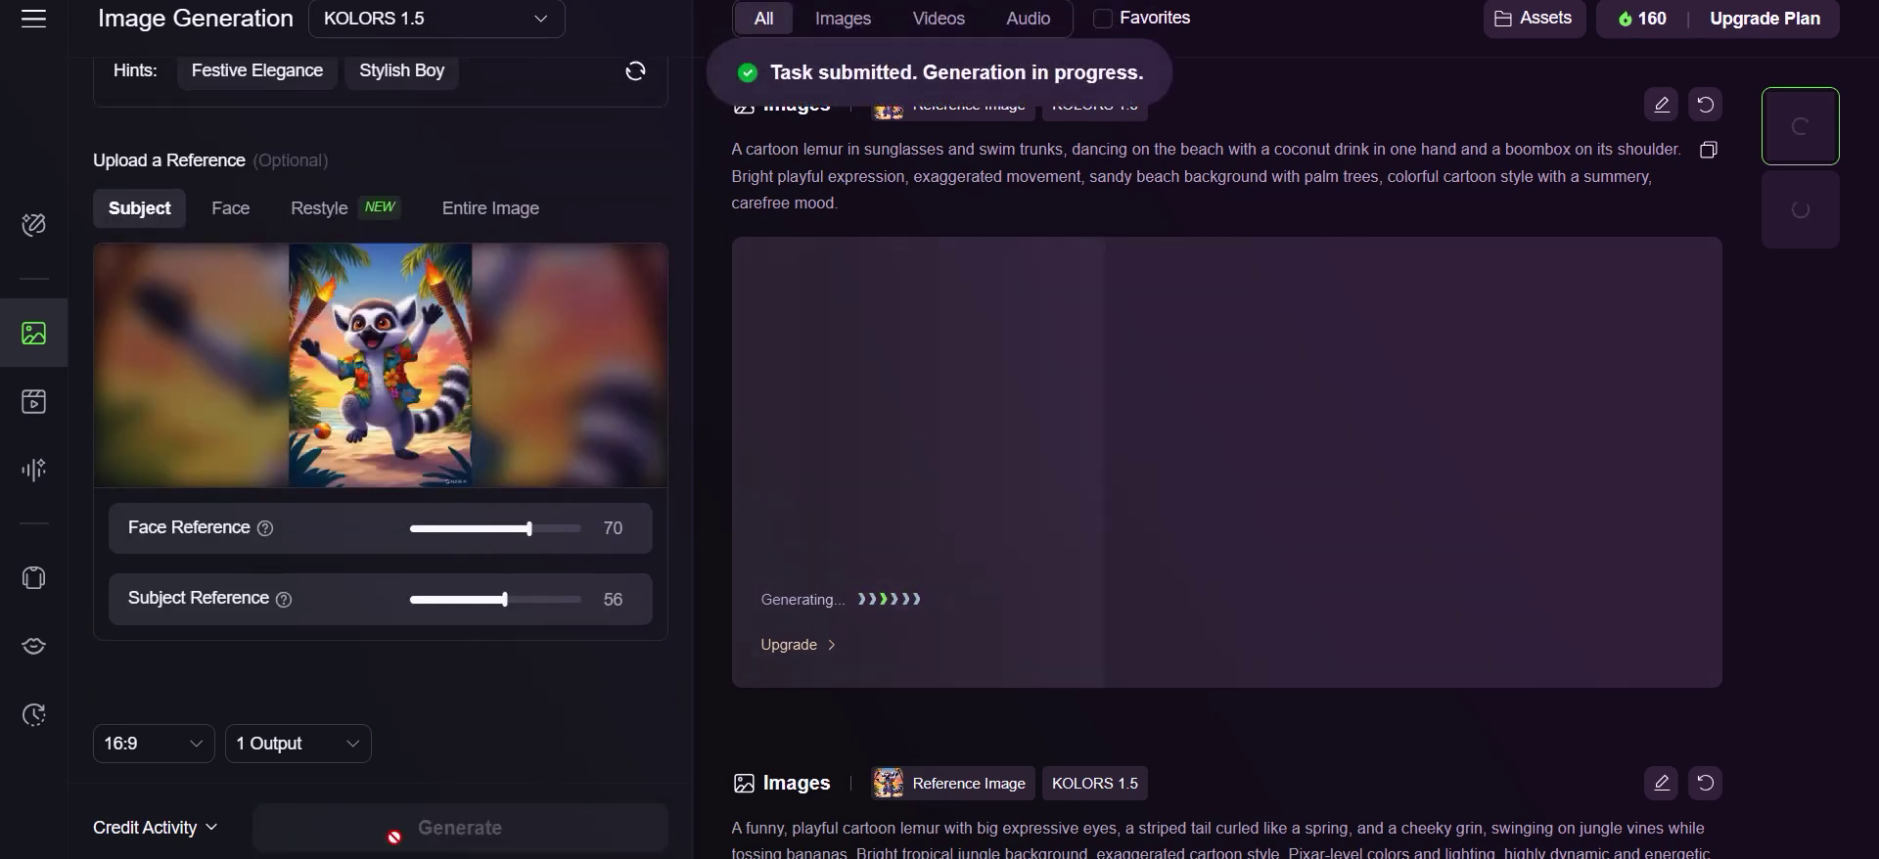
Switch to ChatGPT and copy the full text of Prompt 3, Lemur Snack Stand.
key(alt+Tab)
scroll(502, 379, down, 5)
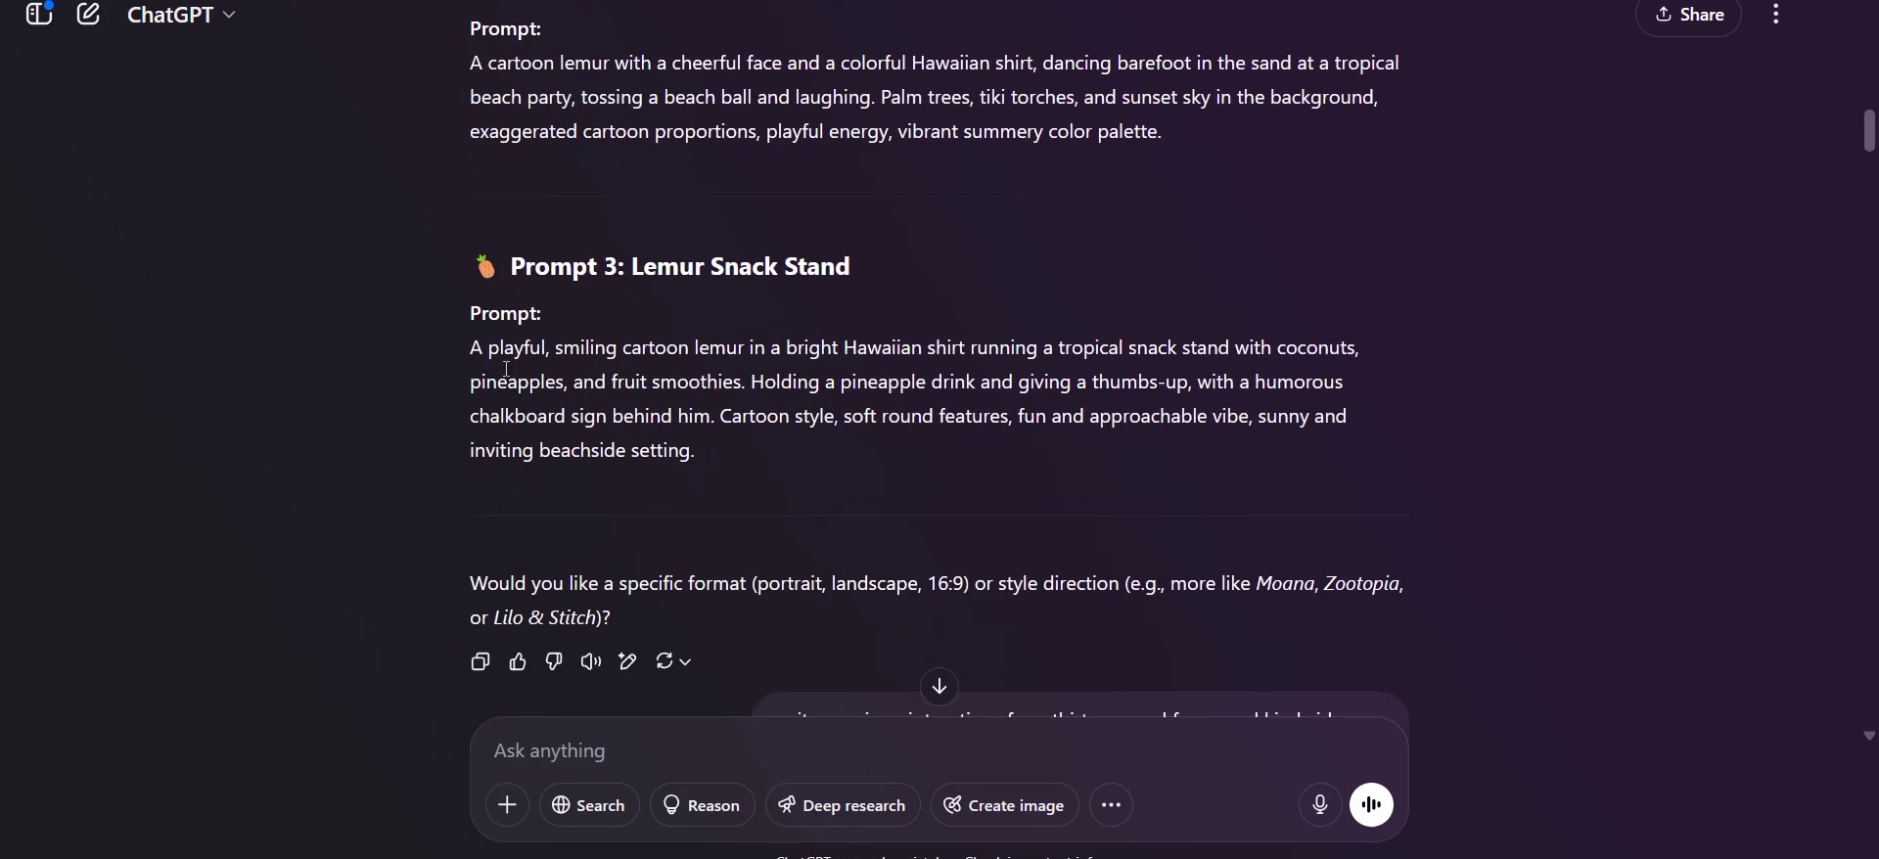
drag(497, 348, 737, 444)
right_click(756, 442)
click(767, 437)
Generate an image in Kling AI from the copied Lemur Snack Stand prompt, with Face Reference 67 and Subject Reference 58.
key(alt+Tab)
scroll(421, 440, up, 4)
key(ctrl+a)
key(ctrl+v)
scroll(537, 460, down, 4)
mouse_move(525, 529)
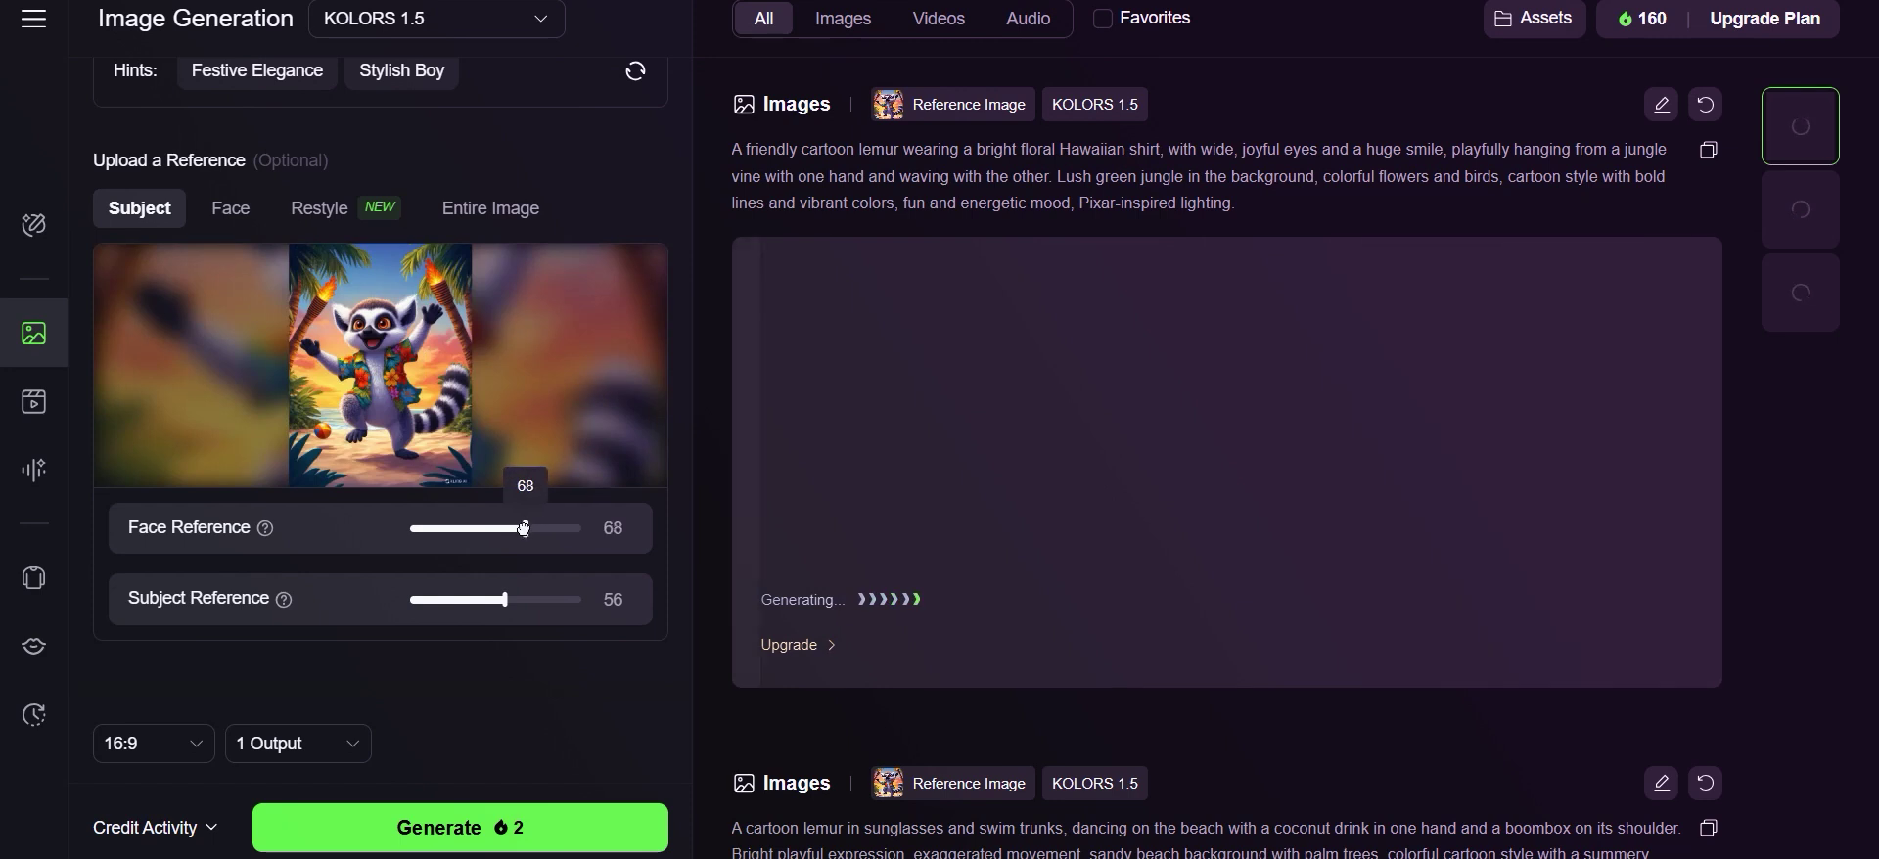
click(509, 827)
Switch to ChatGPT and copy the scene description and all bullets of script 2, Banana Sharing.
key(alt+Tab)
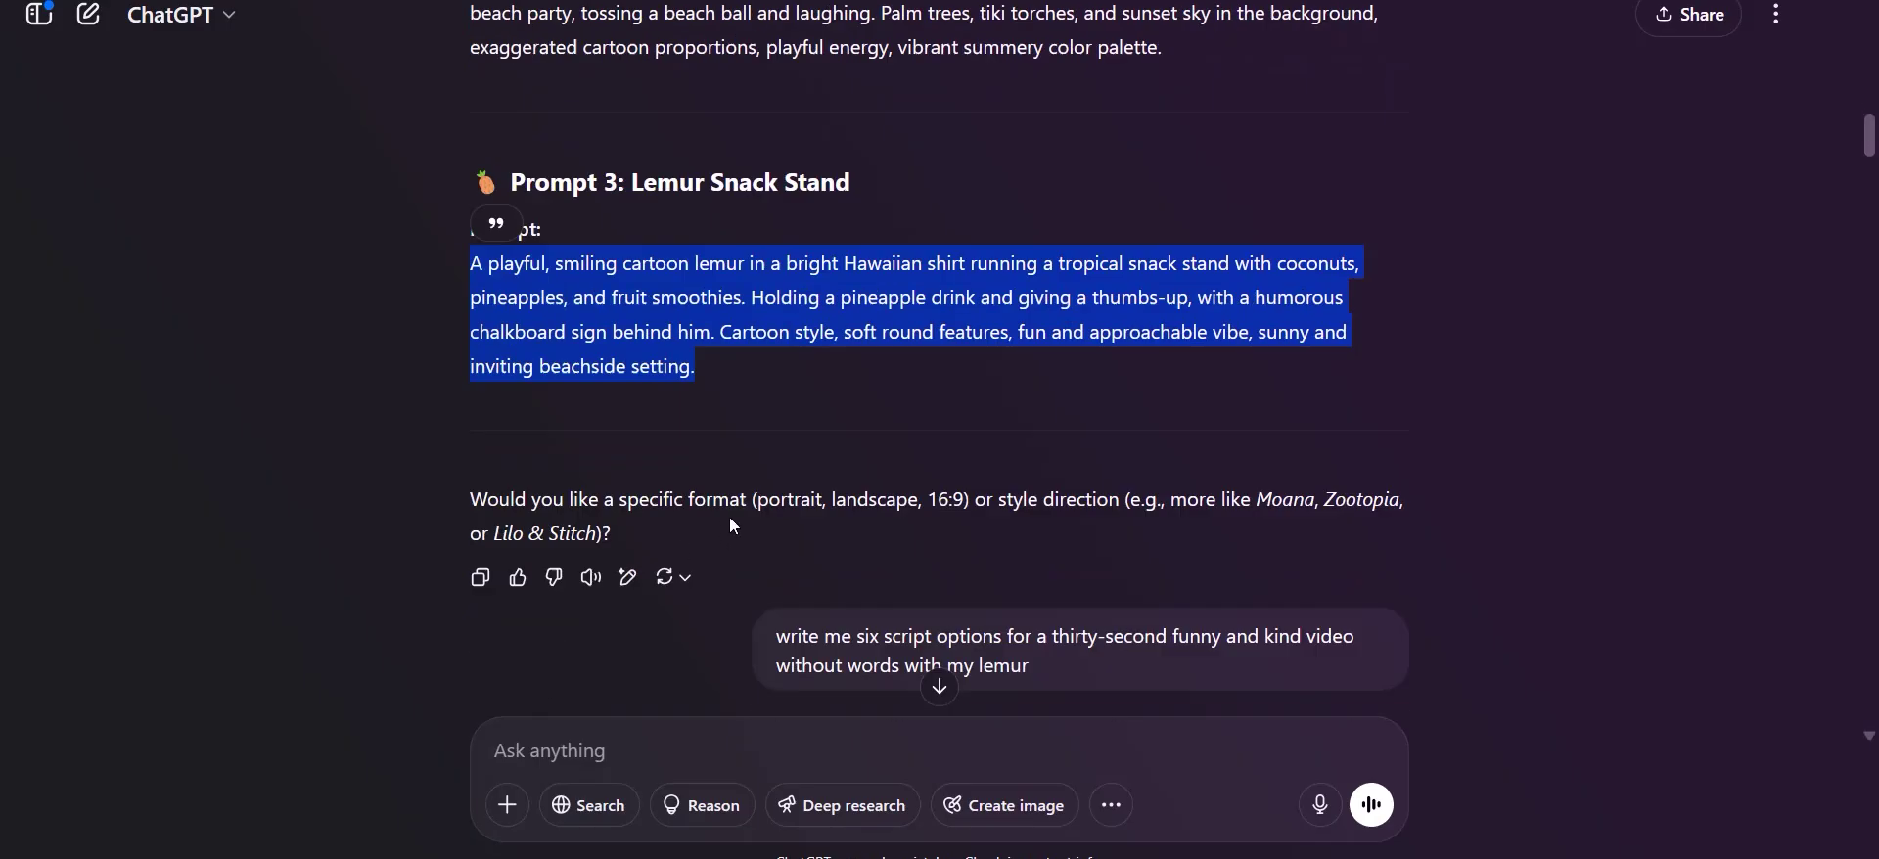
scroll(730, 517, down, 7)
scroll(731, 517, down, 4)
drag(471, 278, 889, 501)
key(ctrl+c)
Switch to Kling AI, clear the old prompt, enter the copied Banana Sharing scene, and generate the image.
key(alt+Tab)
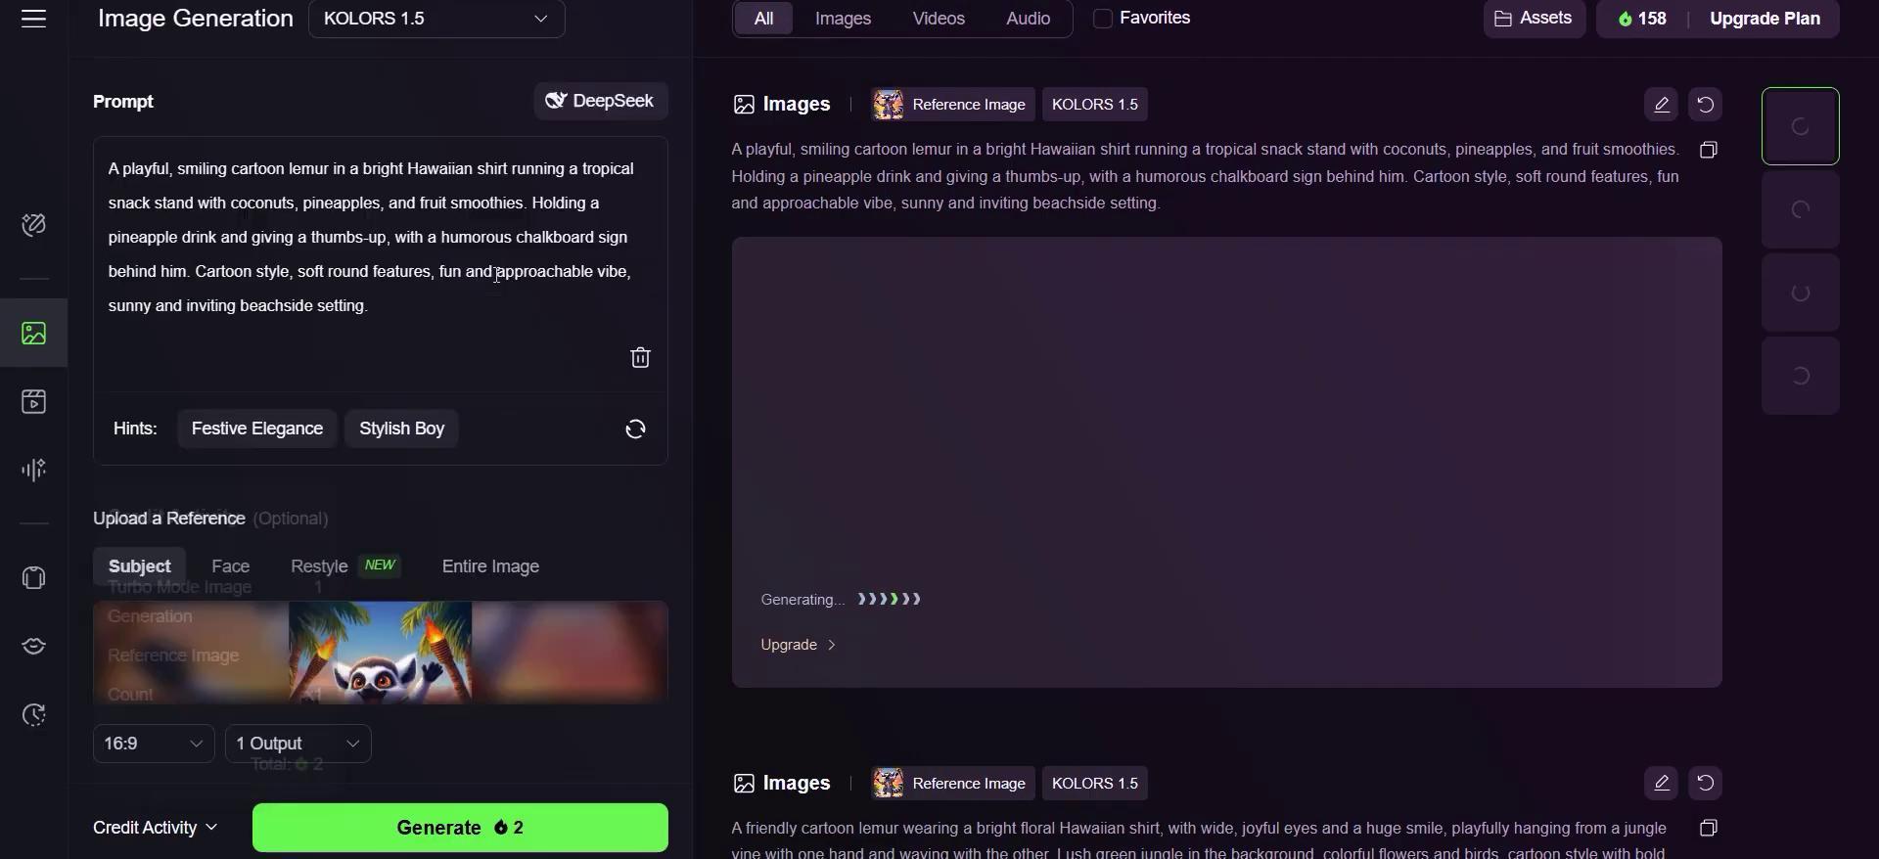
click(640, 357)
click(397, 166)
key(ctrl+v)
scroll(597, 456, down, 4)
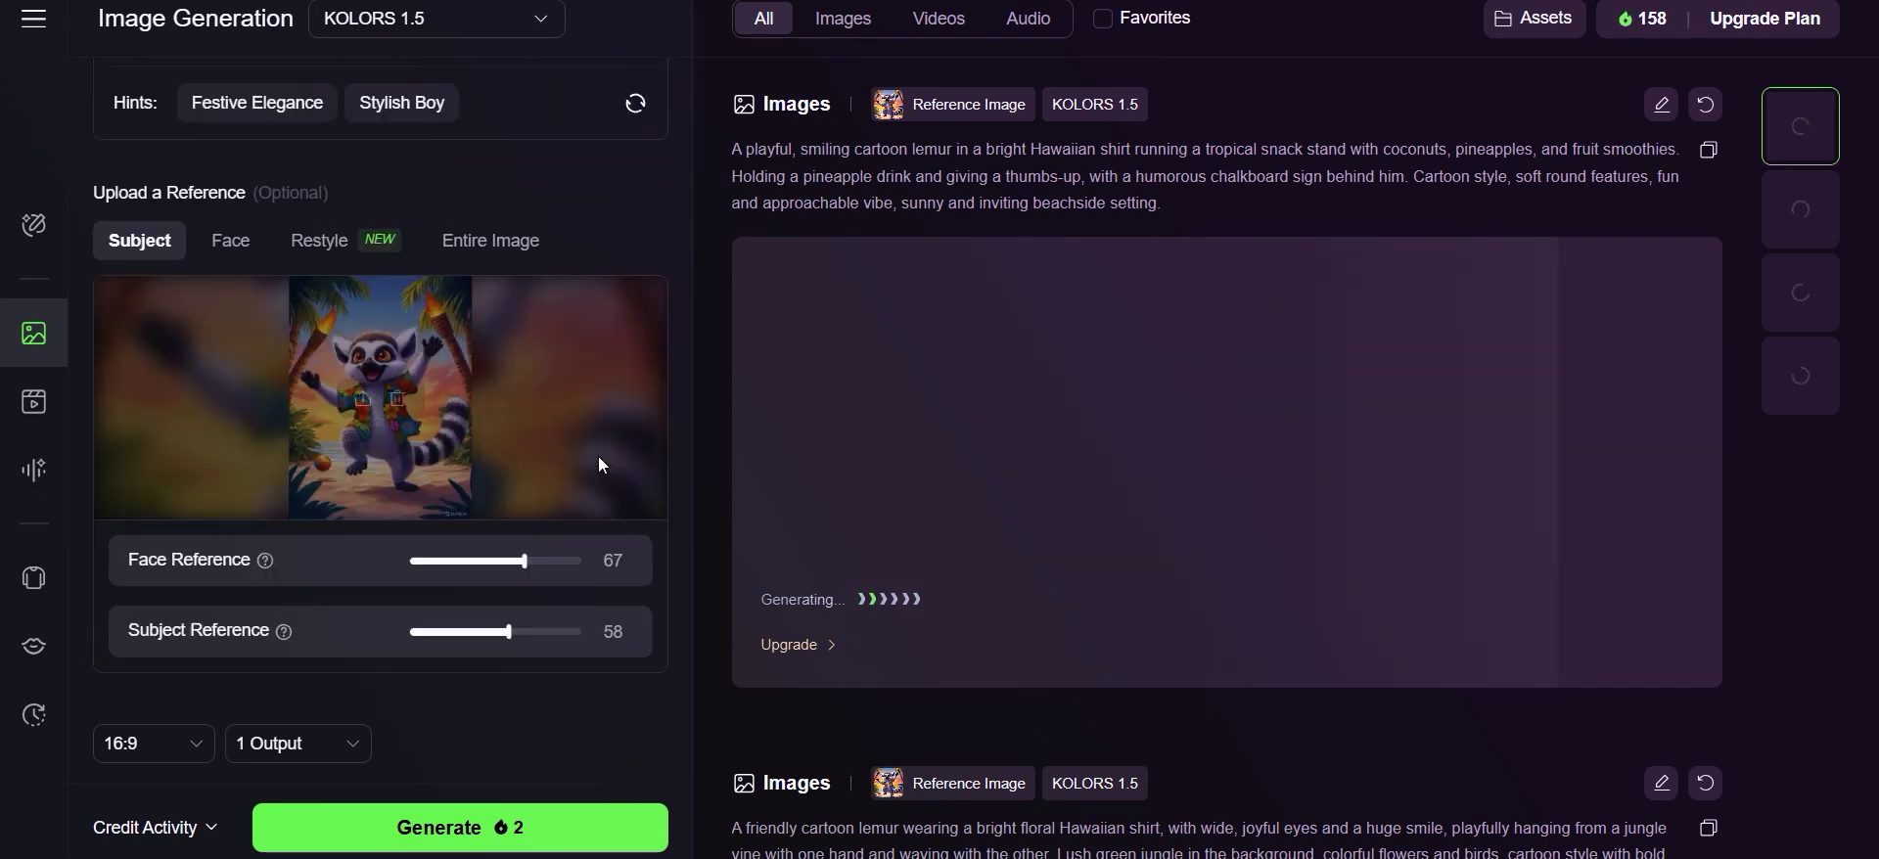
click(534, 825)
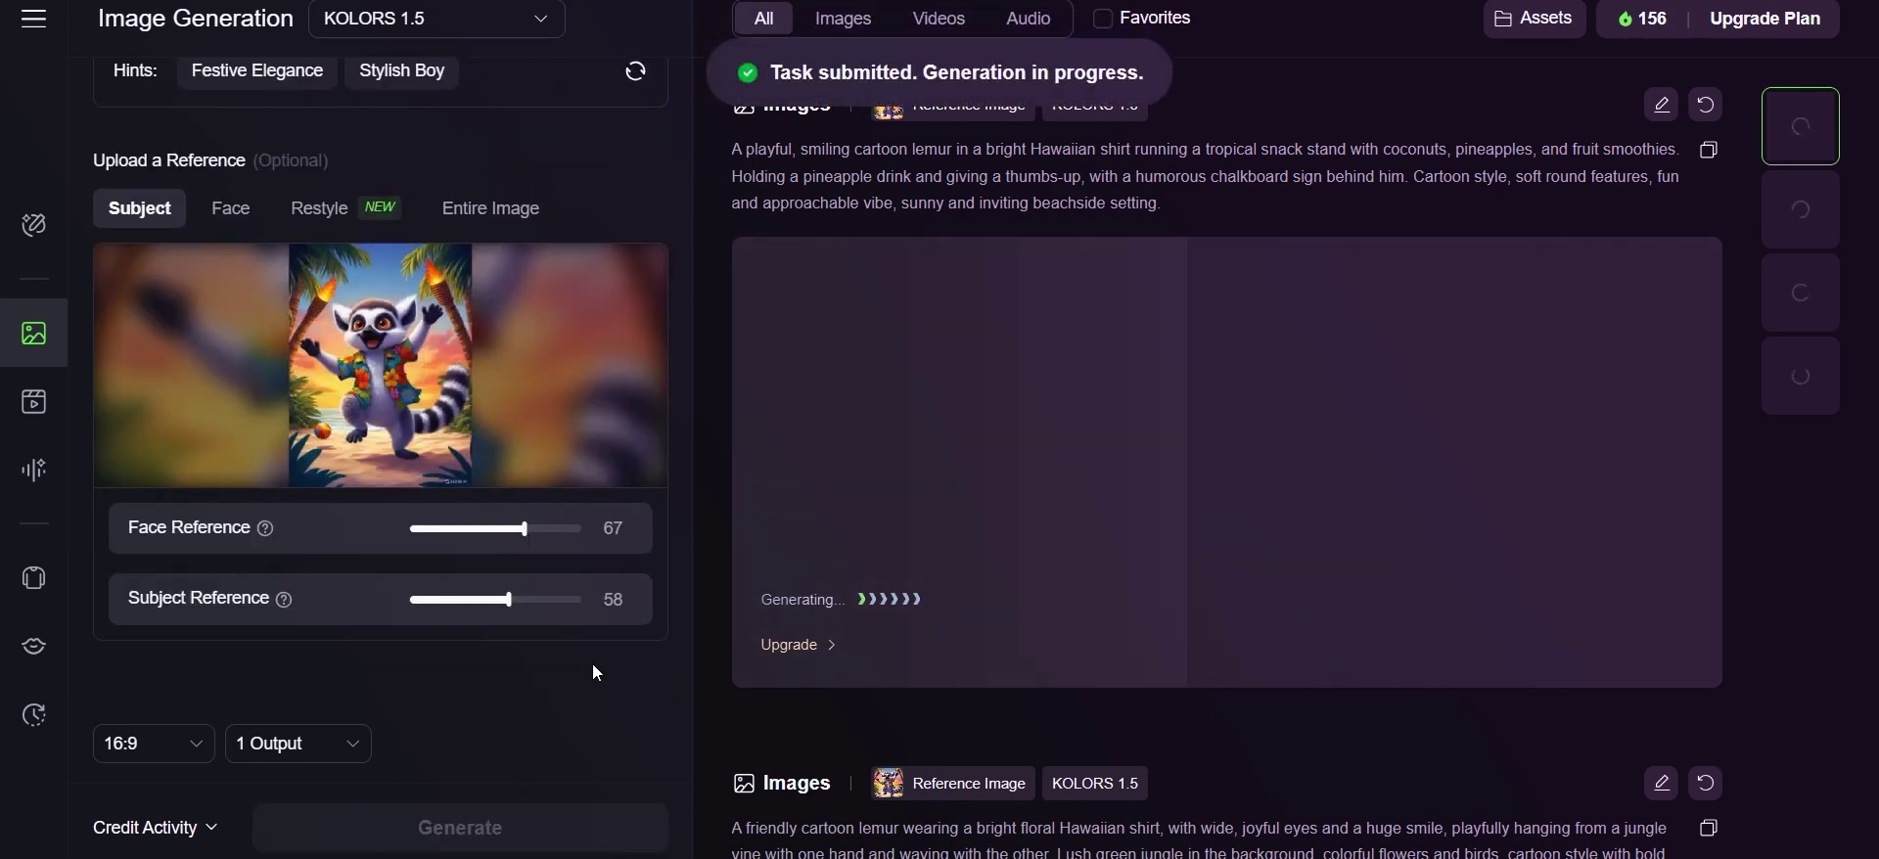
Switch to ChatGPT and copy the scene description and all bullets of script 3, Dance-Off in the Jungle.
key(alt+Tab)
drag(475, 318, 938, 534)
key(ctrl+c)
Switch to Kling AI and replace the prompt with the copied Dance-Off in the Jungle scene.
key(alt+Tab)
scroll(472, 290, up, 3)
click(470, 323)
key(ctrl+a)
key(ctrl+v)
scroll(566, 501, down, 1)
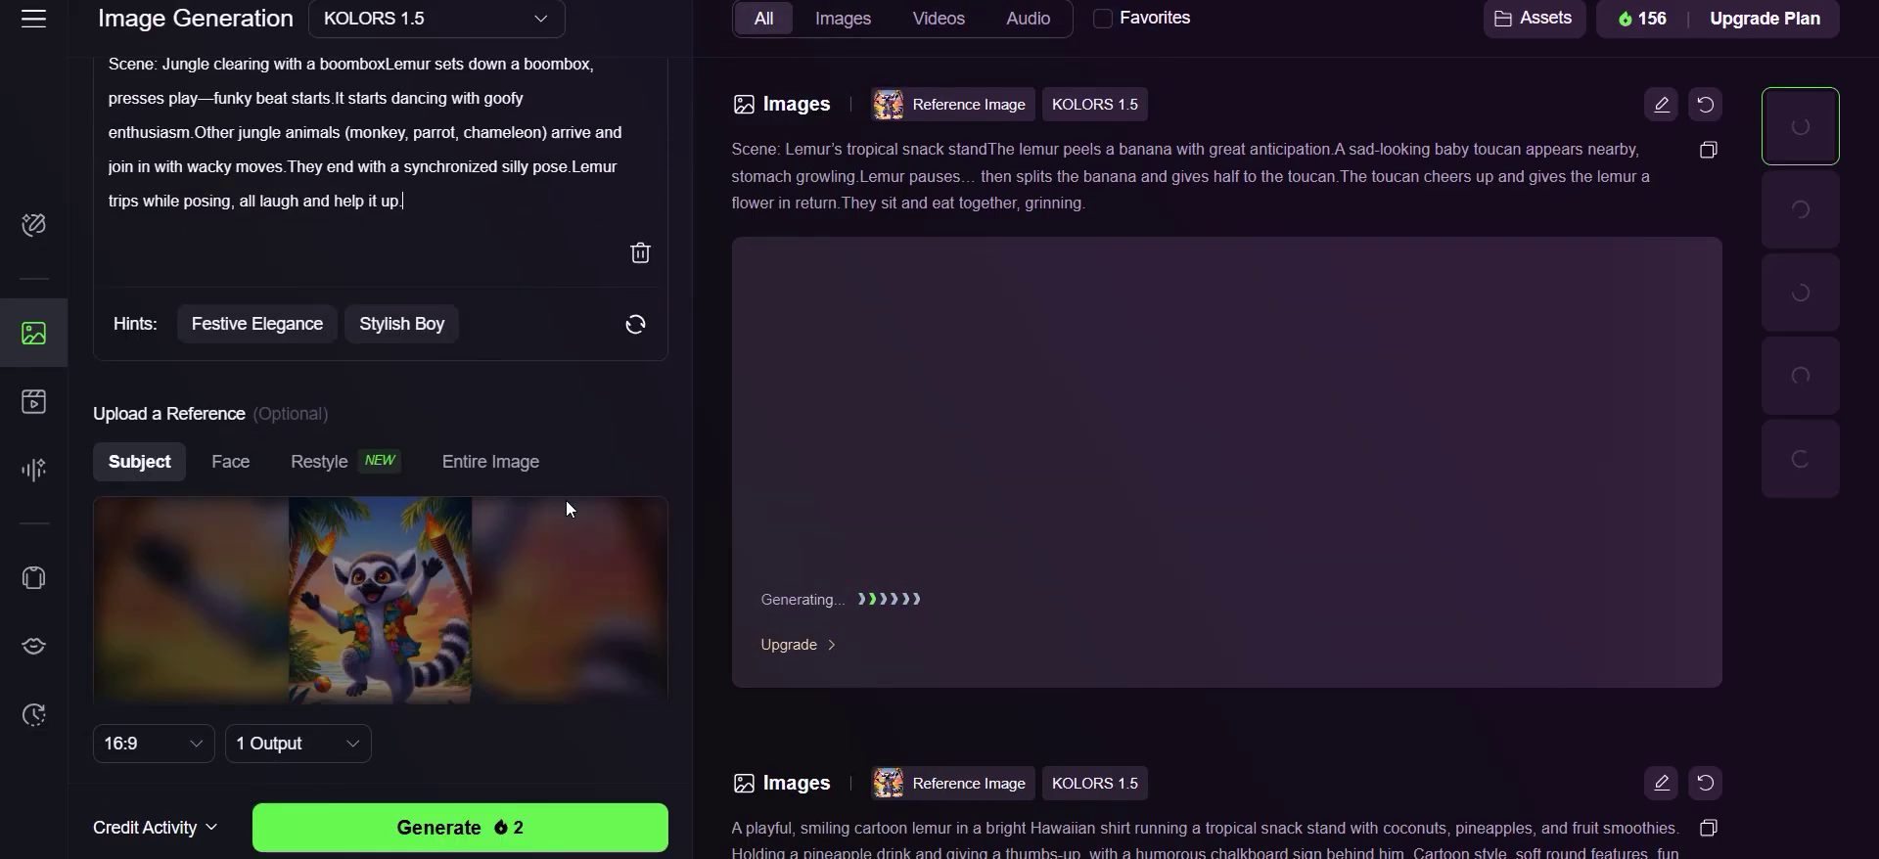
scroll(566, 501, down, 3)
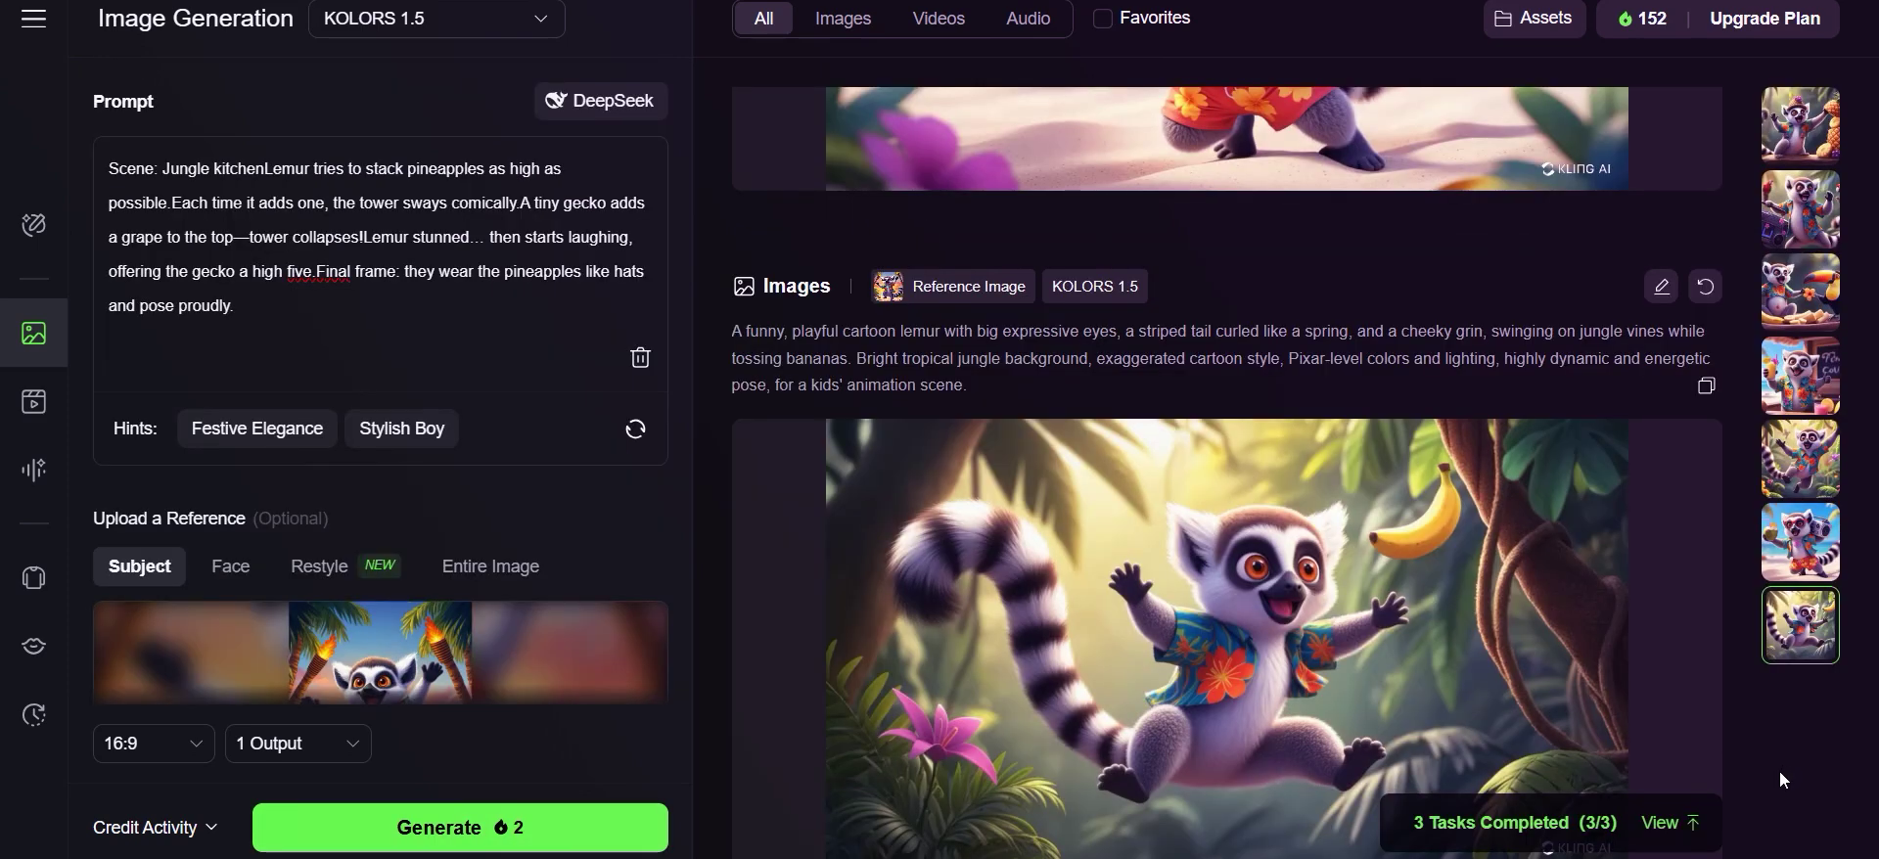
Look through the newly generated 16:9 lemur scene images.
scroll(1586, 695, up, 5)
scroll(1507, 685, up, 6)
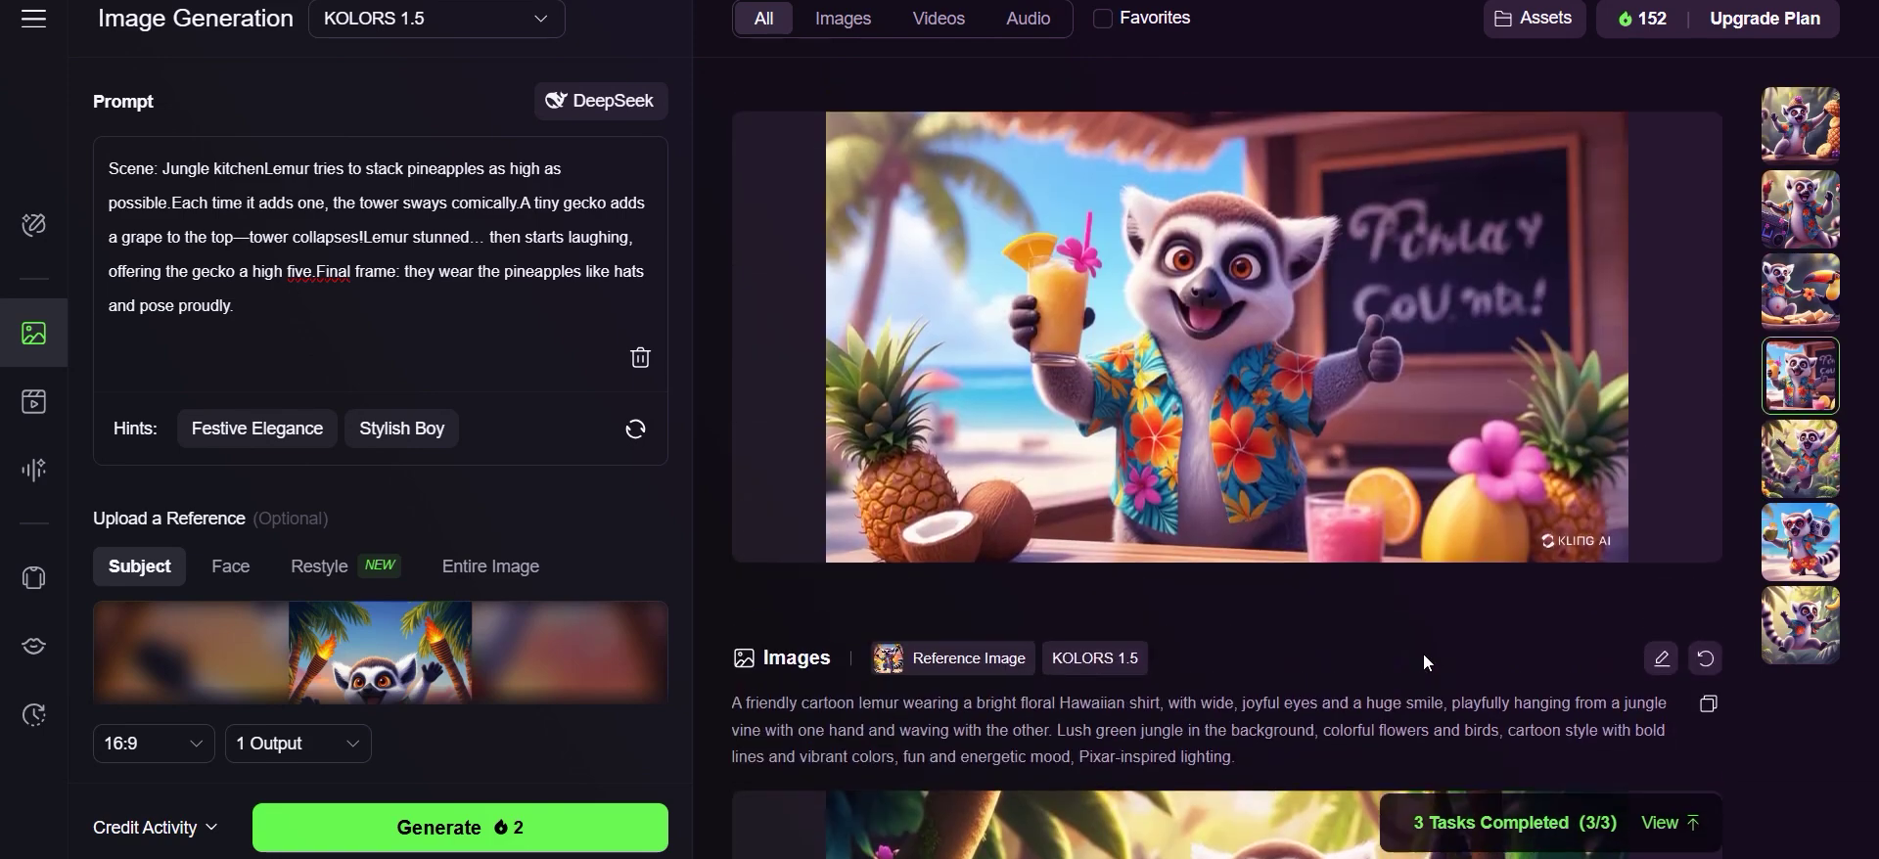
Examine the generated snack sharing, boombox dance and pineapple stacking images for a consistent lemur.
scroll(1423, 652, up, 7)
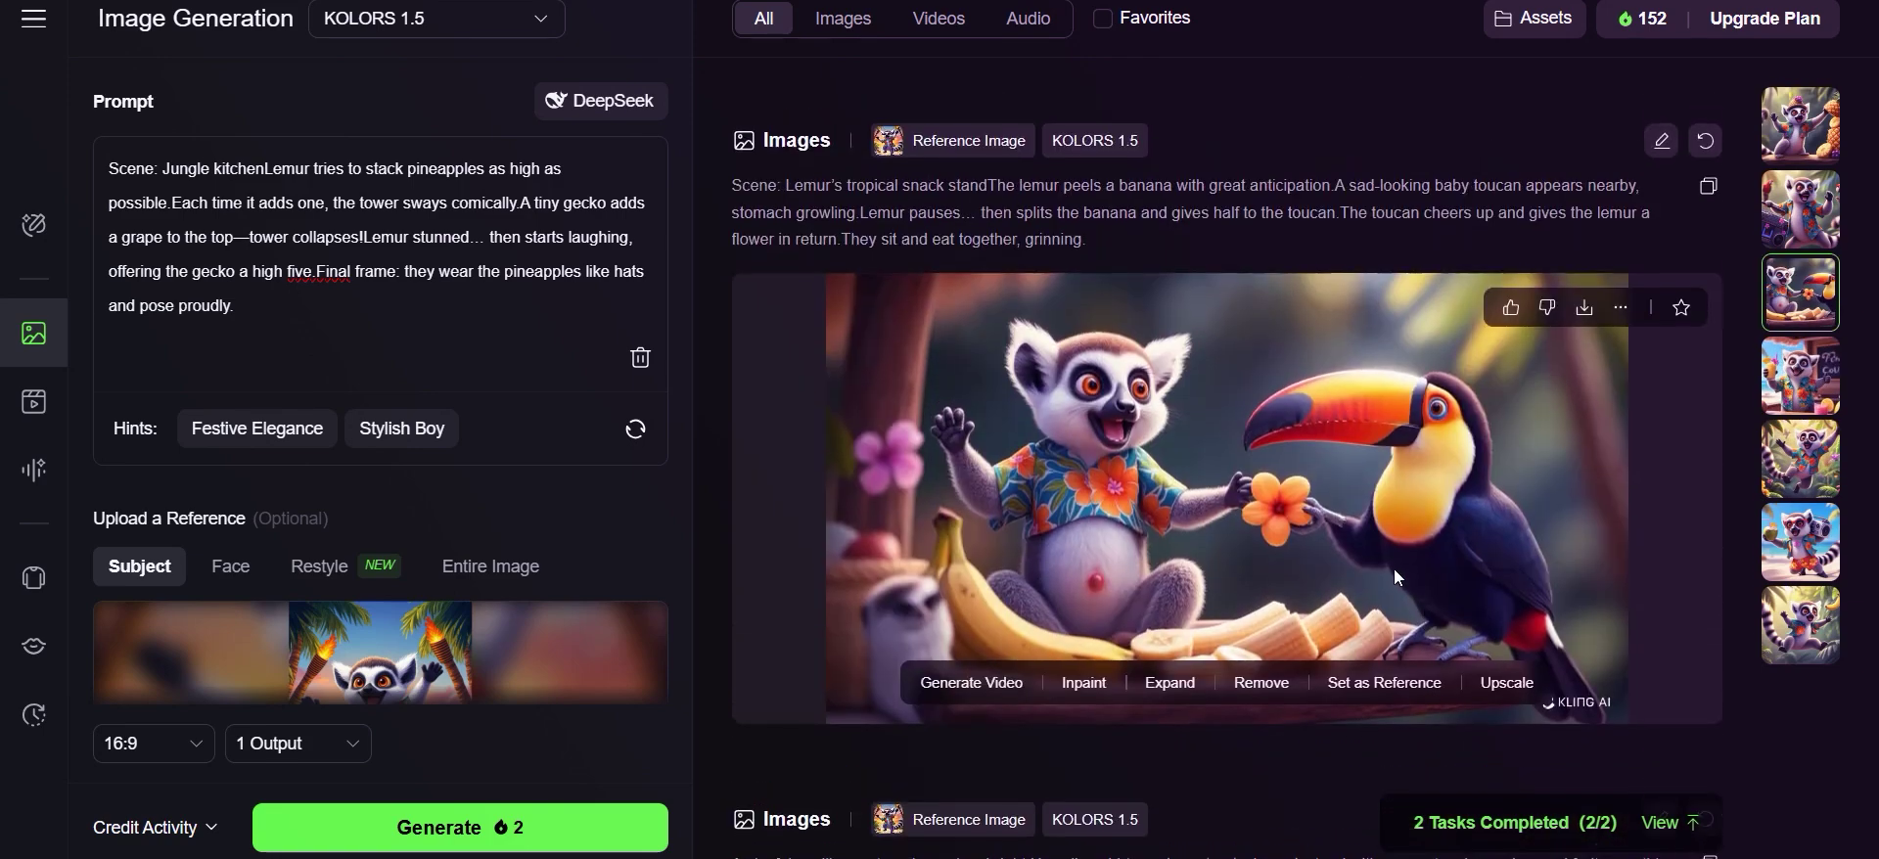
scroll(1449, 538, up, 6)
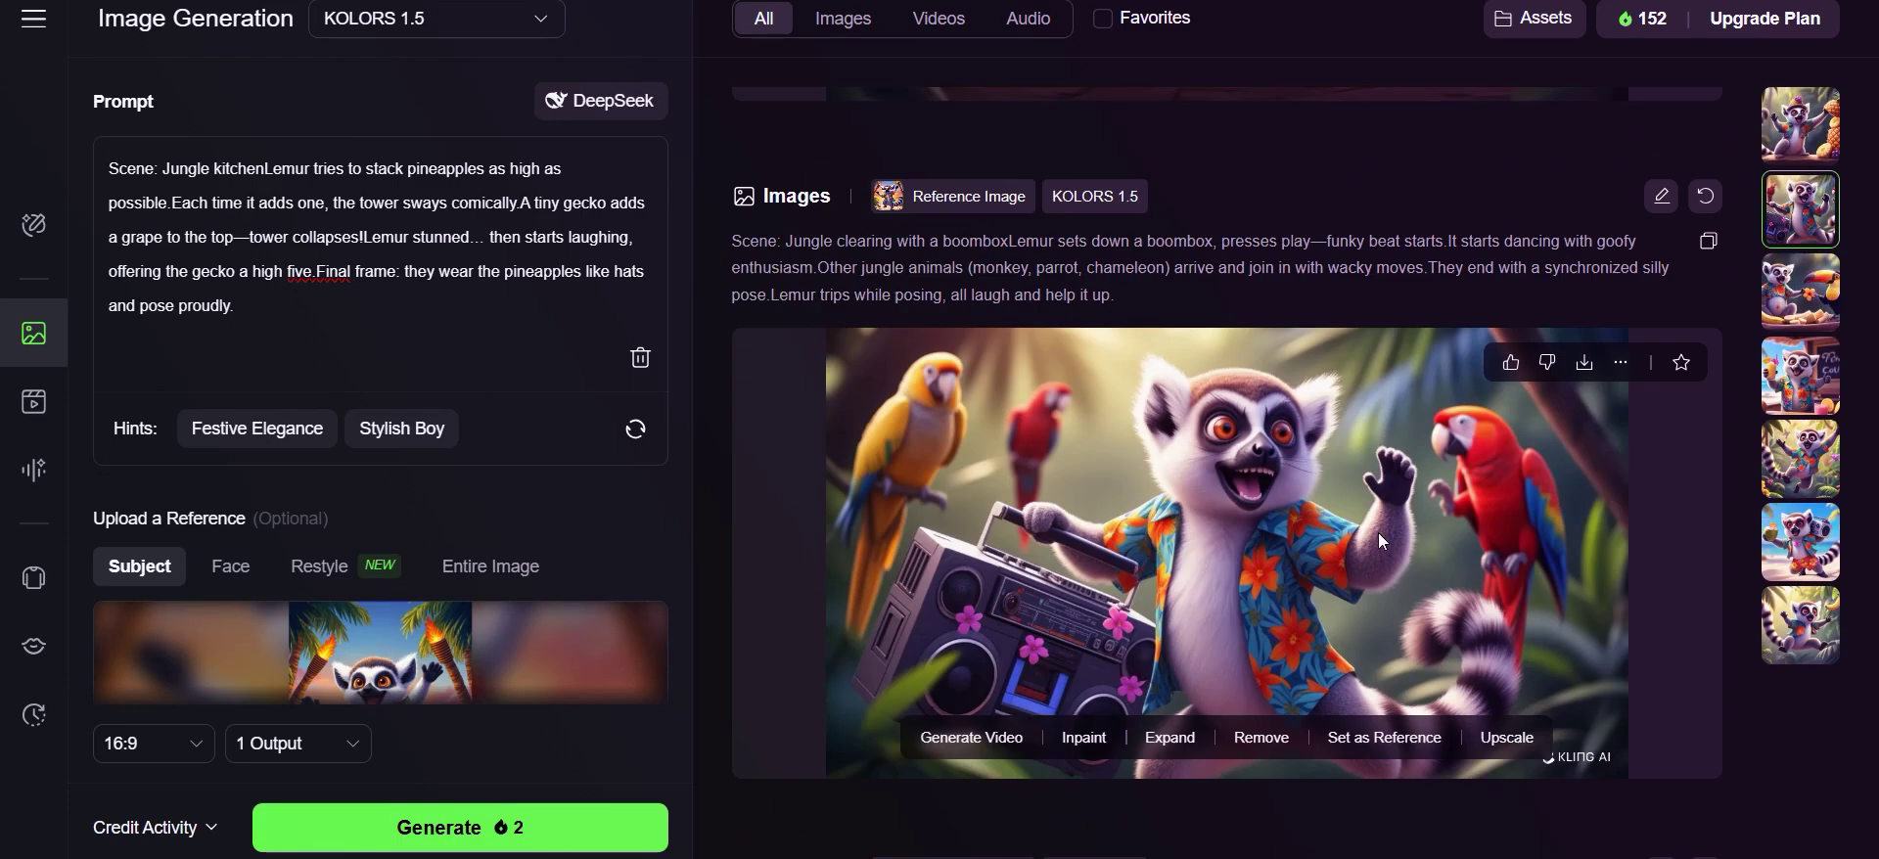
scroll(1366, 532, up, 6)
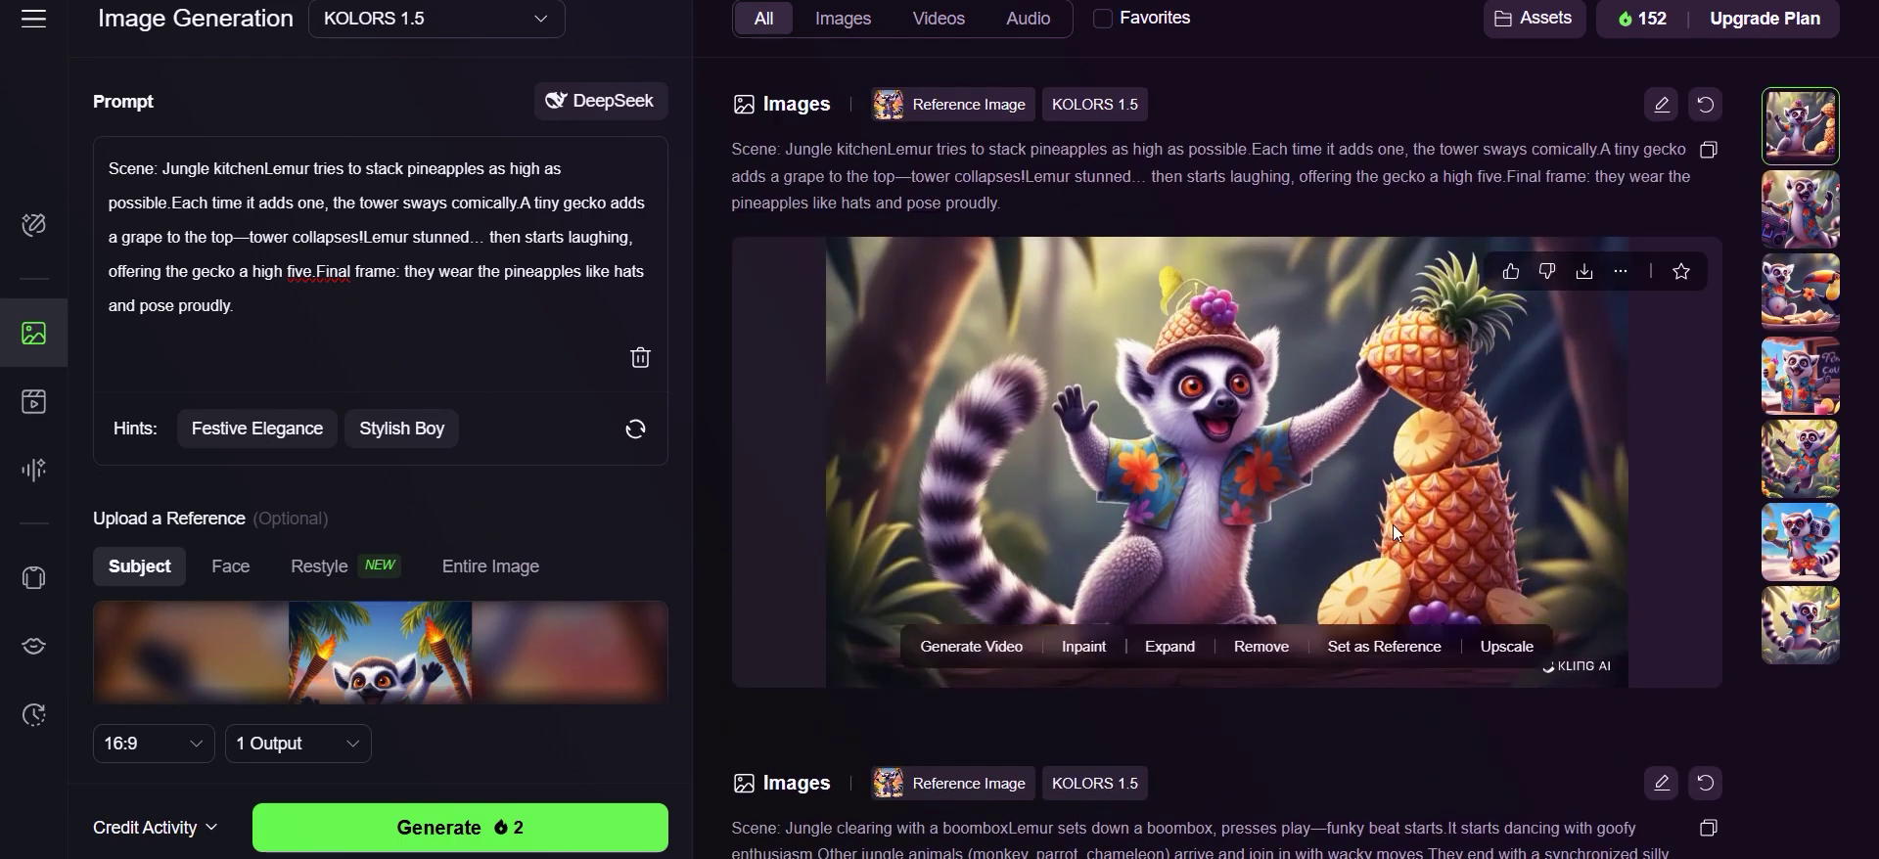
scroll(1394, 532, down, 10)
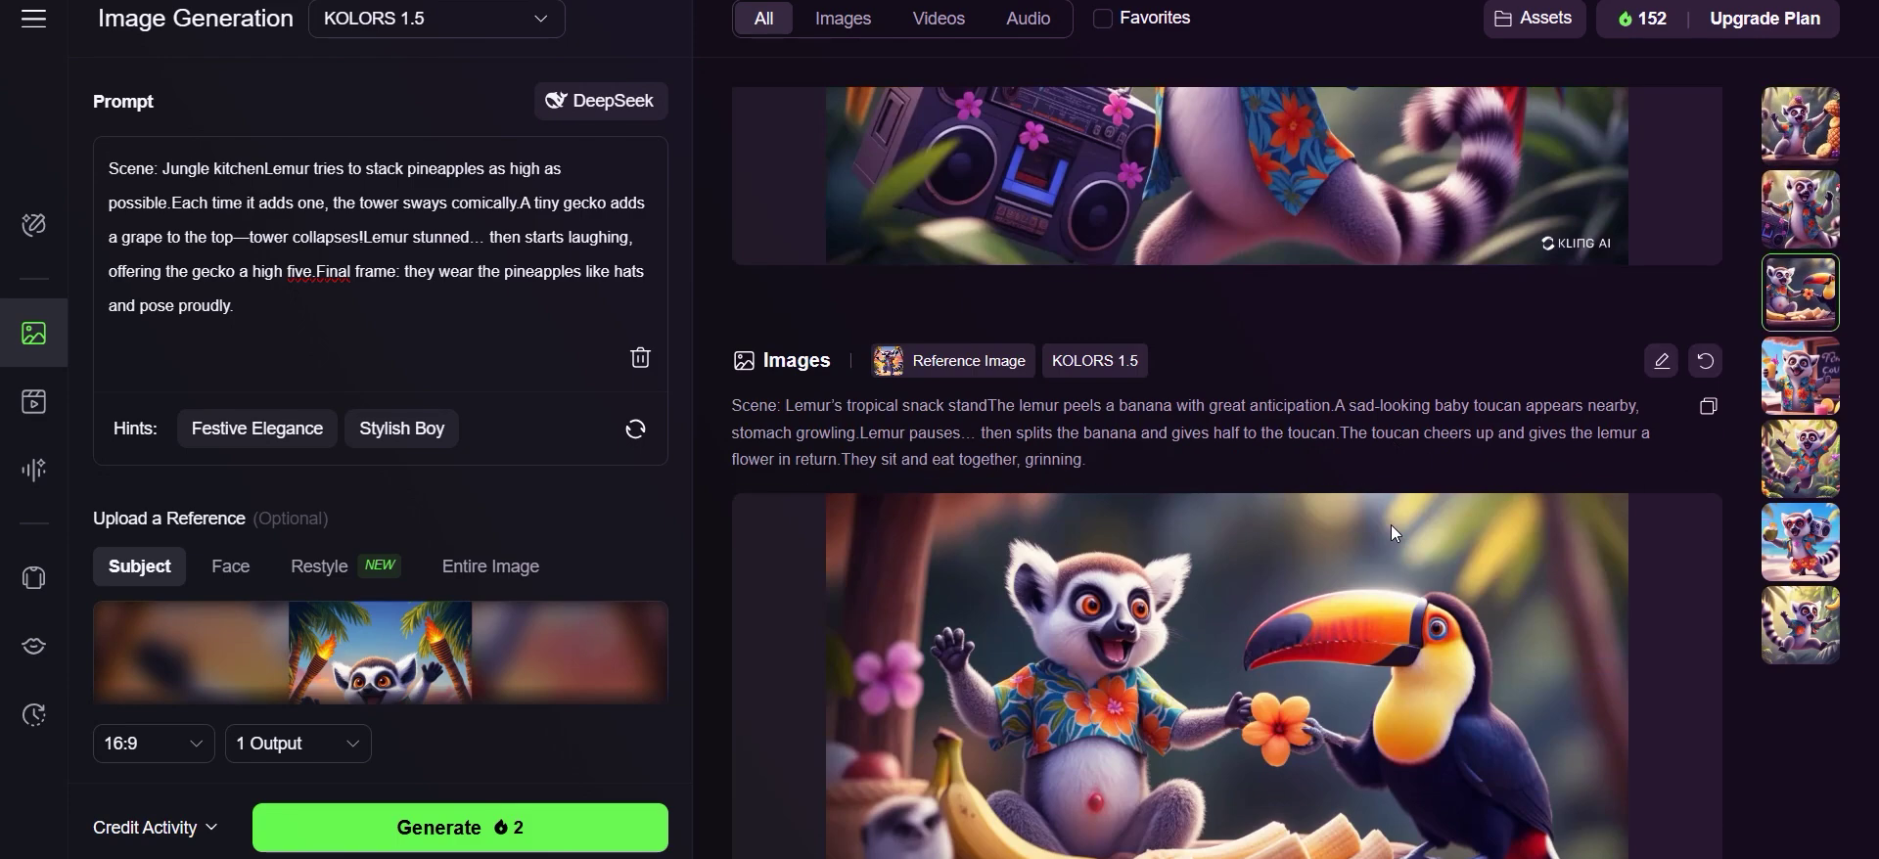
scroll(1076, 558, up, 2)
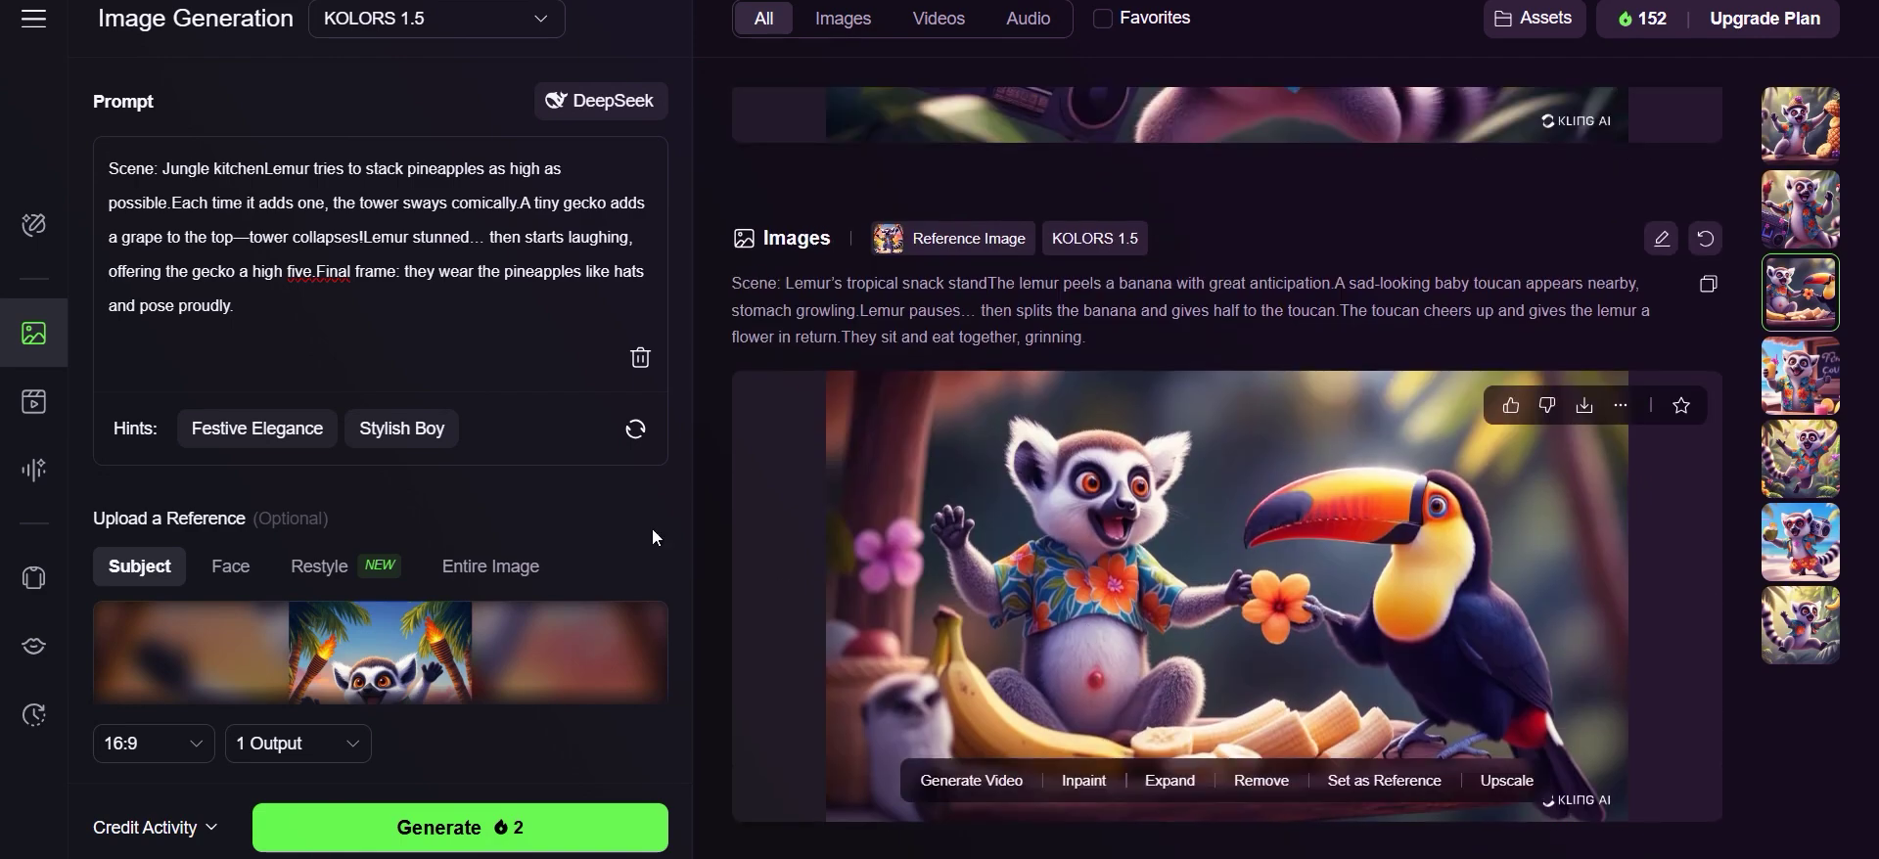
Open video generation in Image to Video mode and dismiss the DeepSeek image input notice.
click(33, 402)
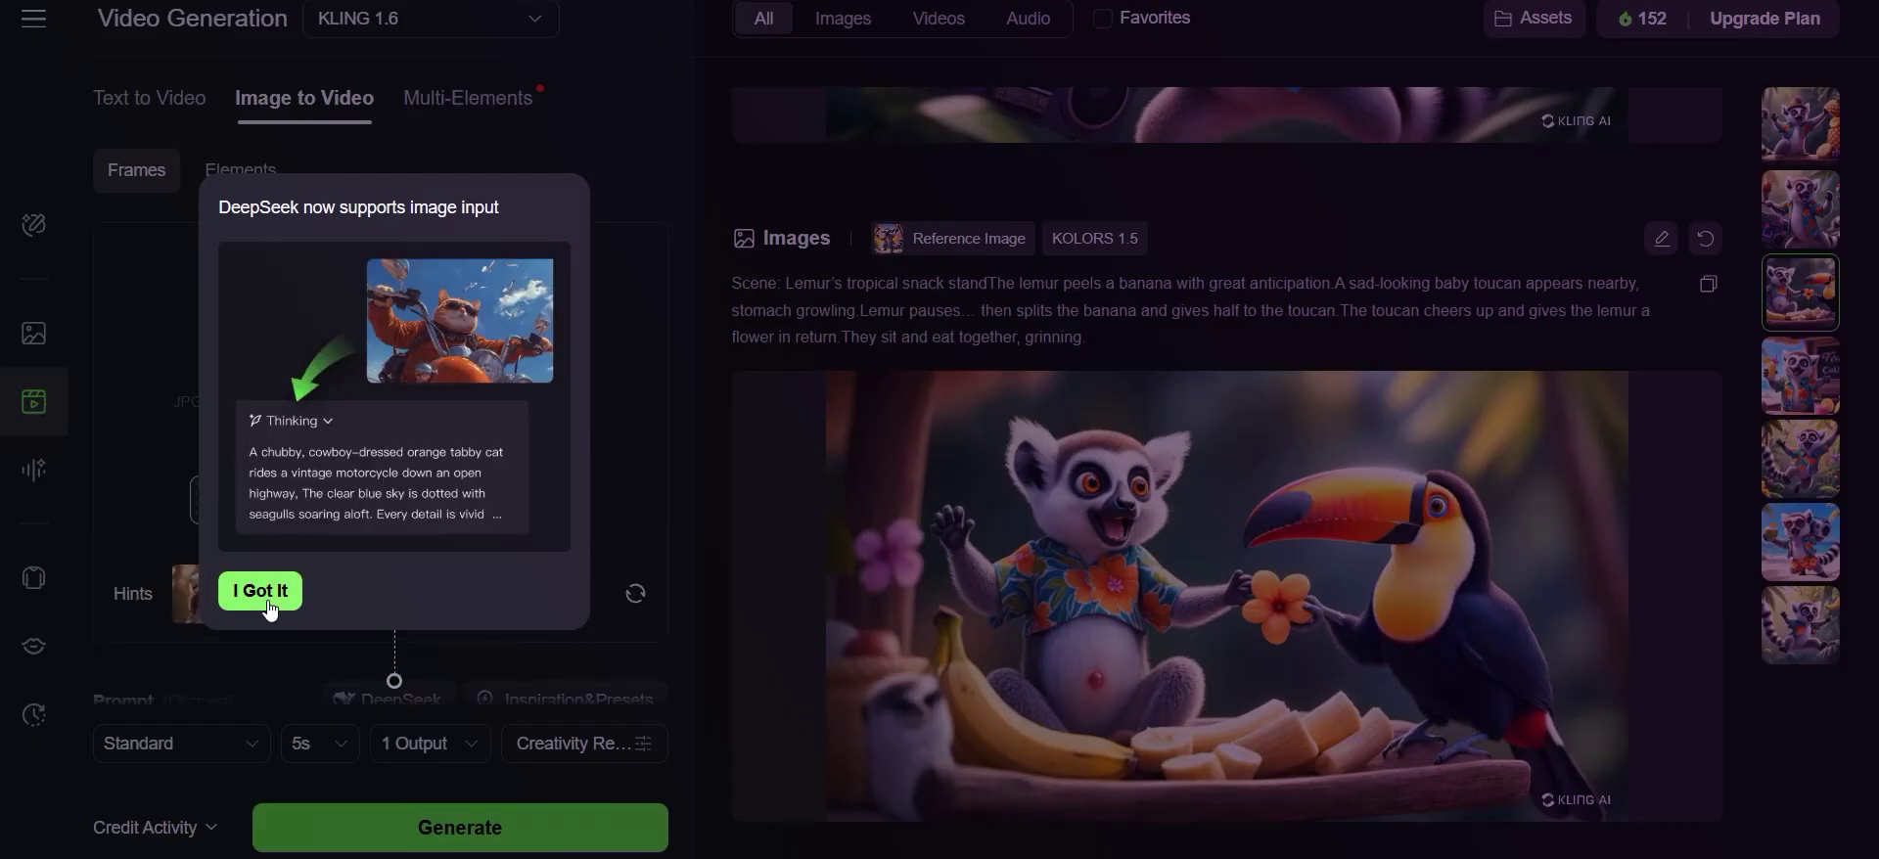
click(262, 591)
scroll(783, 411, up, 6)
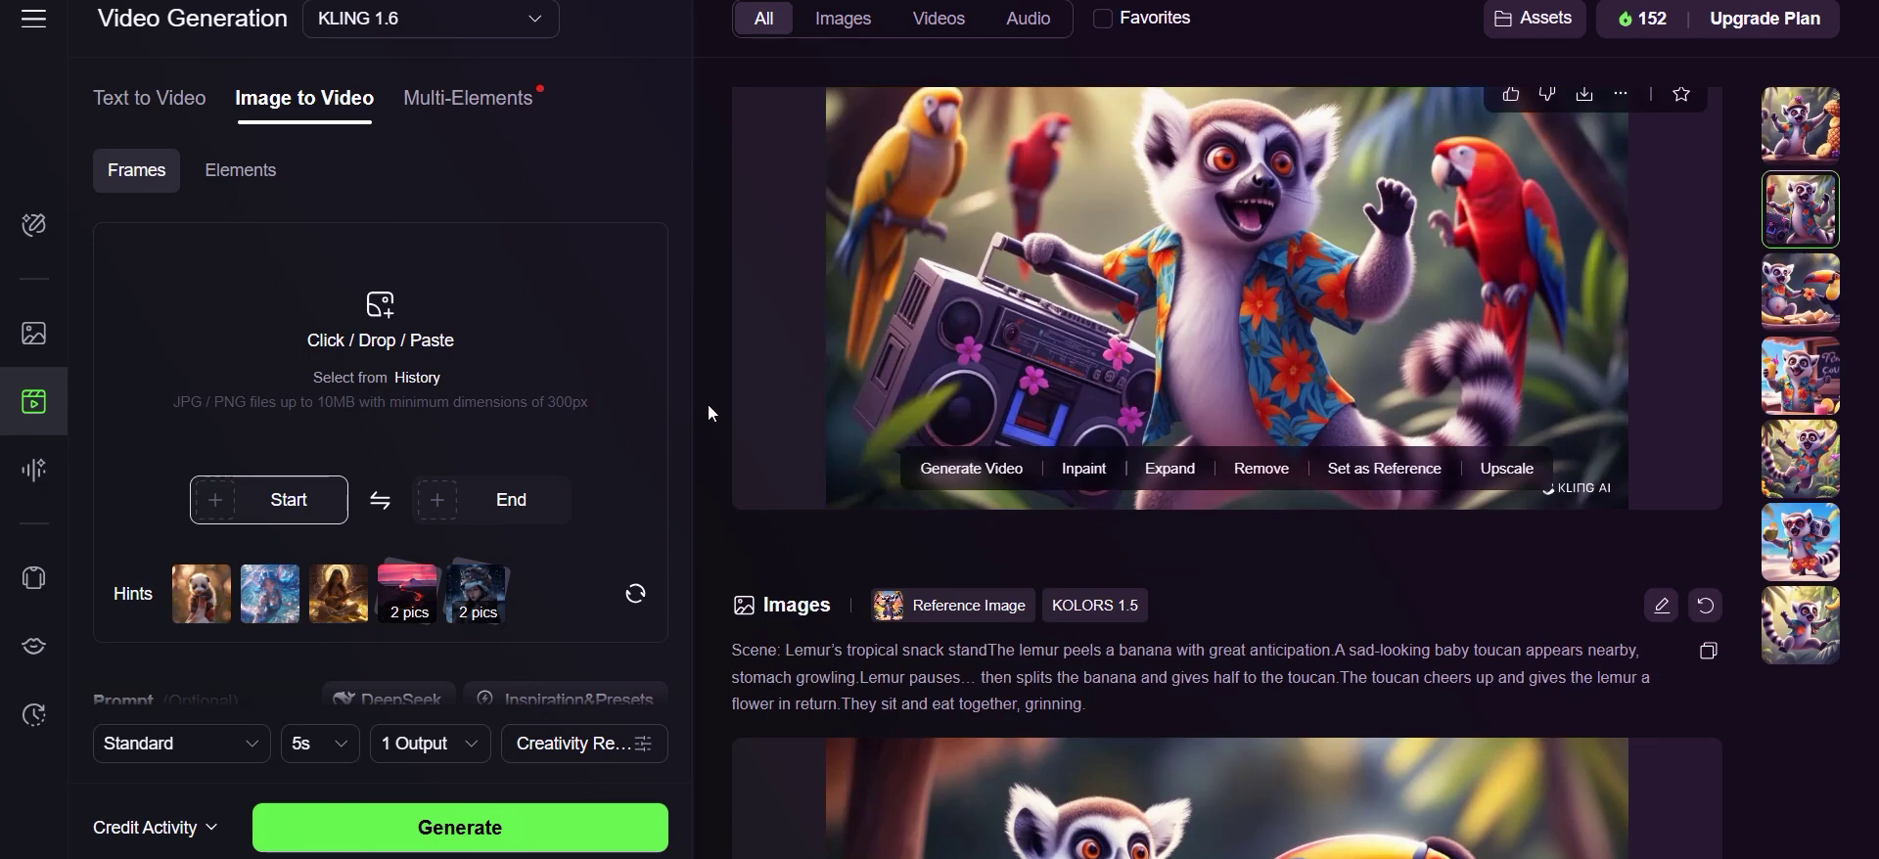
scroll(778, 429, down, 10)
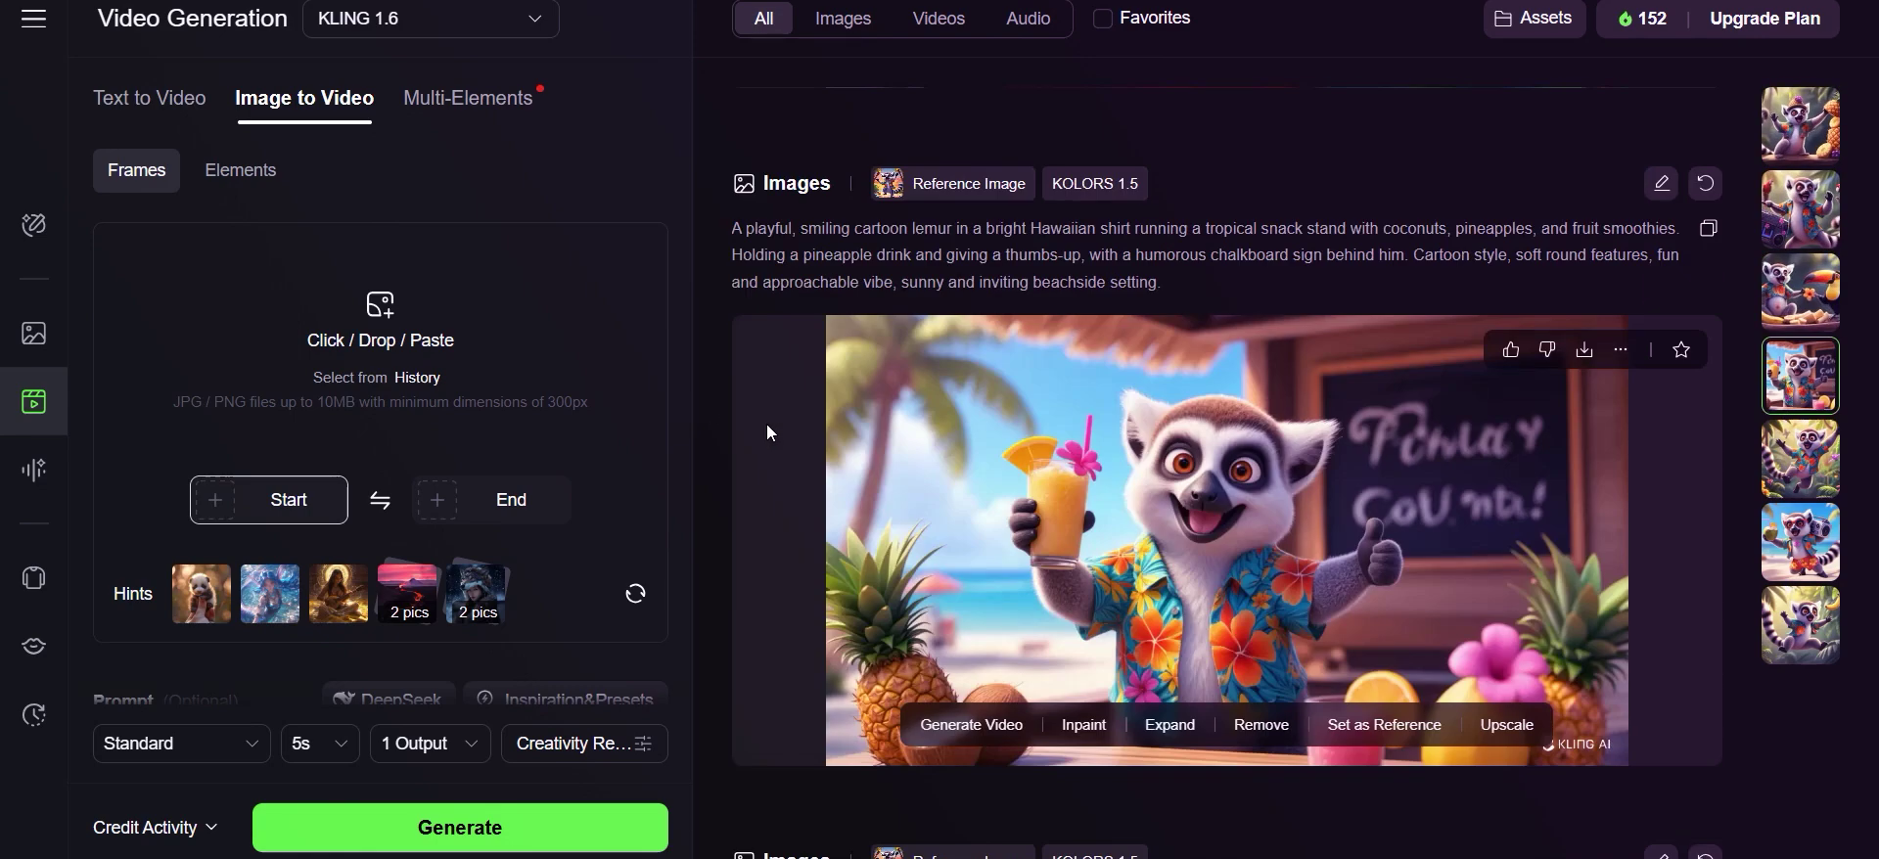
click(33, 333)
click(33, 401)
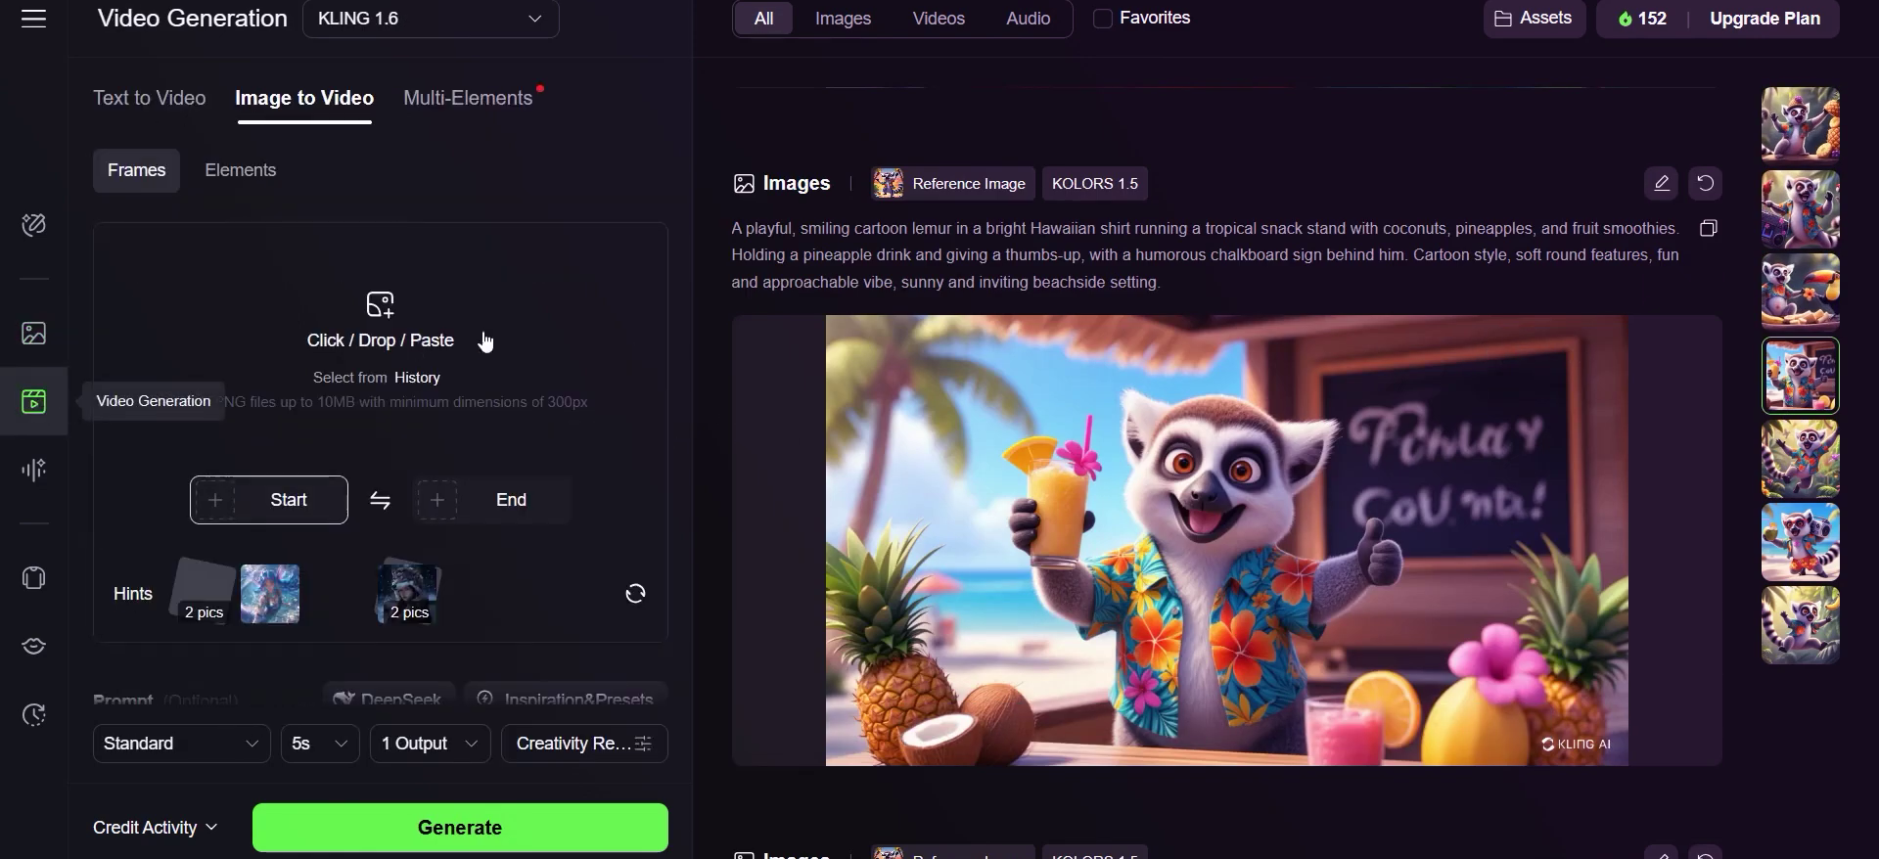
Choose the lemur snack stand image from the creation history as the video's start frame.
click(421, 382)
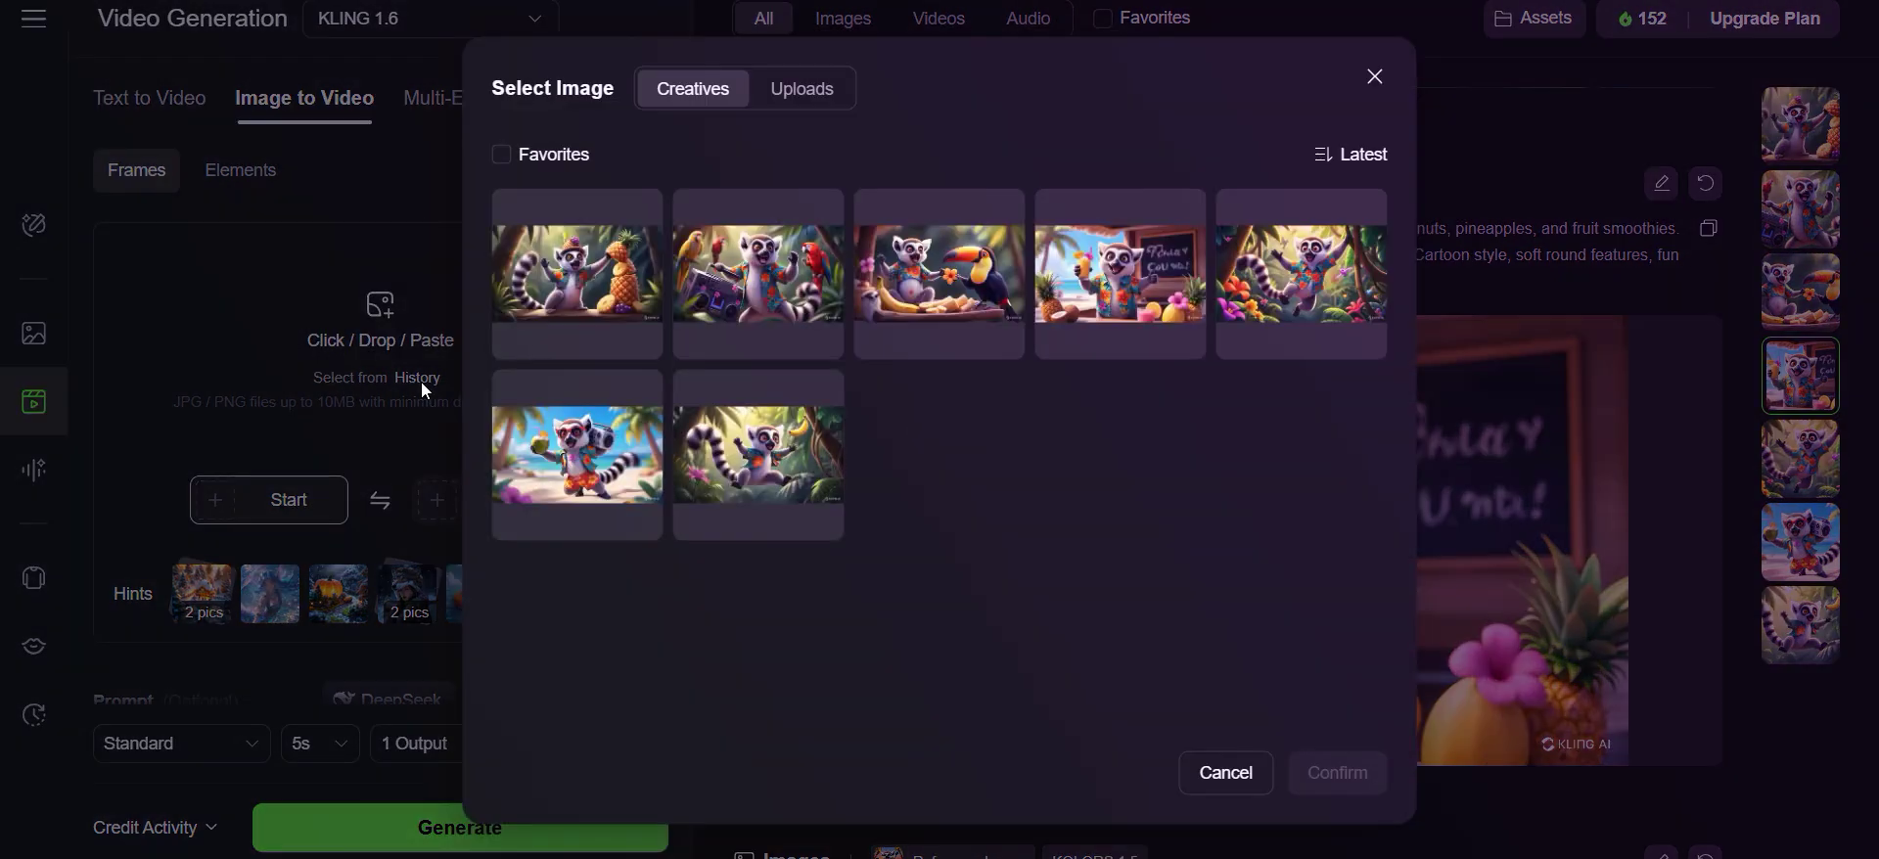
click(1121, 274)
click(1338, 773)
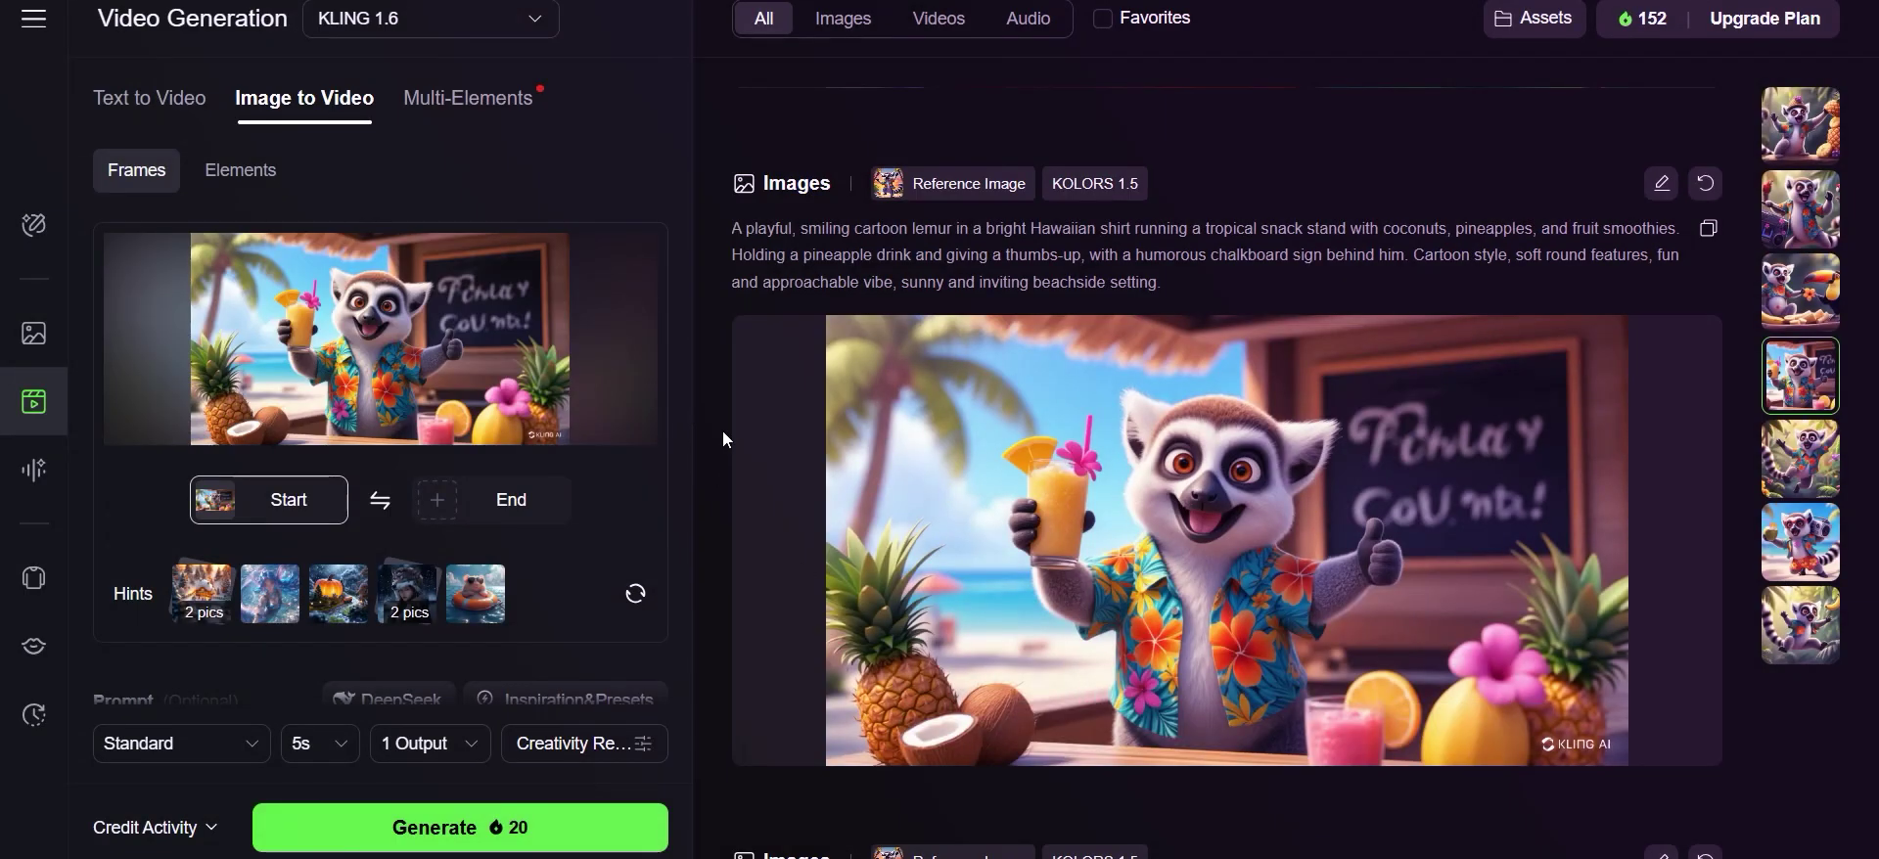
Copy the prompt of the tropical snack stand image and enter it as the video prompt.
scroll(374, 430, down, 3)
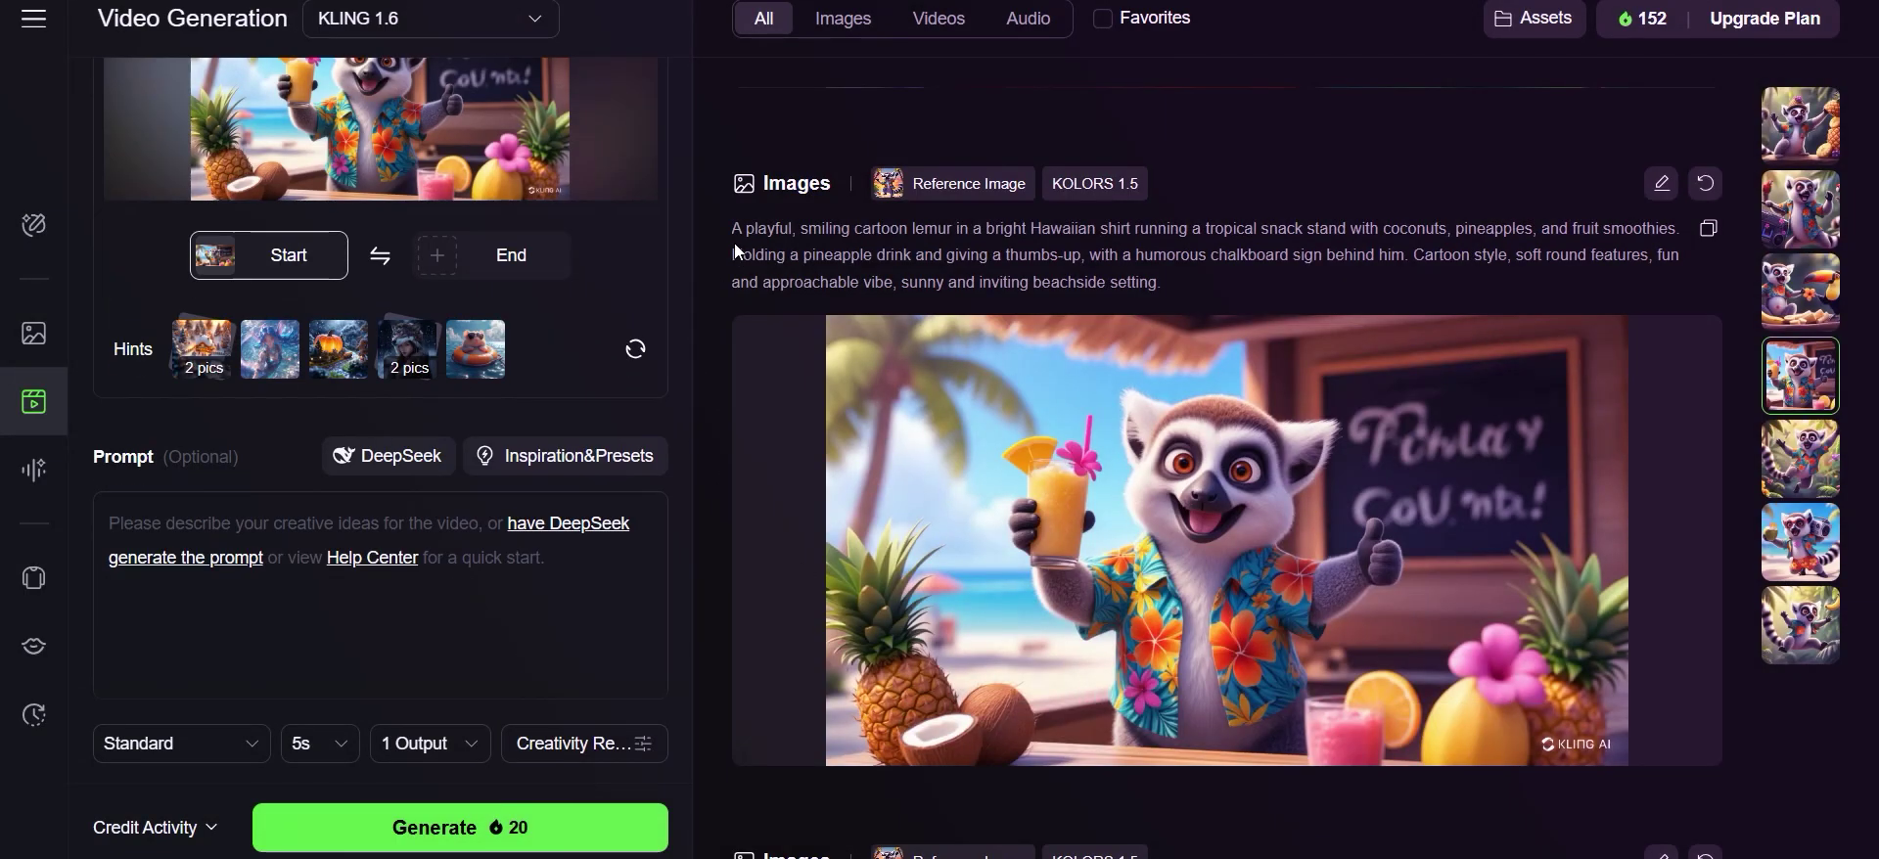
click(1708, 228)
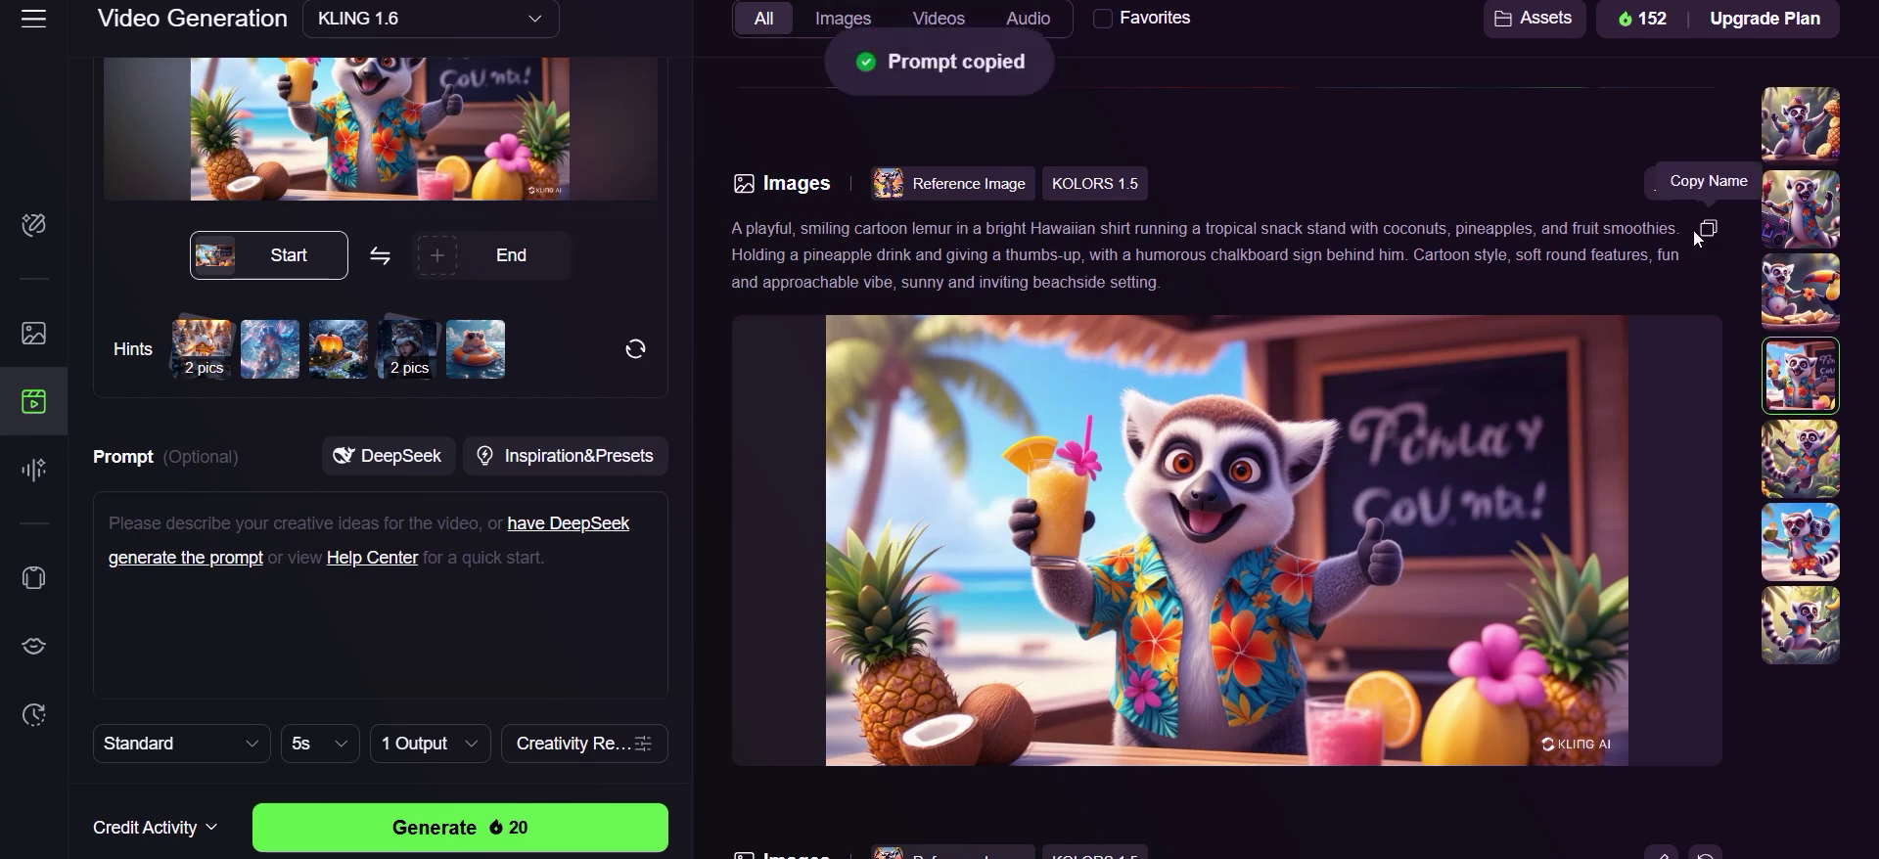
click(417, 577)
key(ctrl+v)
Review the prompt and output settings, and generate the snack stand video.
scroll(417, 578, down, 5)
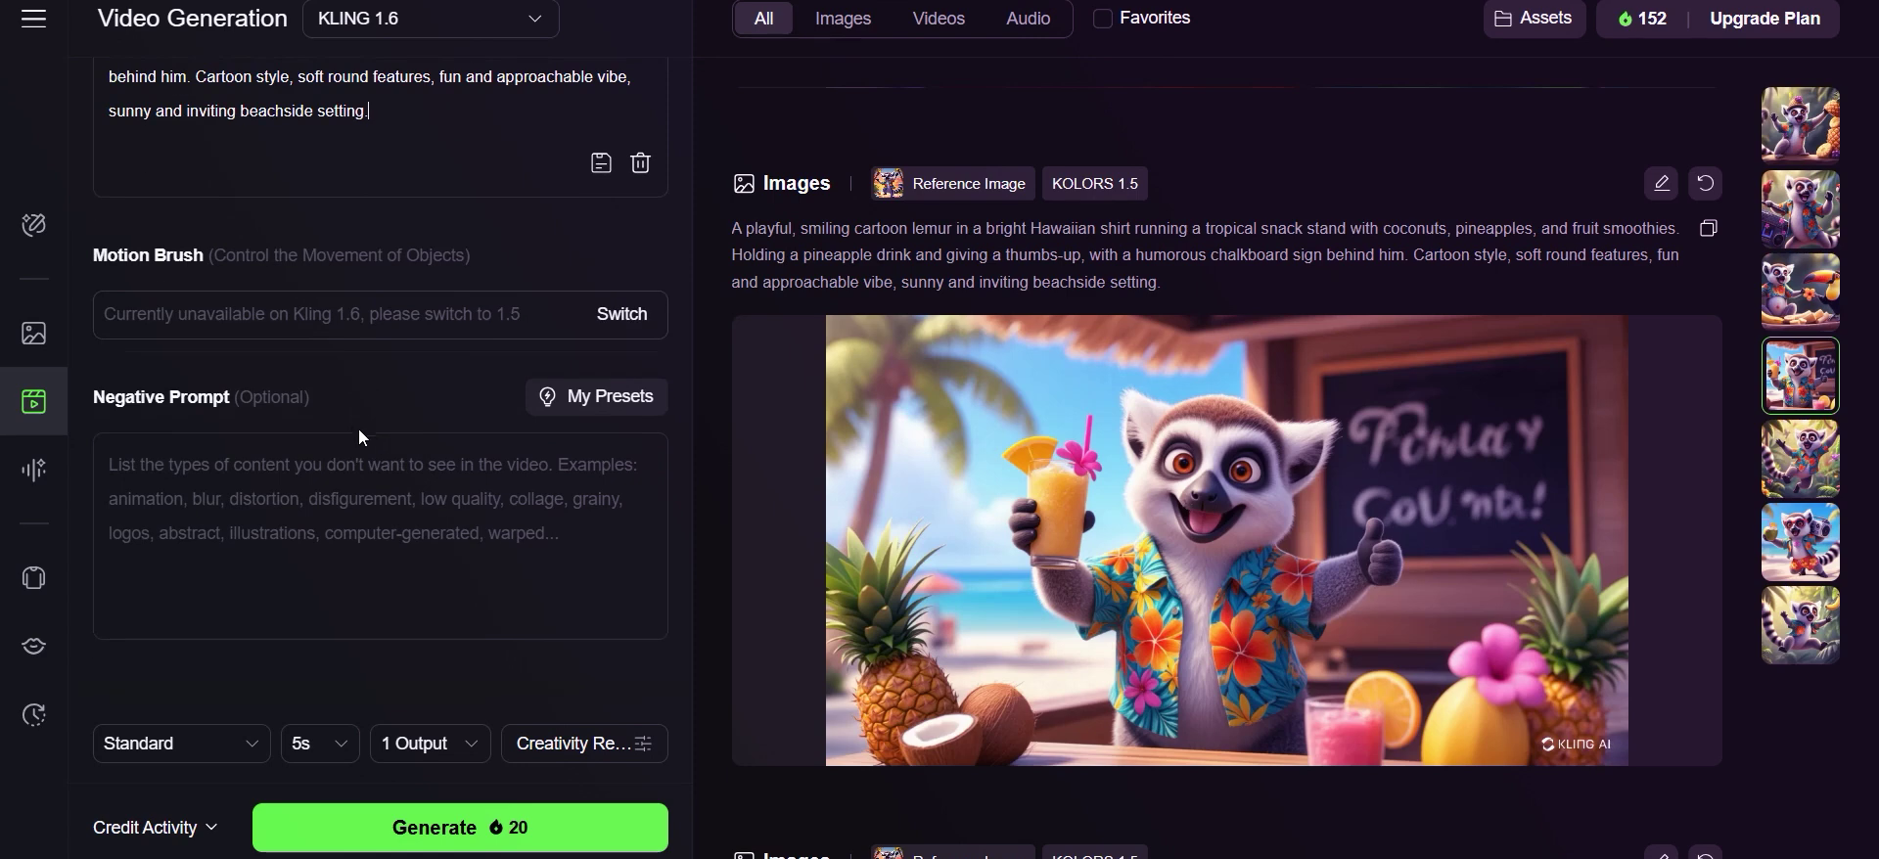
scroll(363, 435, up, 3)
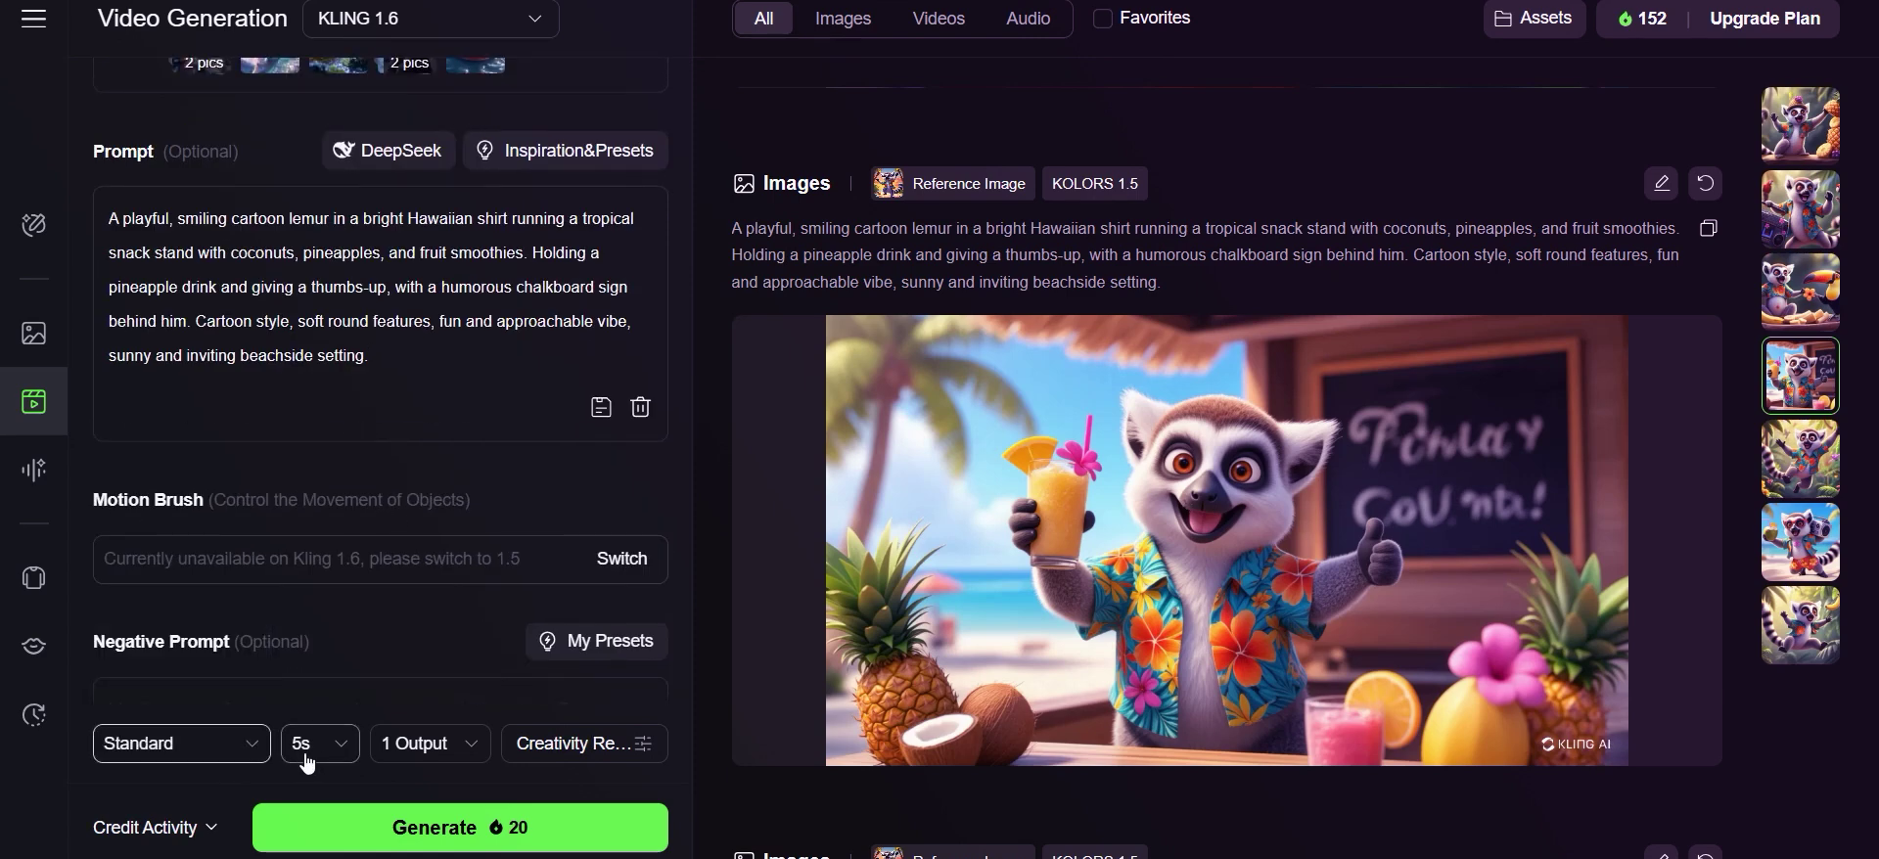
mouse_move(581, 768)
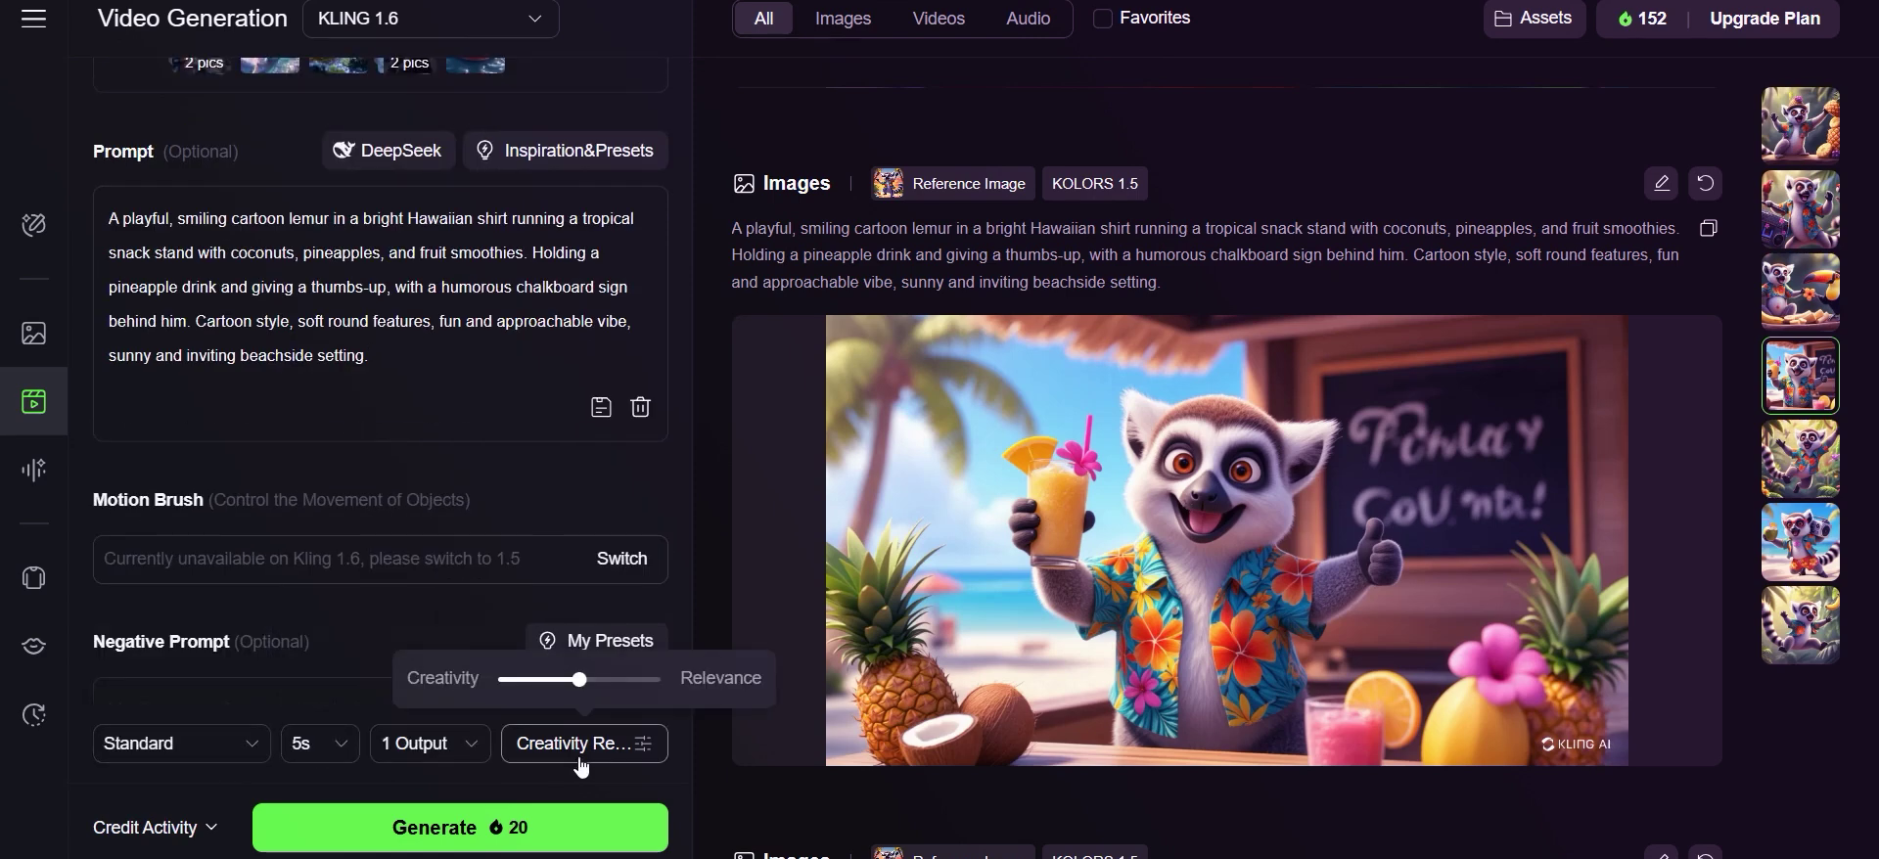
scroll(439, 632, down, 3)
click(531, 825)
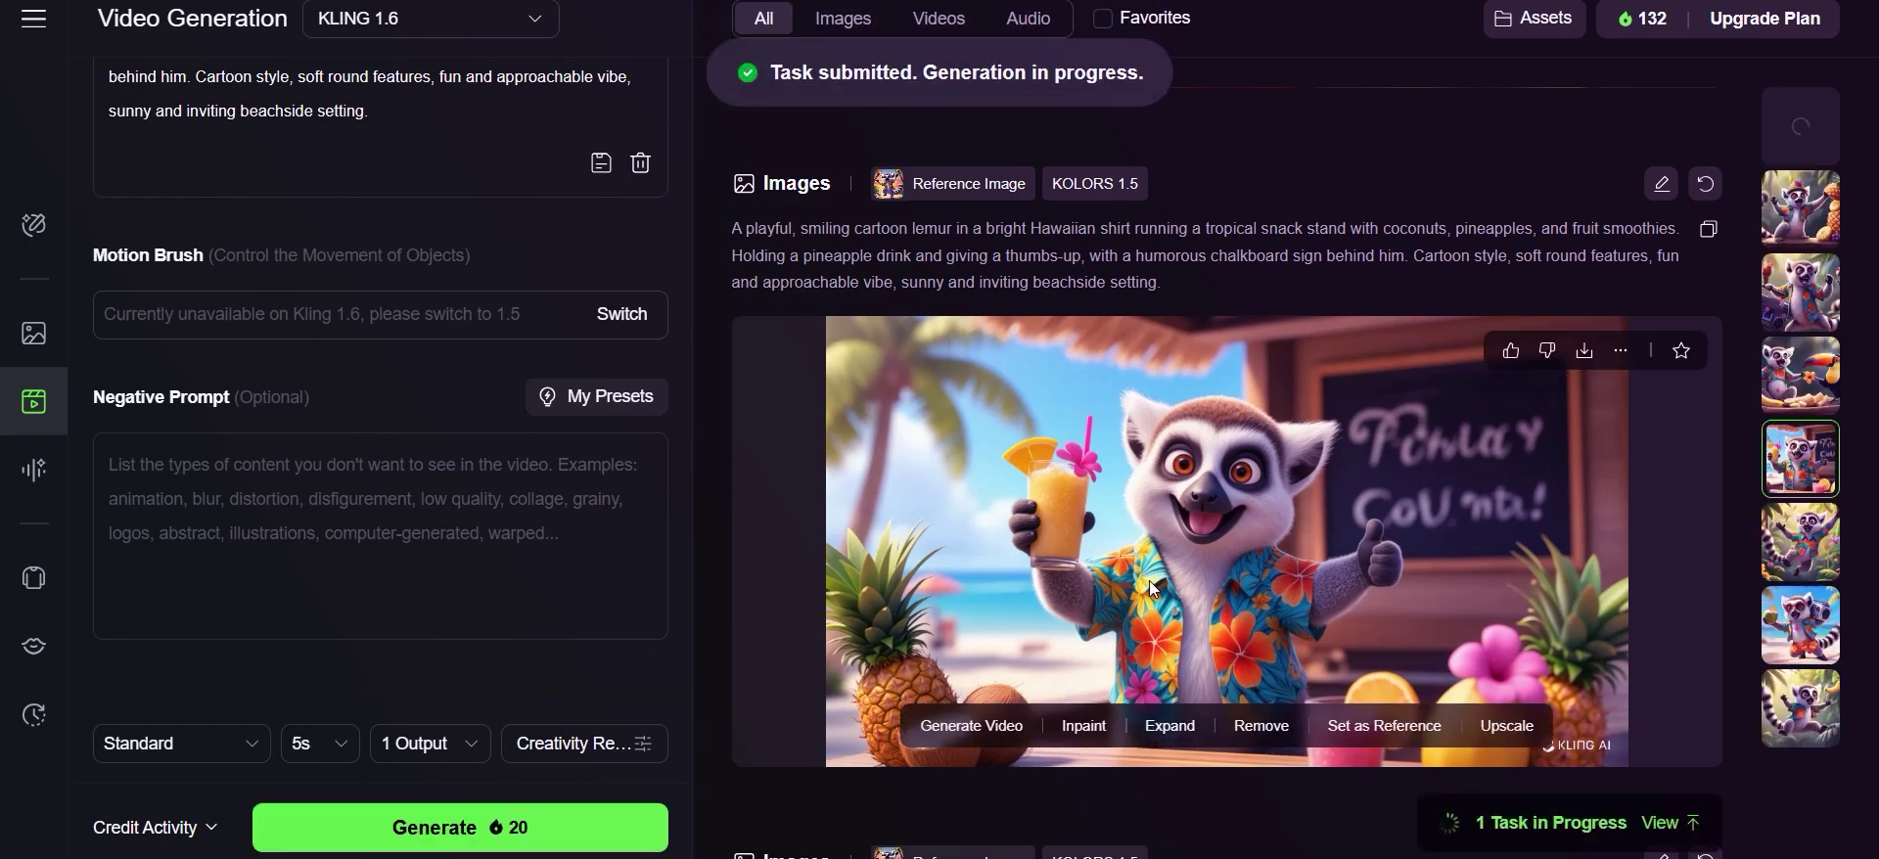
Copy the prompt of the banana-tossing jungle lemur image and replace the start frame with that image.
scroll(1150, 579, down, 10)
click(1708, 386)
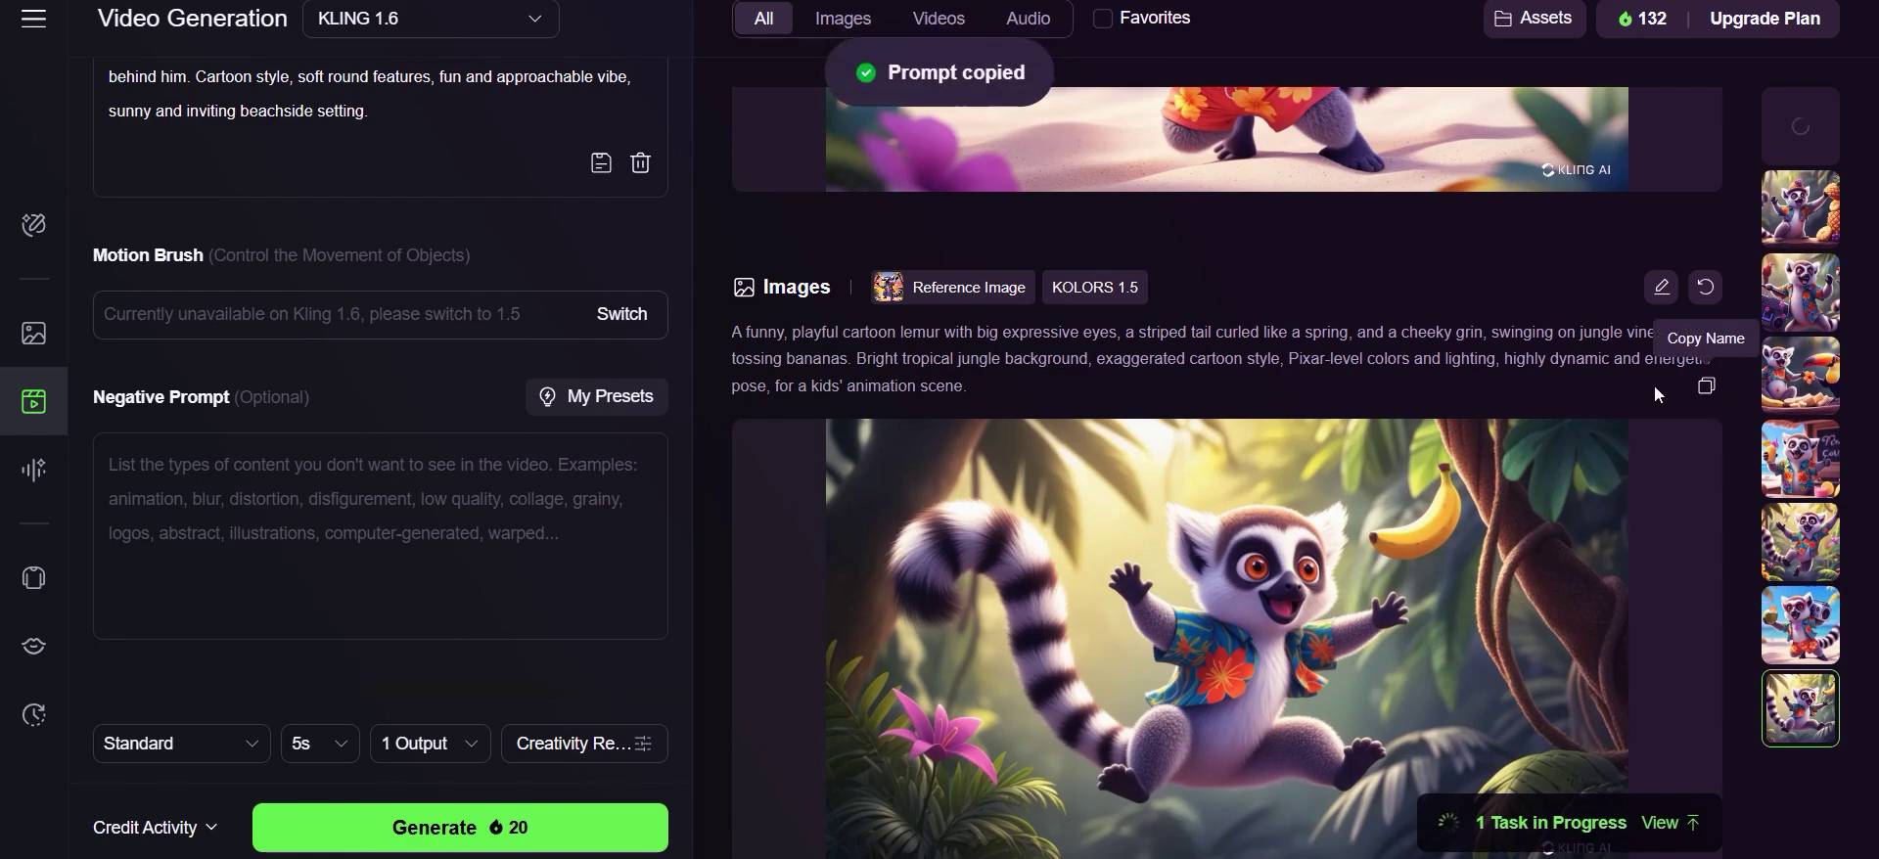
scroll(521, 474, up, 6)
click(394, 349)
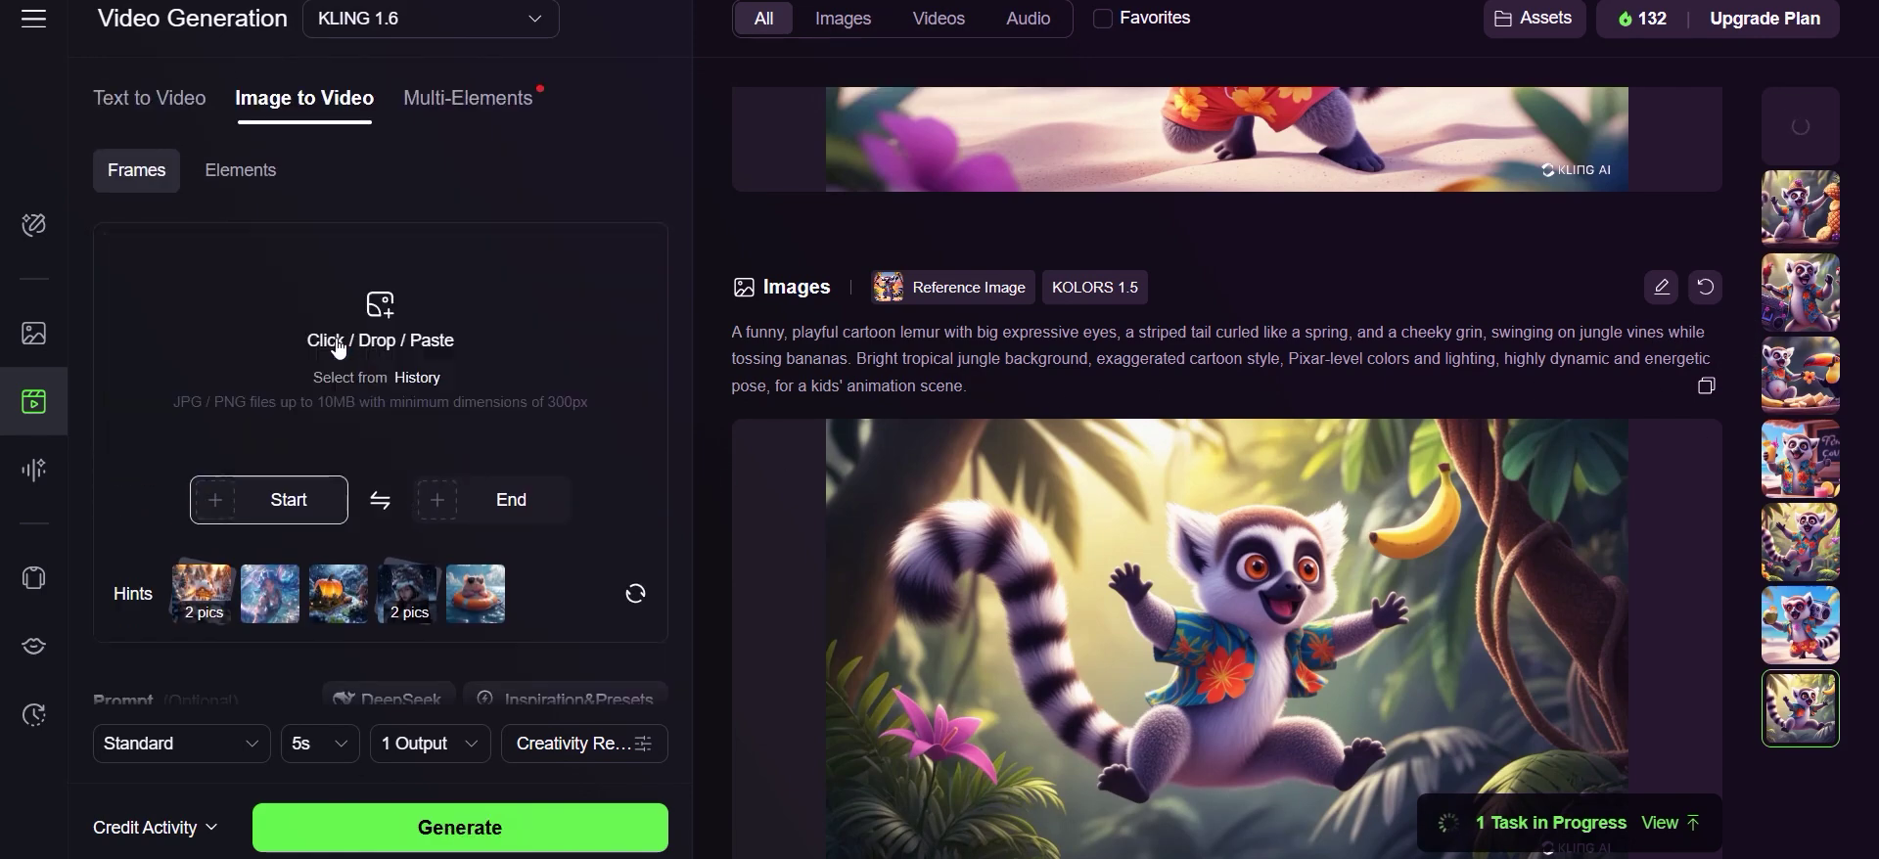
click(427, 378)
click(760, 451)
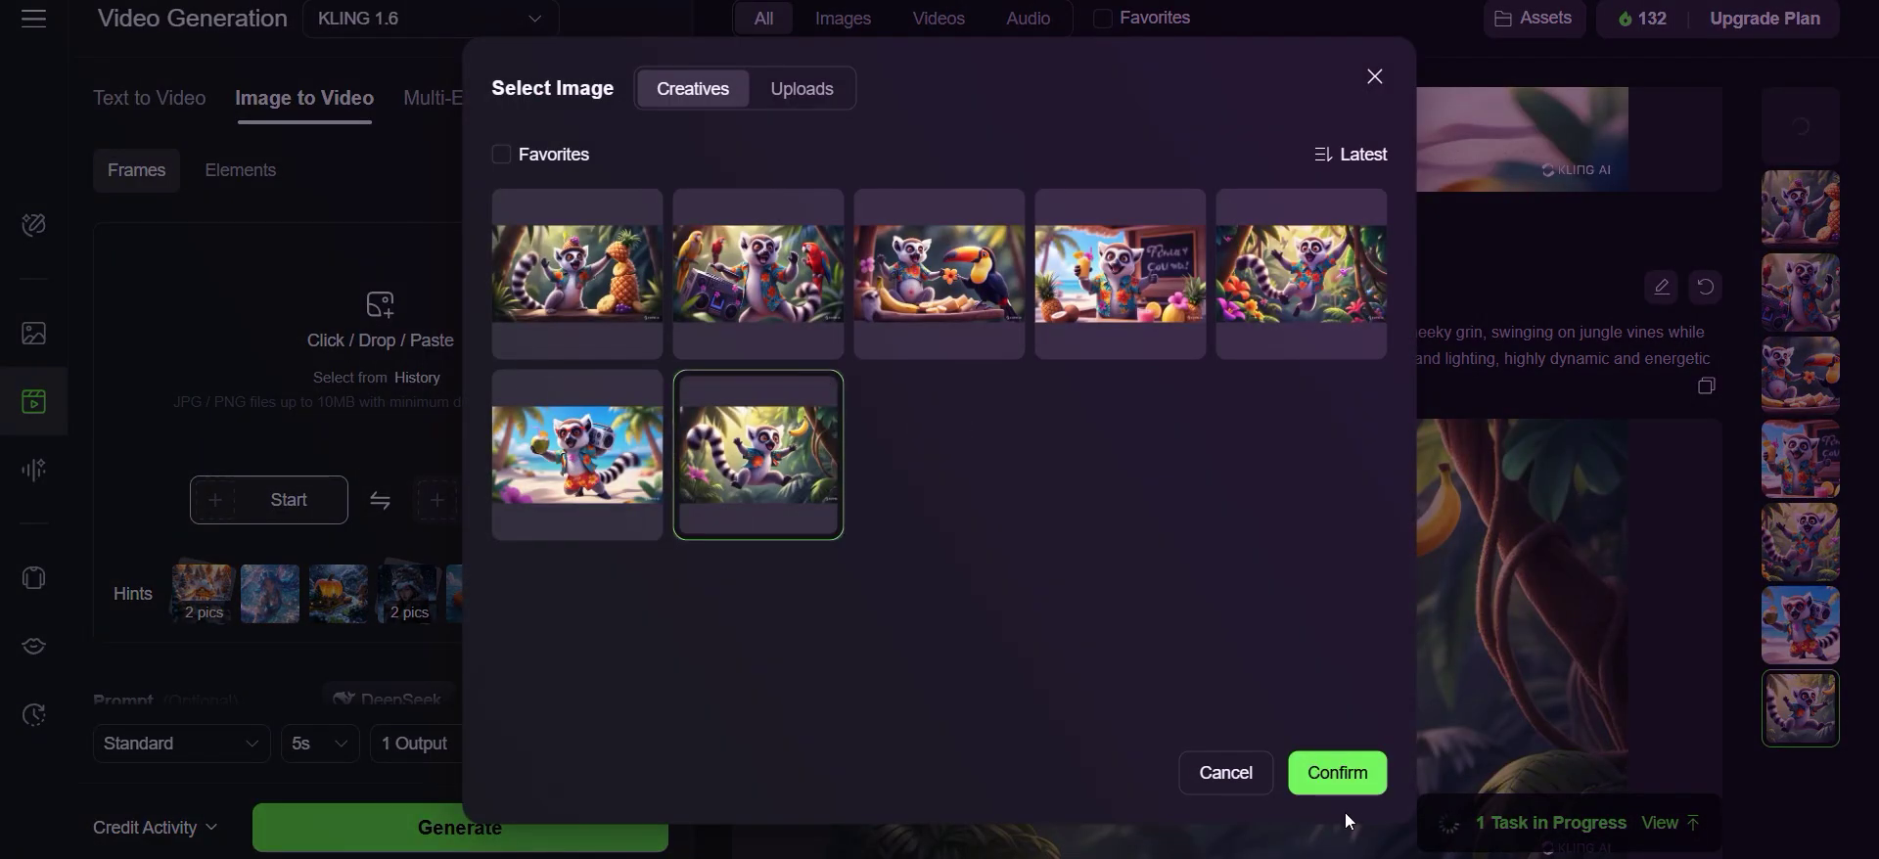
click(1339, 773)
Replace the video prompt with the copied description of the lemur swinging on jungle vines while tossing bananas.
scroll(507, 356, down, 5)
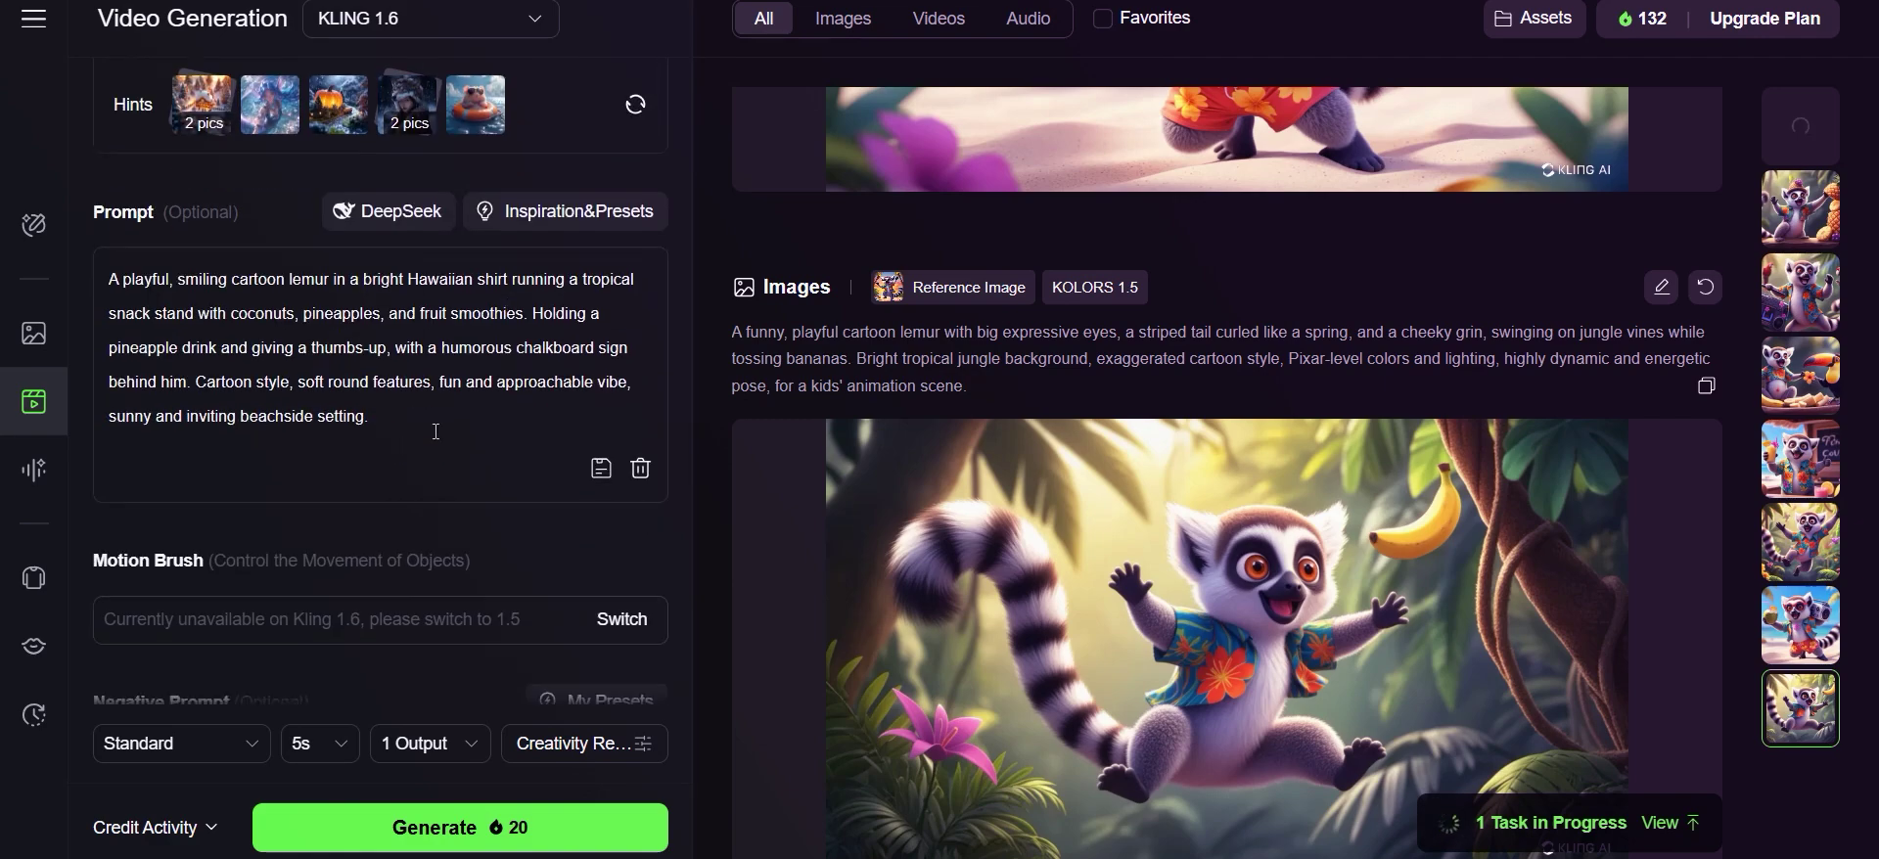
click(402, 365)
key(ctrl+v)
scroll(425, 396, down, 3)
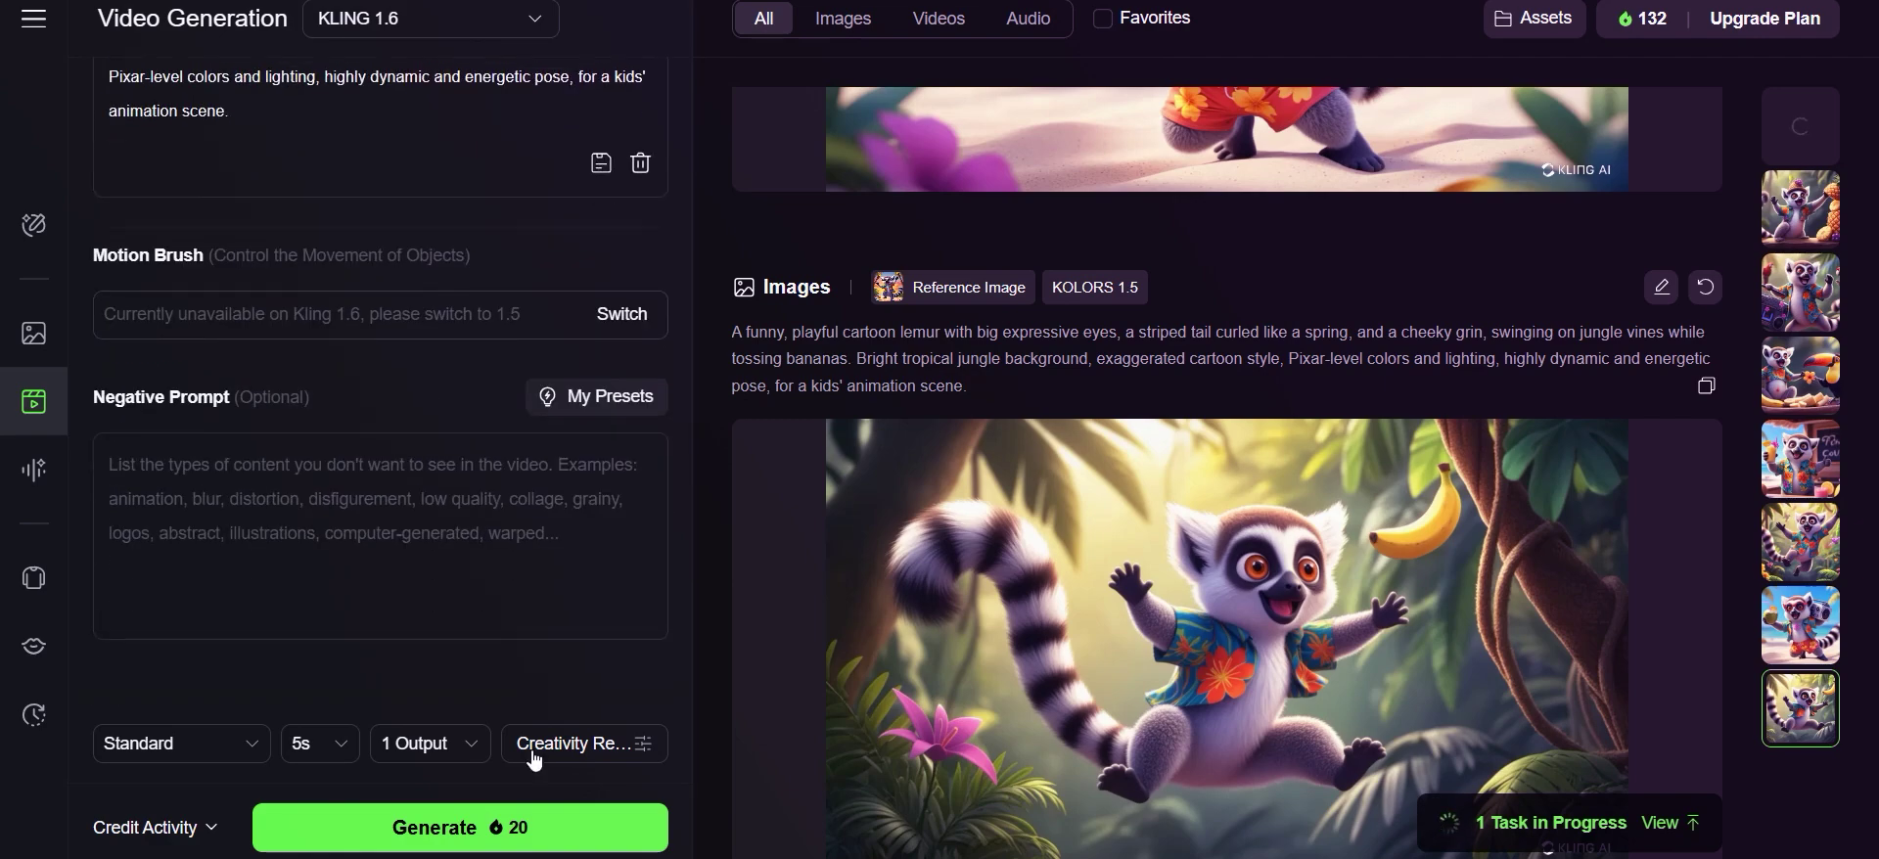
Replace the video prompt with the one copied from the beach-dancing lemur image.
scroll(1443, 427, up, 5)
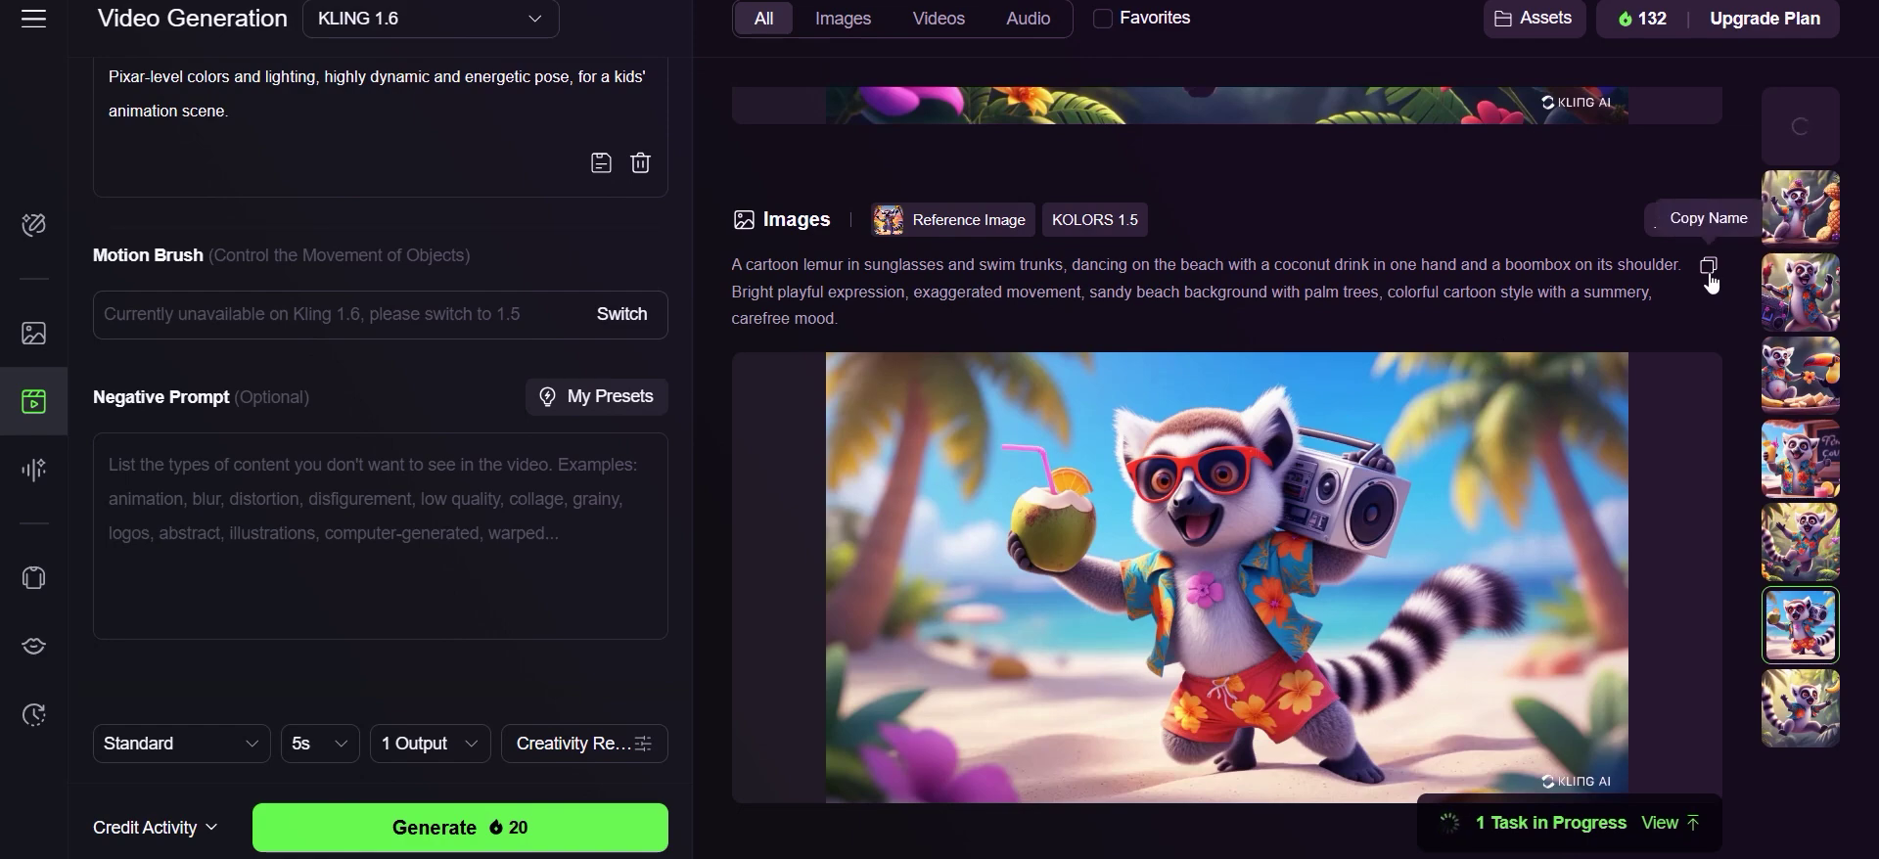
scroll(462, 360, up, 3)
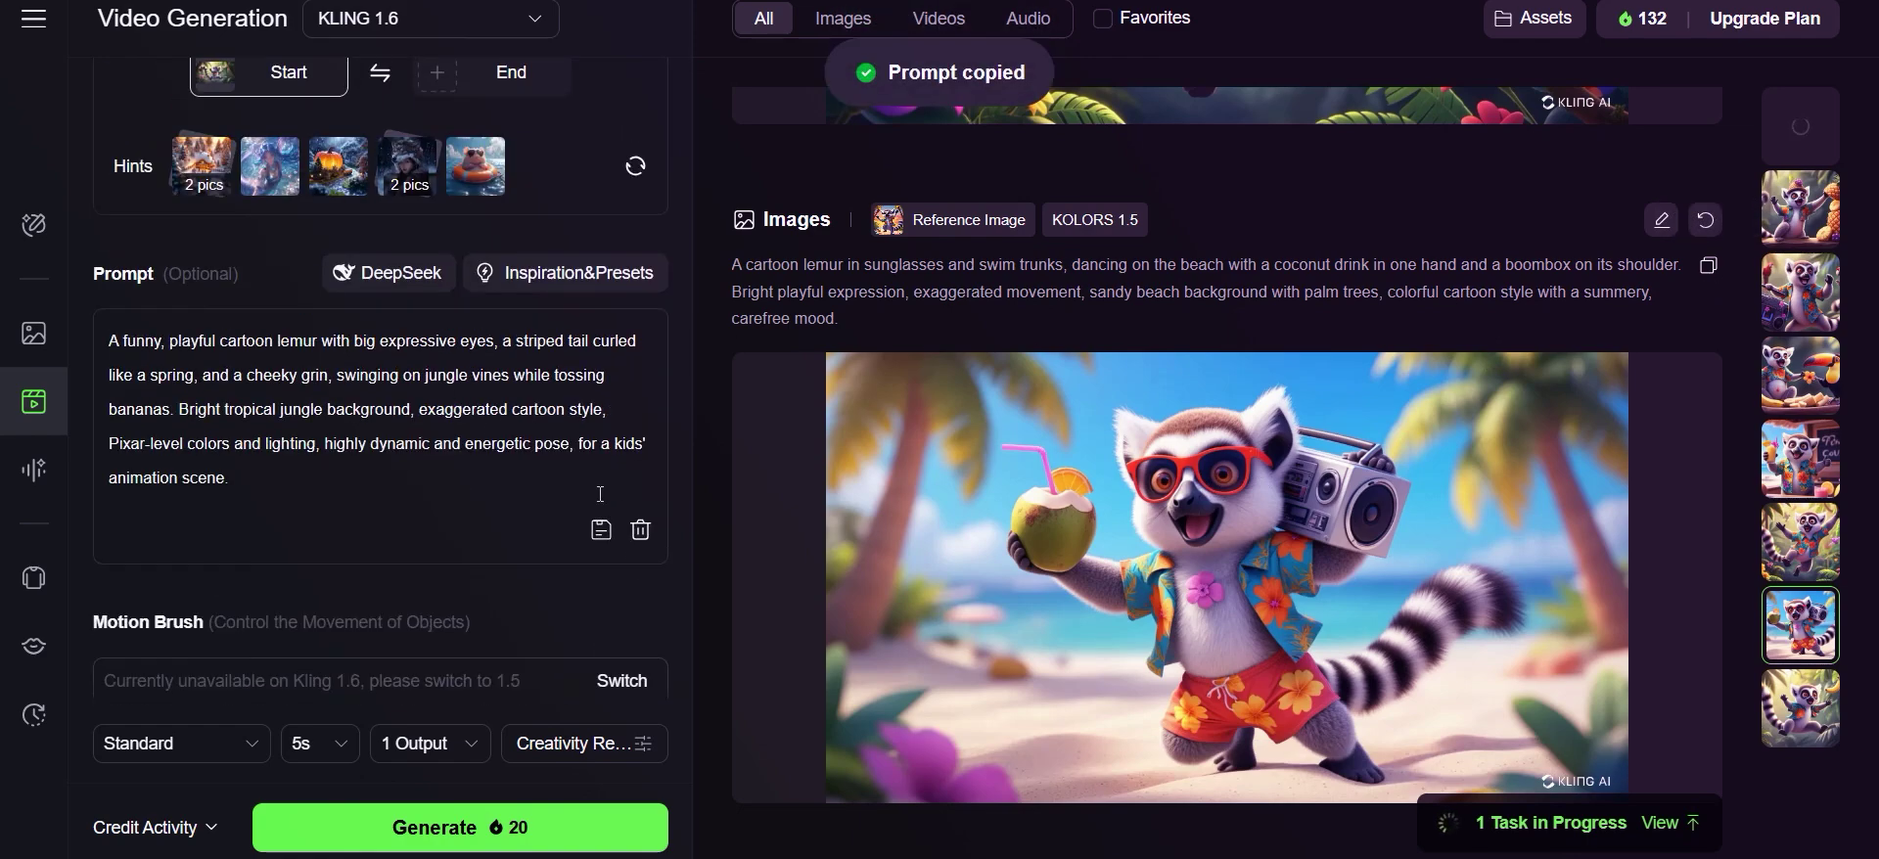
click(640, 530)
key(ctrl+v)
Remove the current start frame and choose the beach-dancing lemur image from the creation history instead.
scroll(395, 348, up, 3)
click(418, 337)
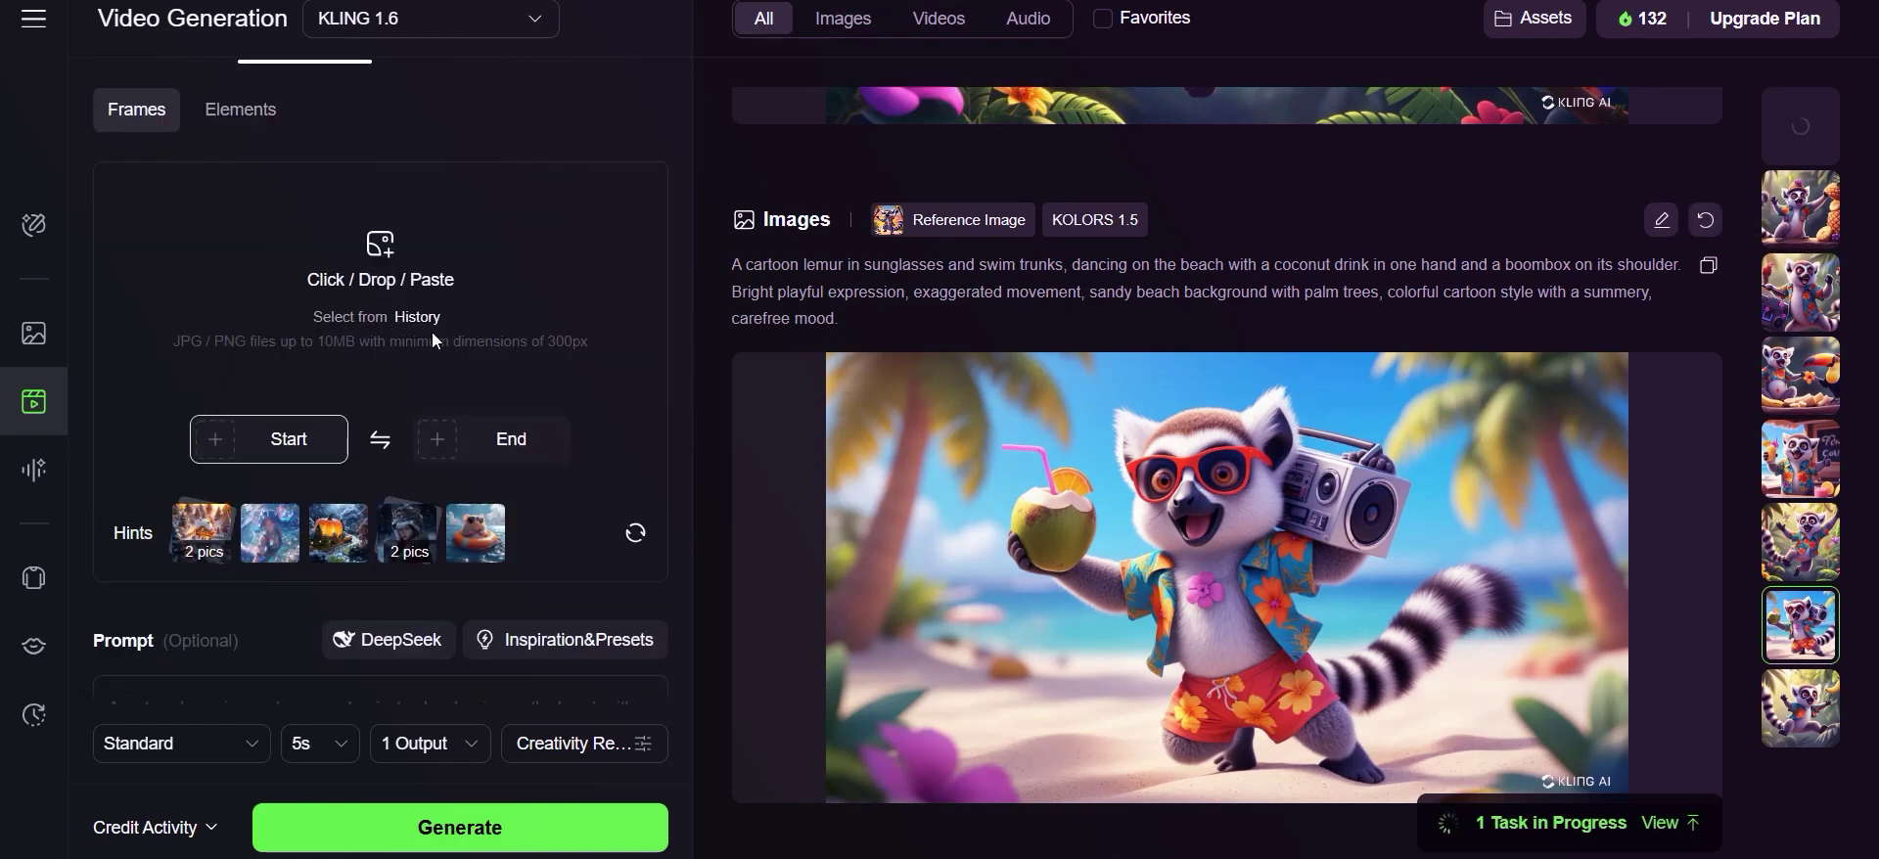
click(418, 337)
click(577, 457)
click(1334, 772)
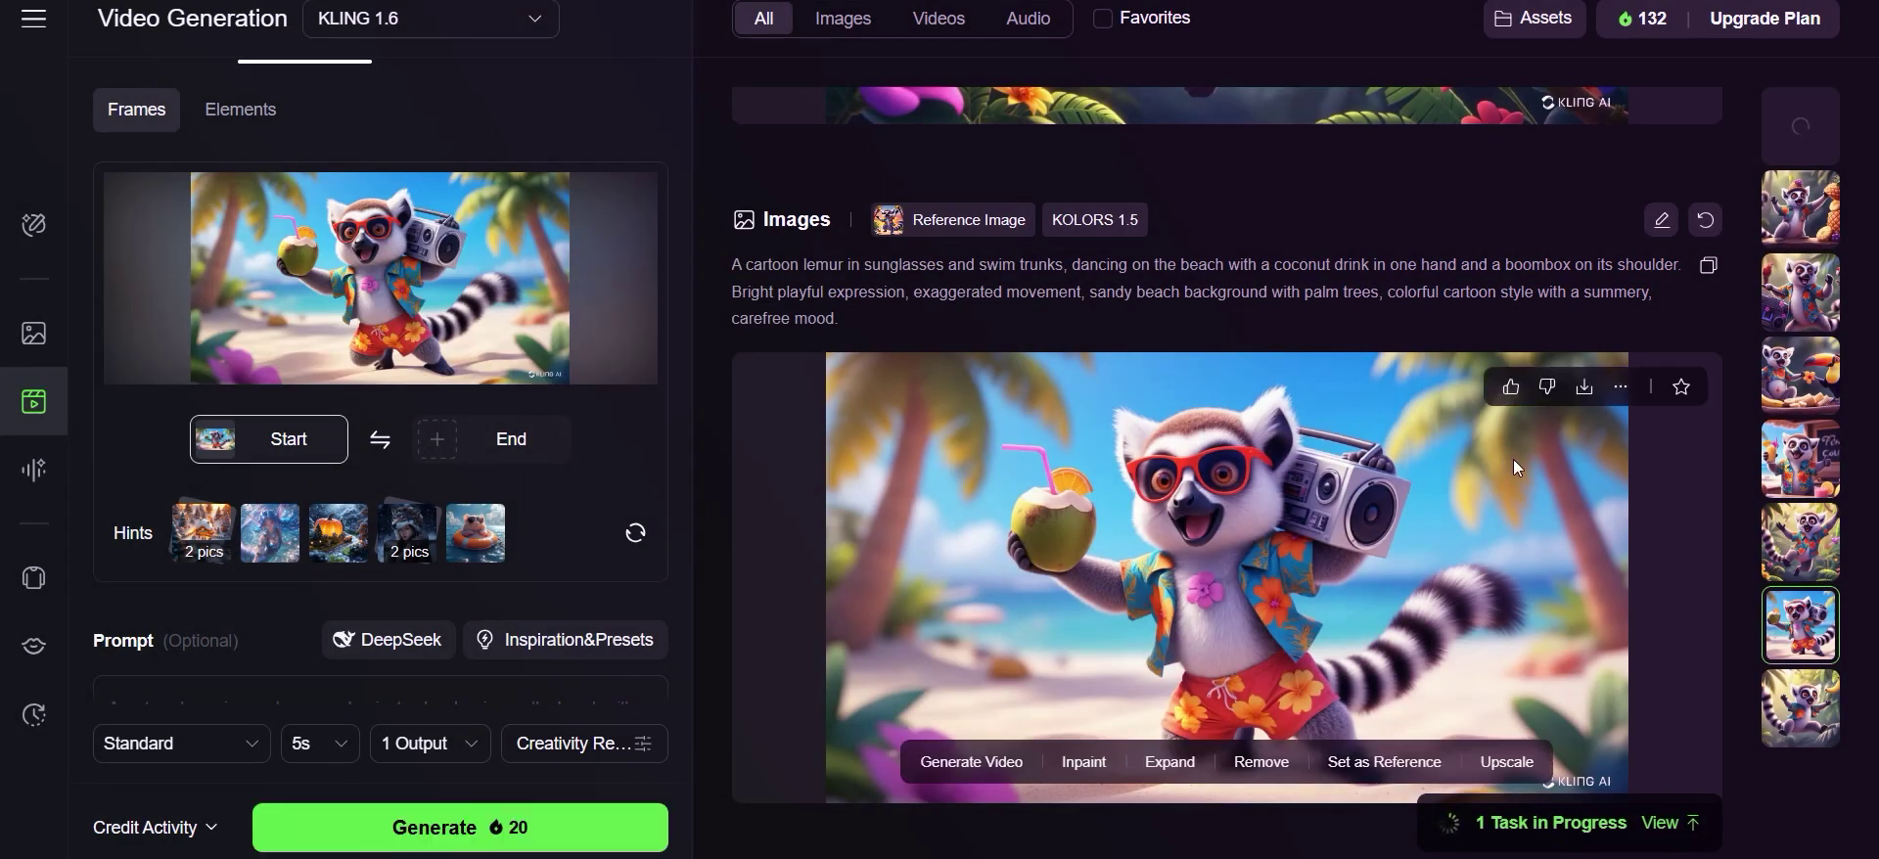
Copy the prompt of the lemur waving from a jungle vine and replace the start frame with that image.
scroll(1502, 455, up, 5)
scroll(1398, 513, up, 1)
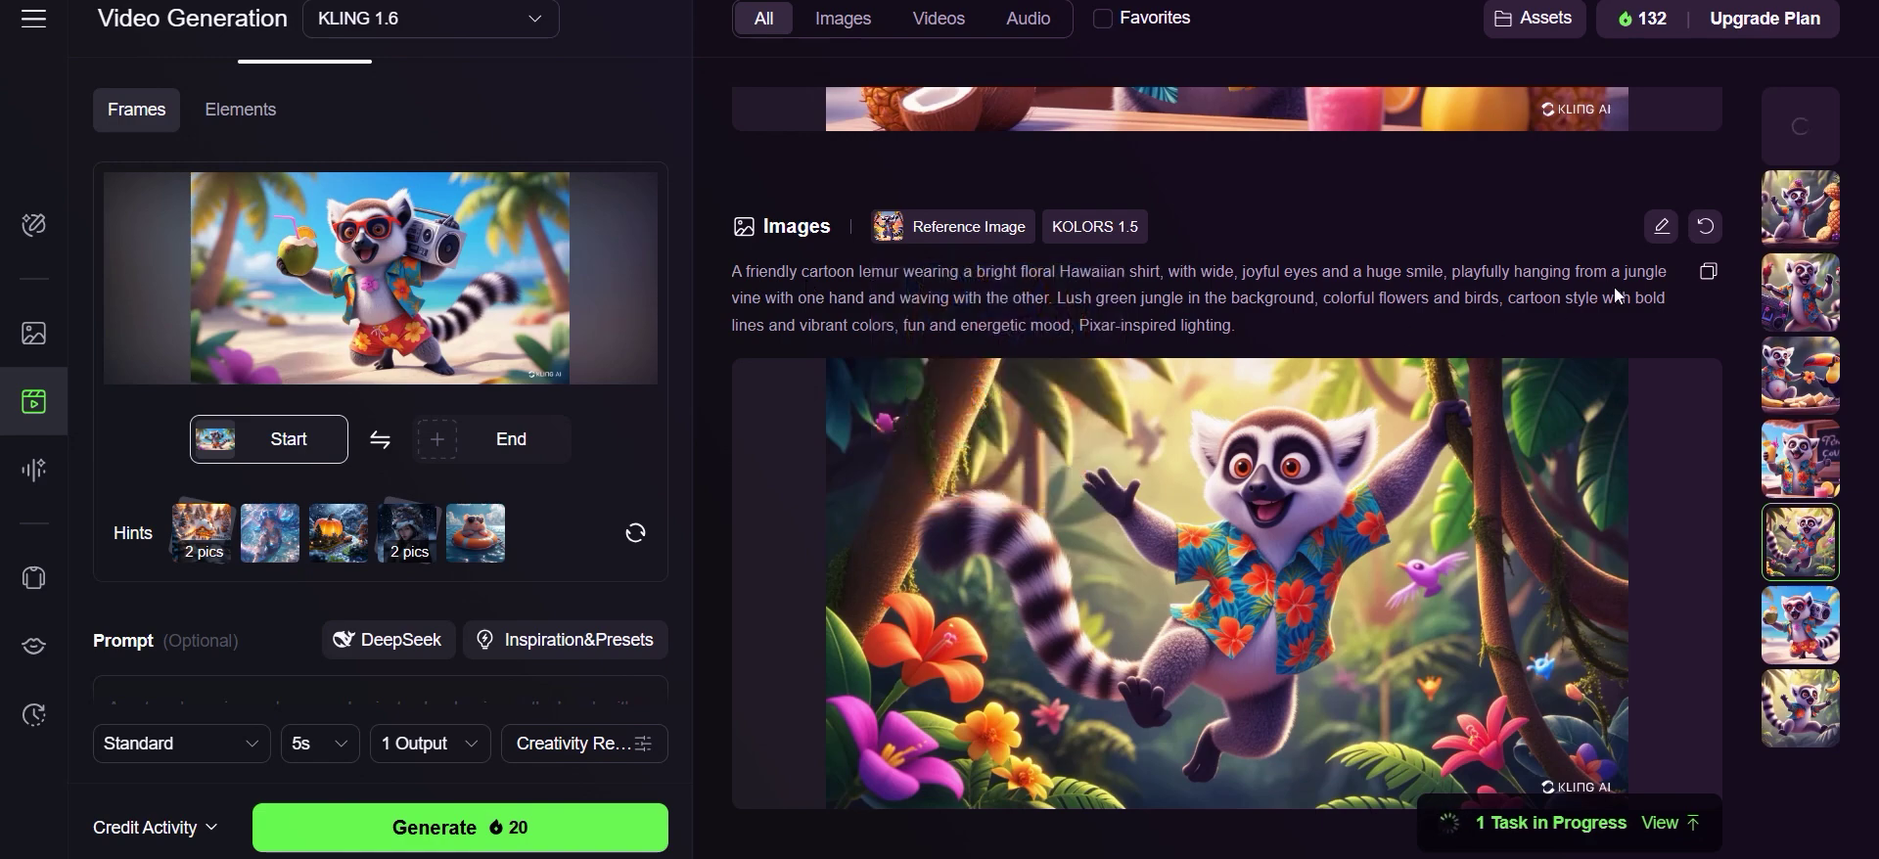
scroll(537, 249, up, 1)
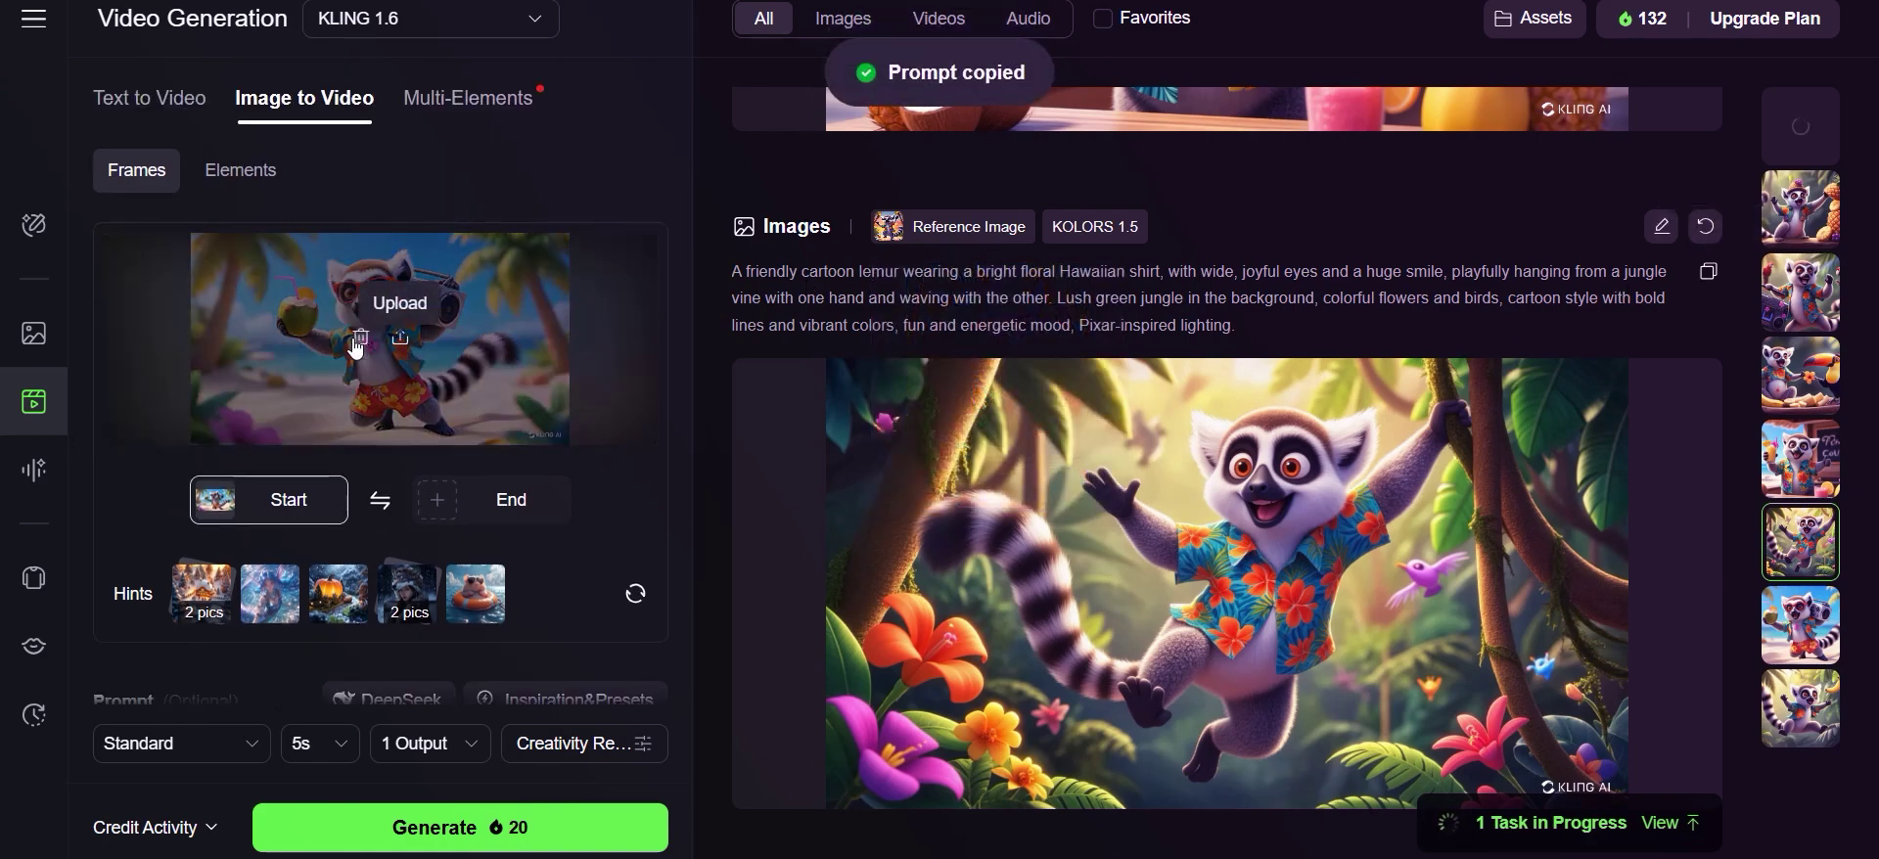
click(419, 382)
click(419, 380)
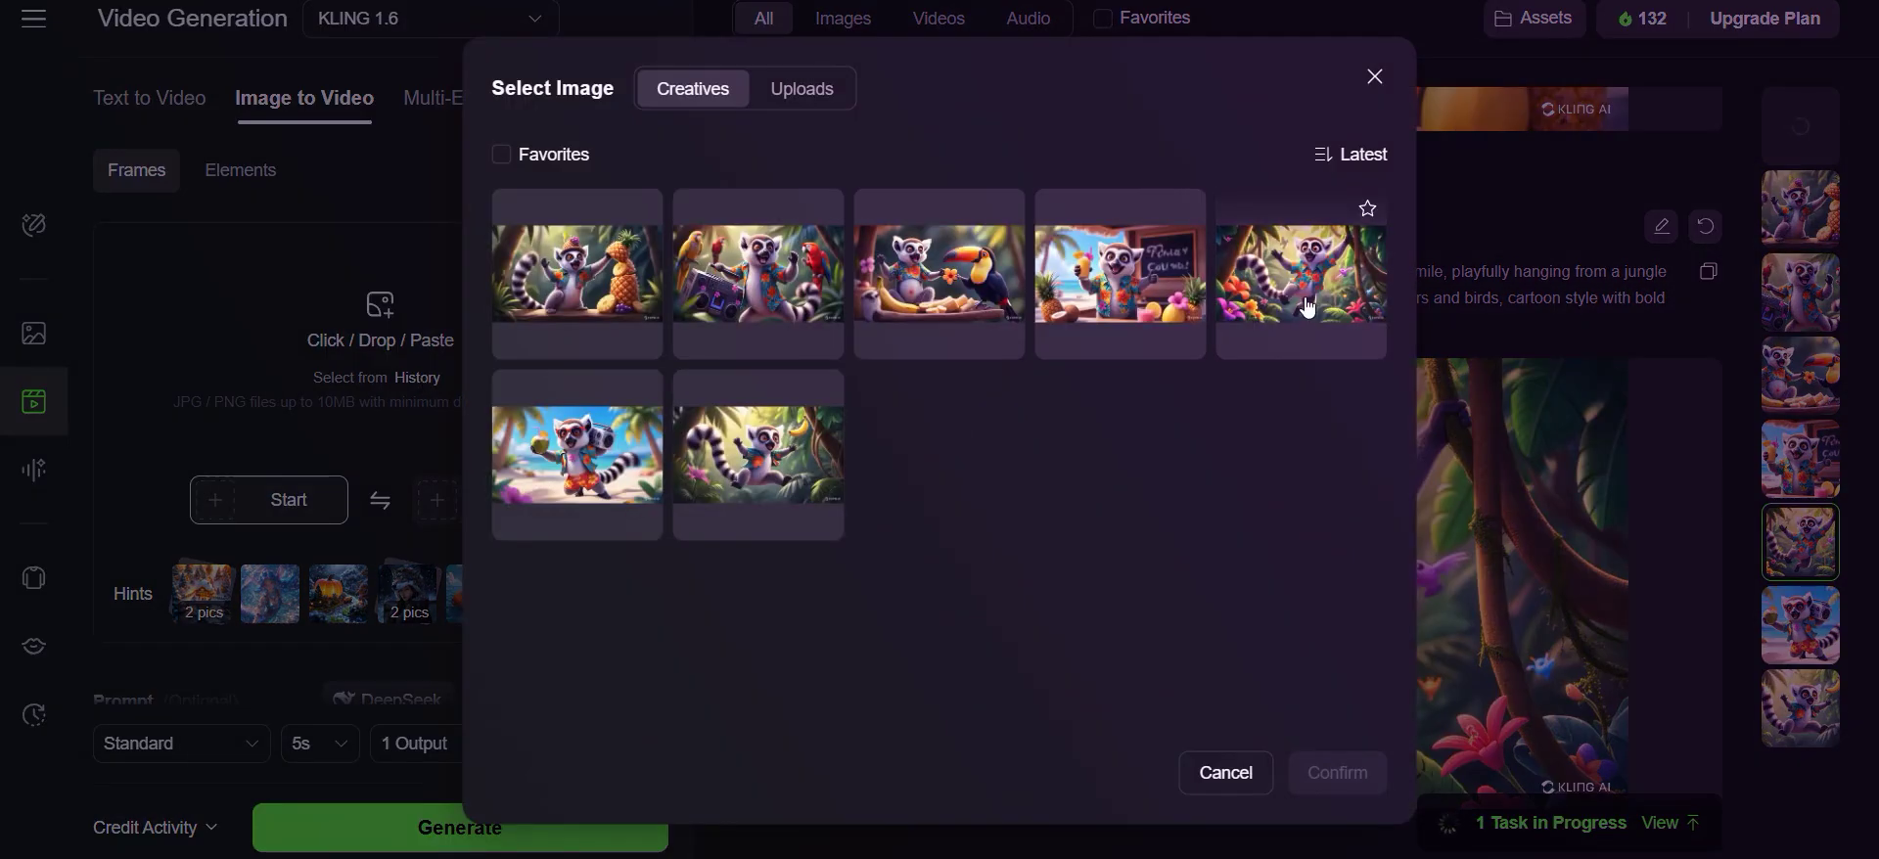
click(1333, 768)
Replace the beach video prompt with the copied description of the friendly lemur hanging from a jungle vine.
scroll(586, 441, down, 3)
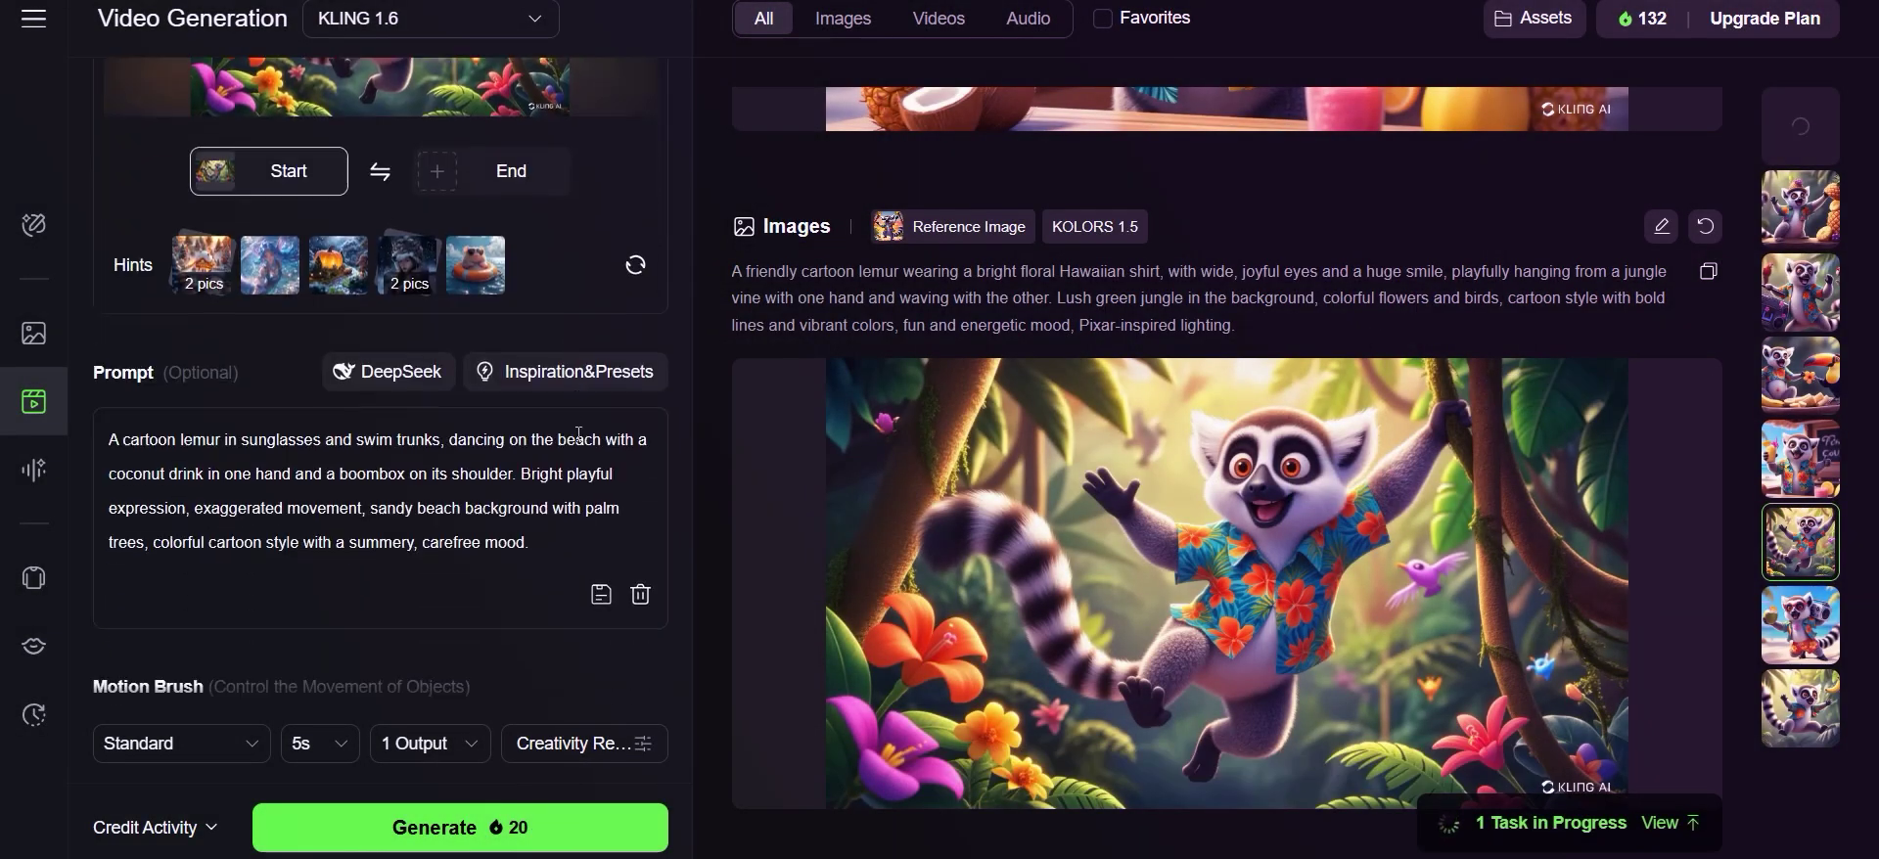
click(330, 397)
key(ctrl+v)
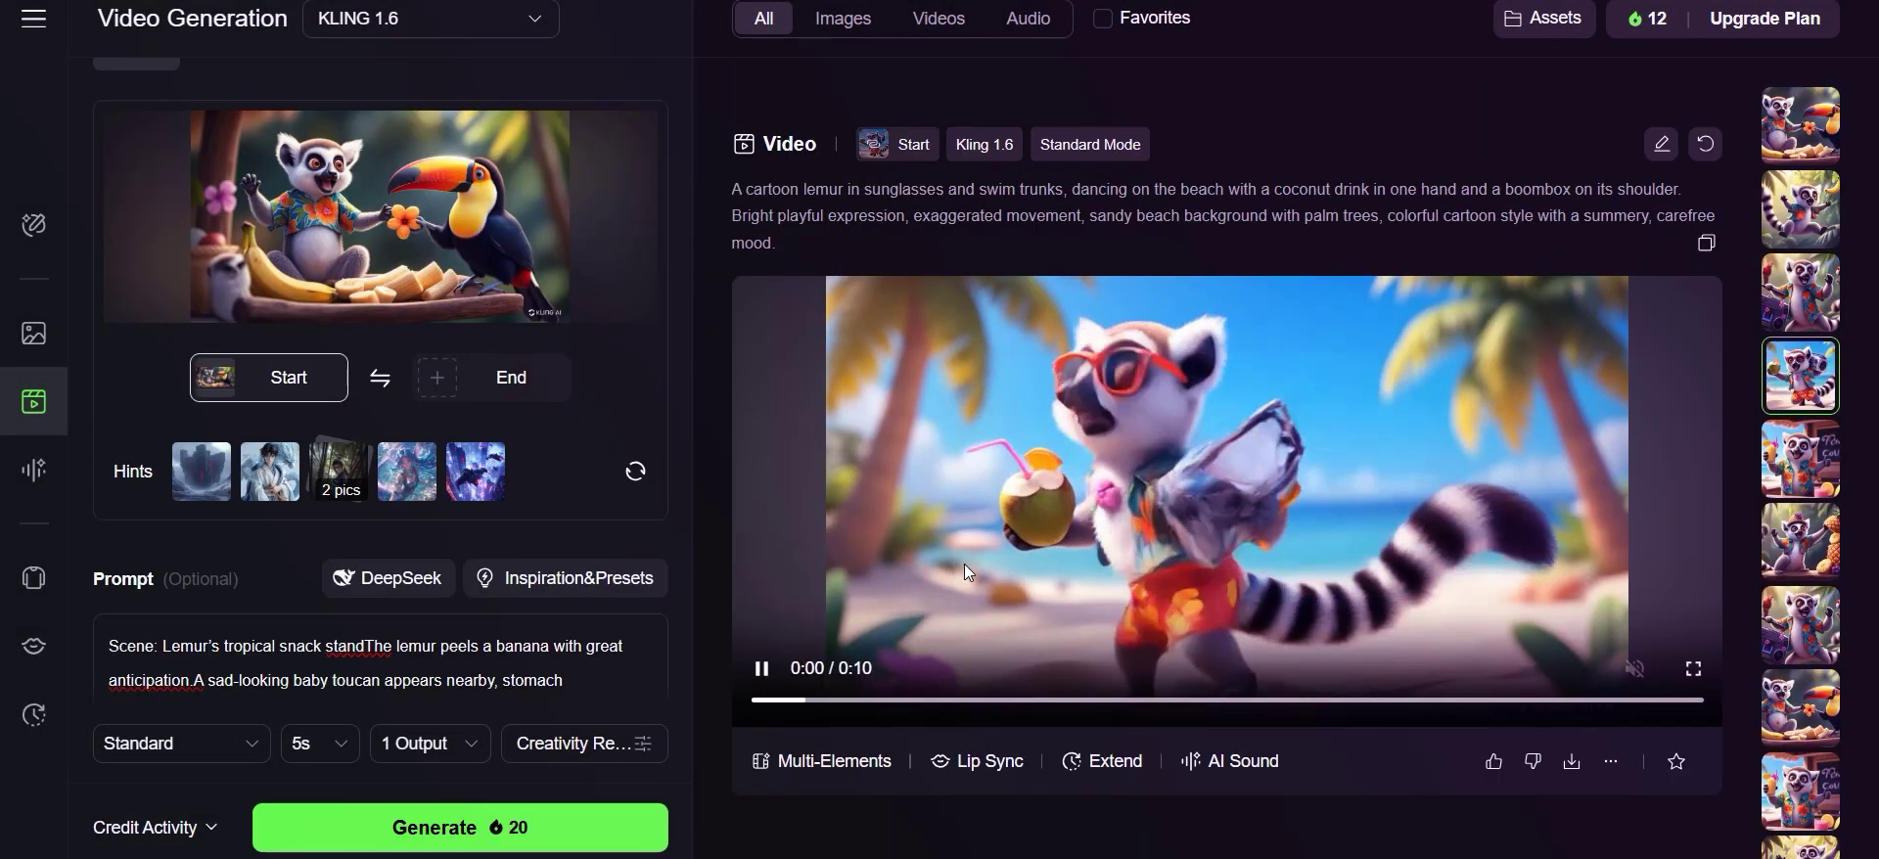
Preview the generated boombox dance, banana-tossing and toucan snack sharing videos.
scroll(1004, 562, up, 5)
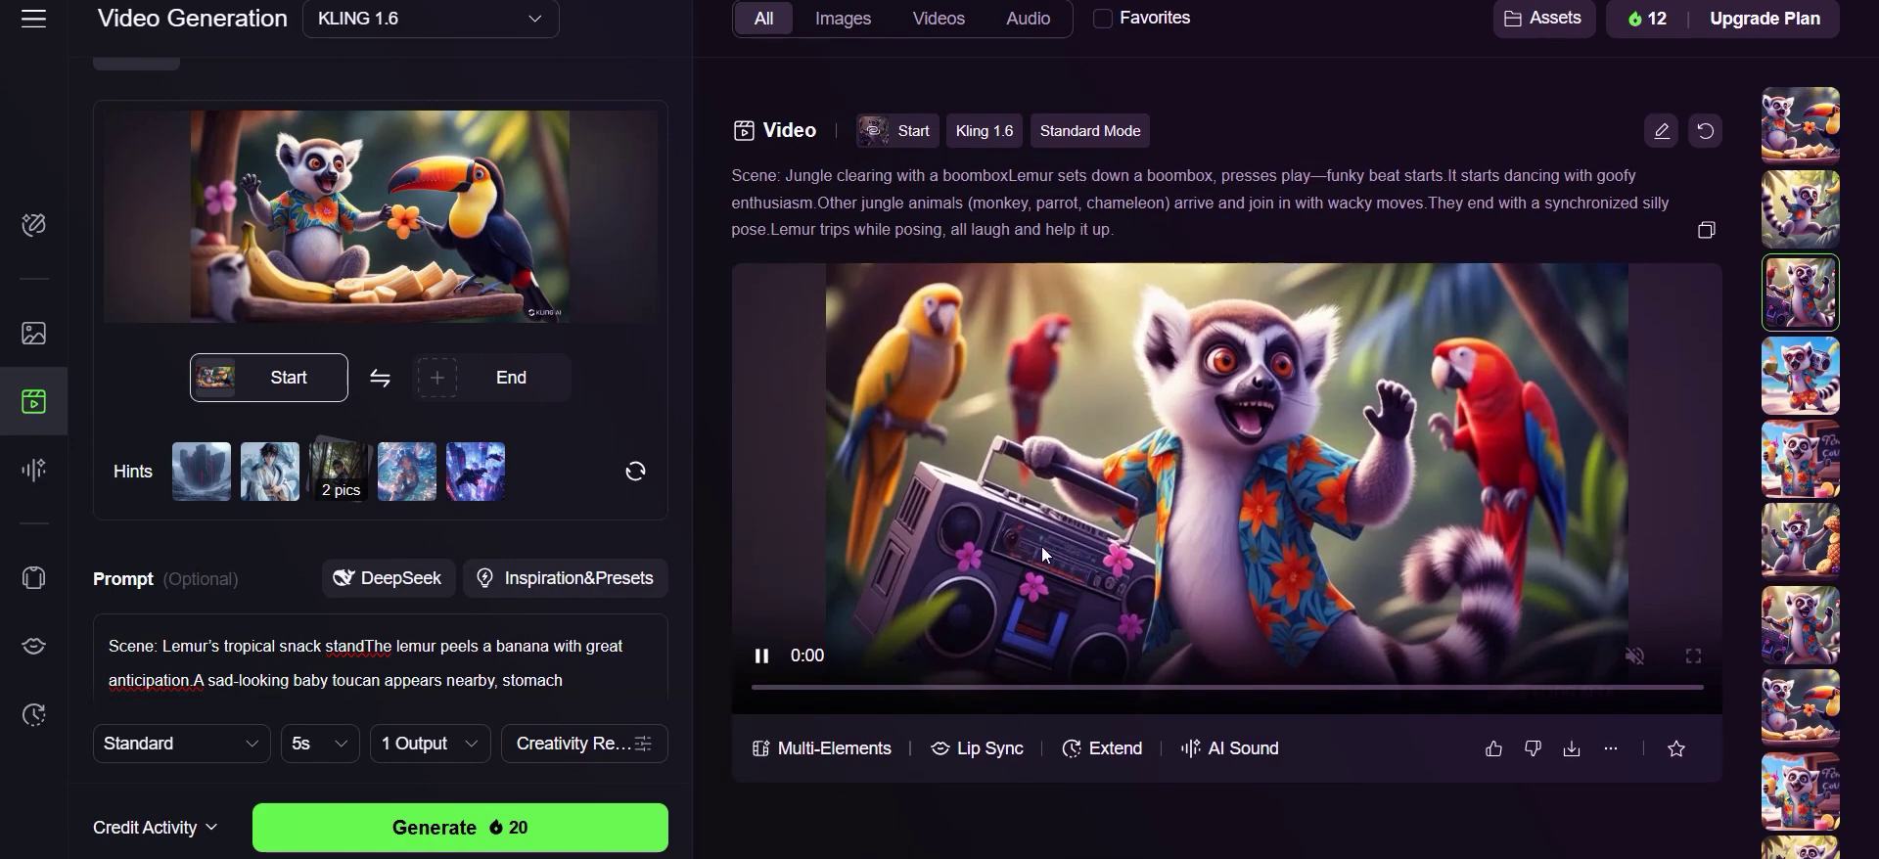
scroll(1046, 546, up, 3)
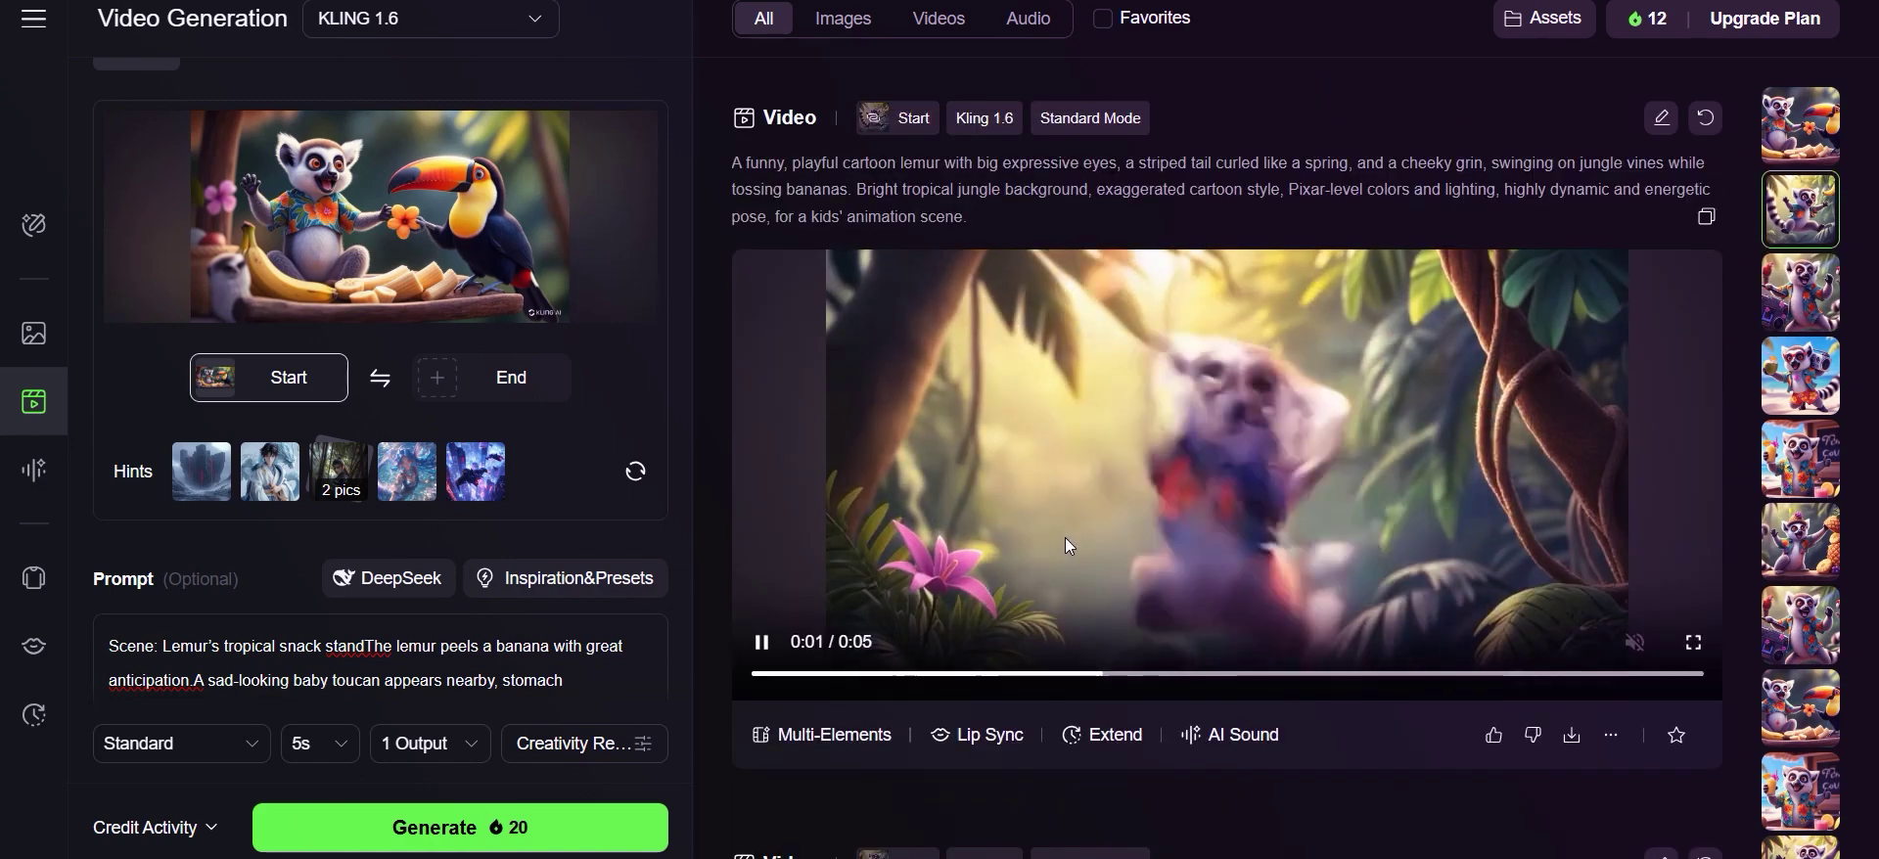
scroll(1065, 538, up, 3)
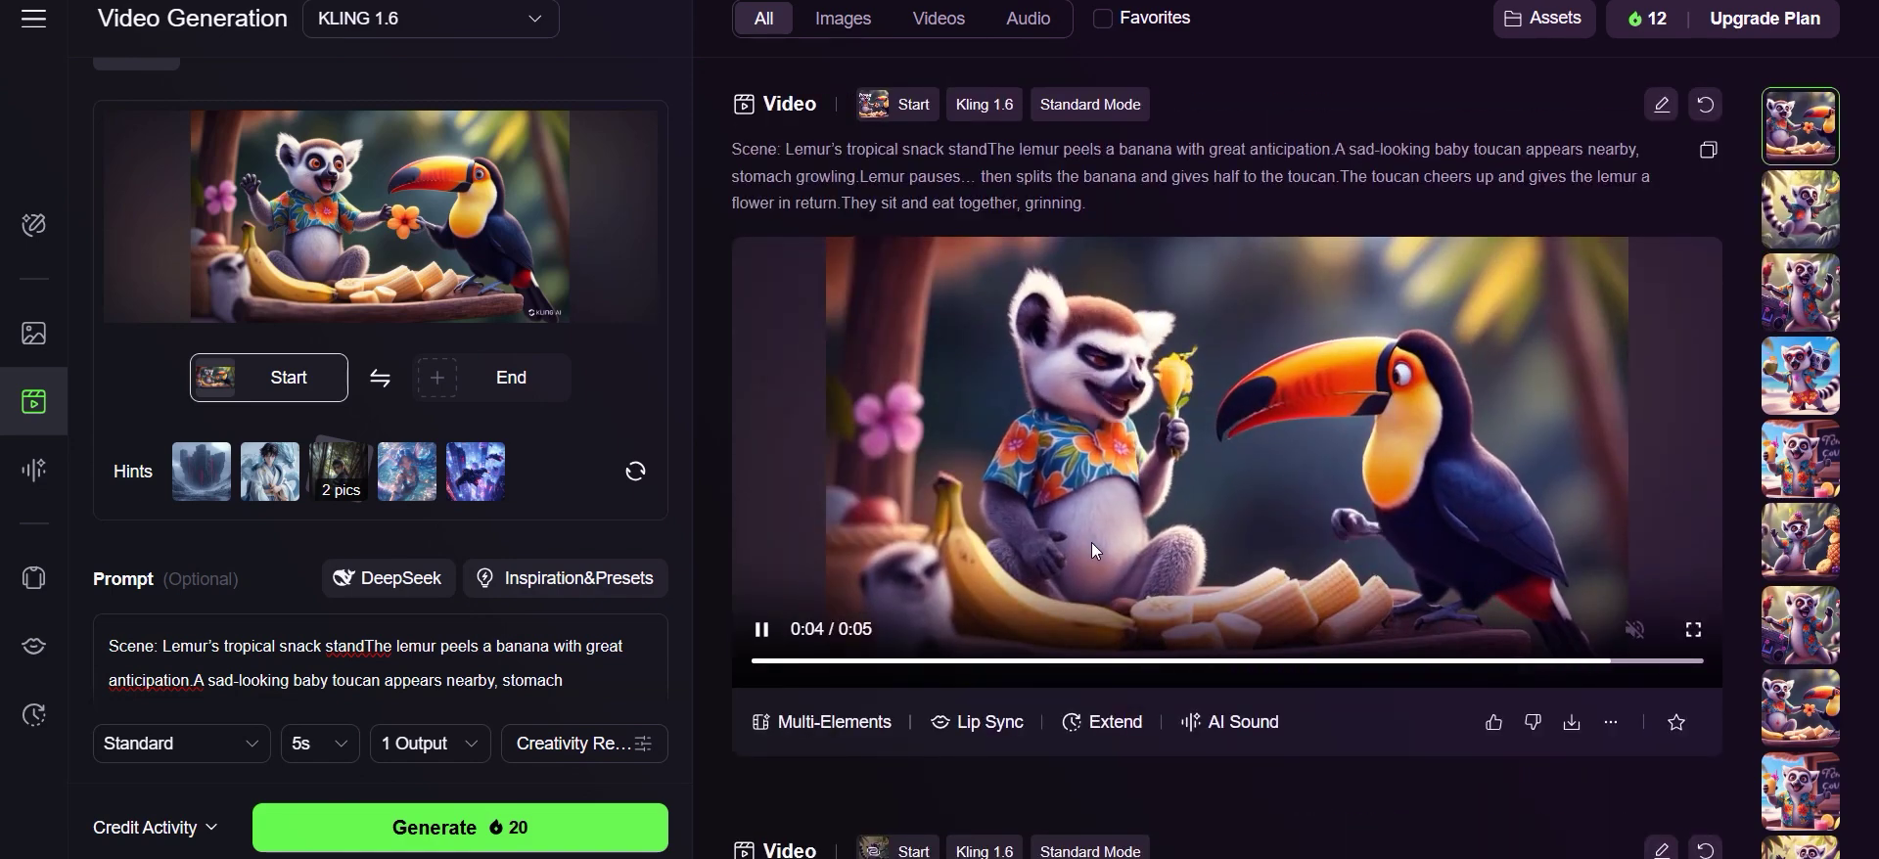
scroll(1150, 560, down, 3)
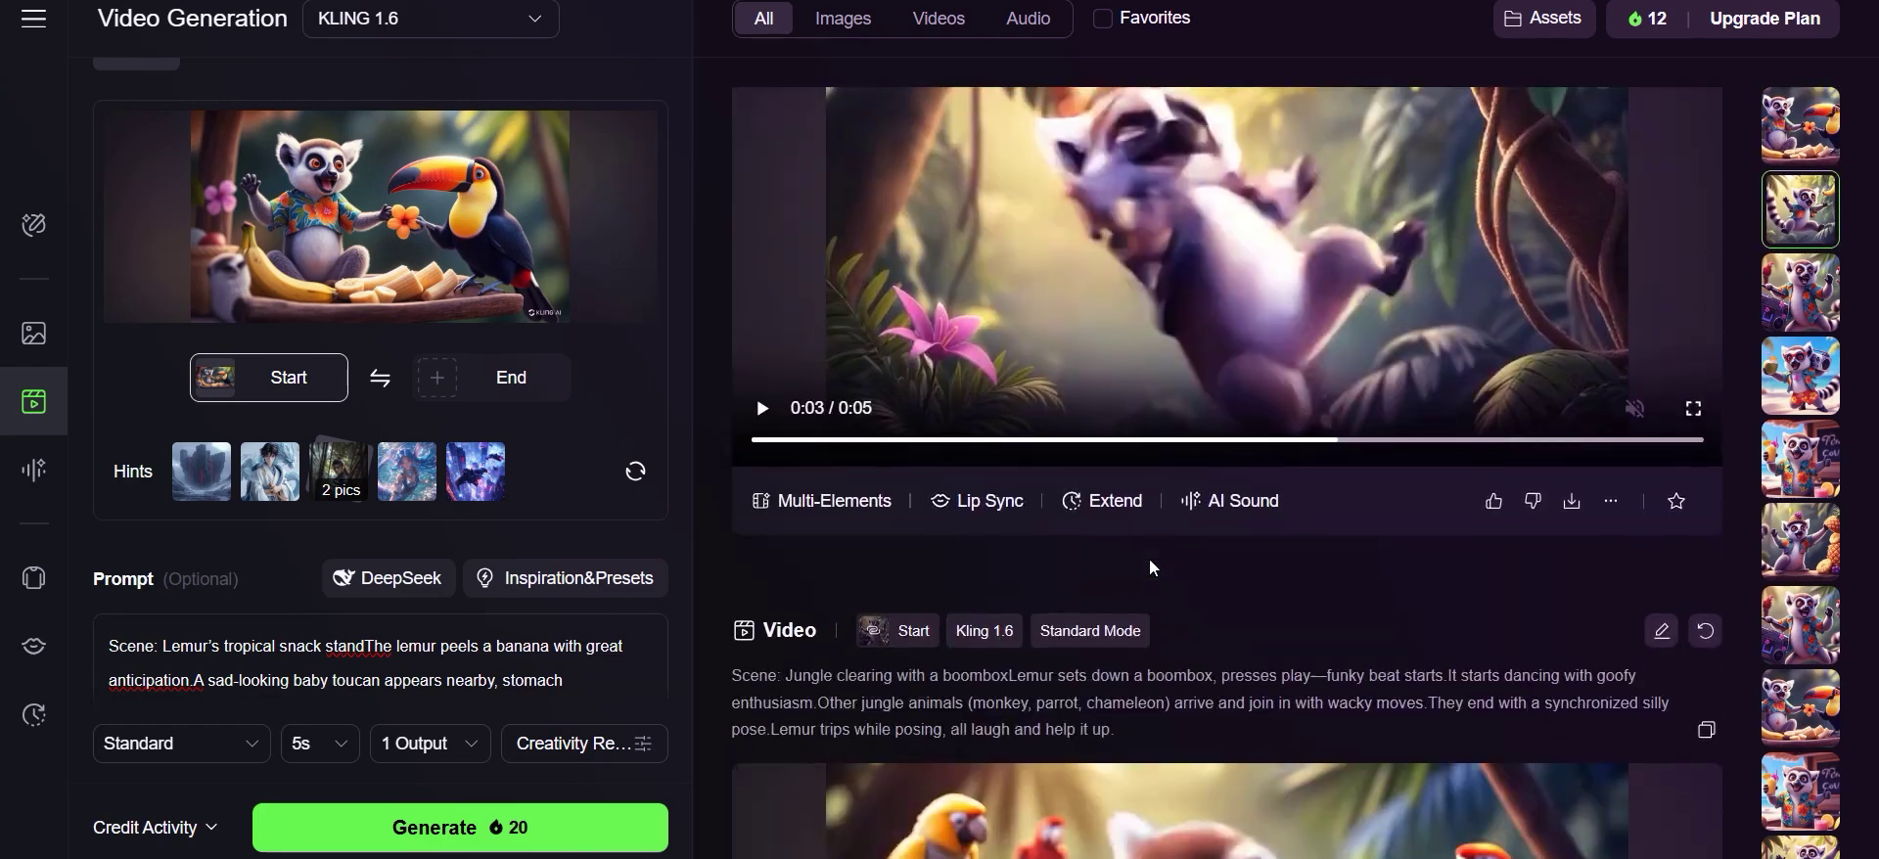
scroll(1150, 566, down, 3)
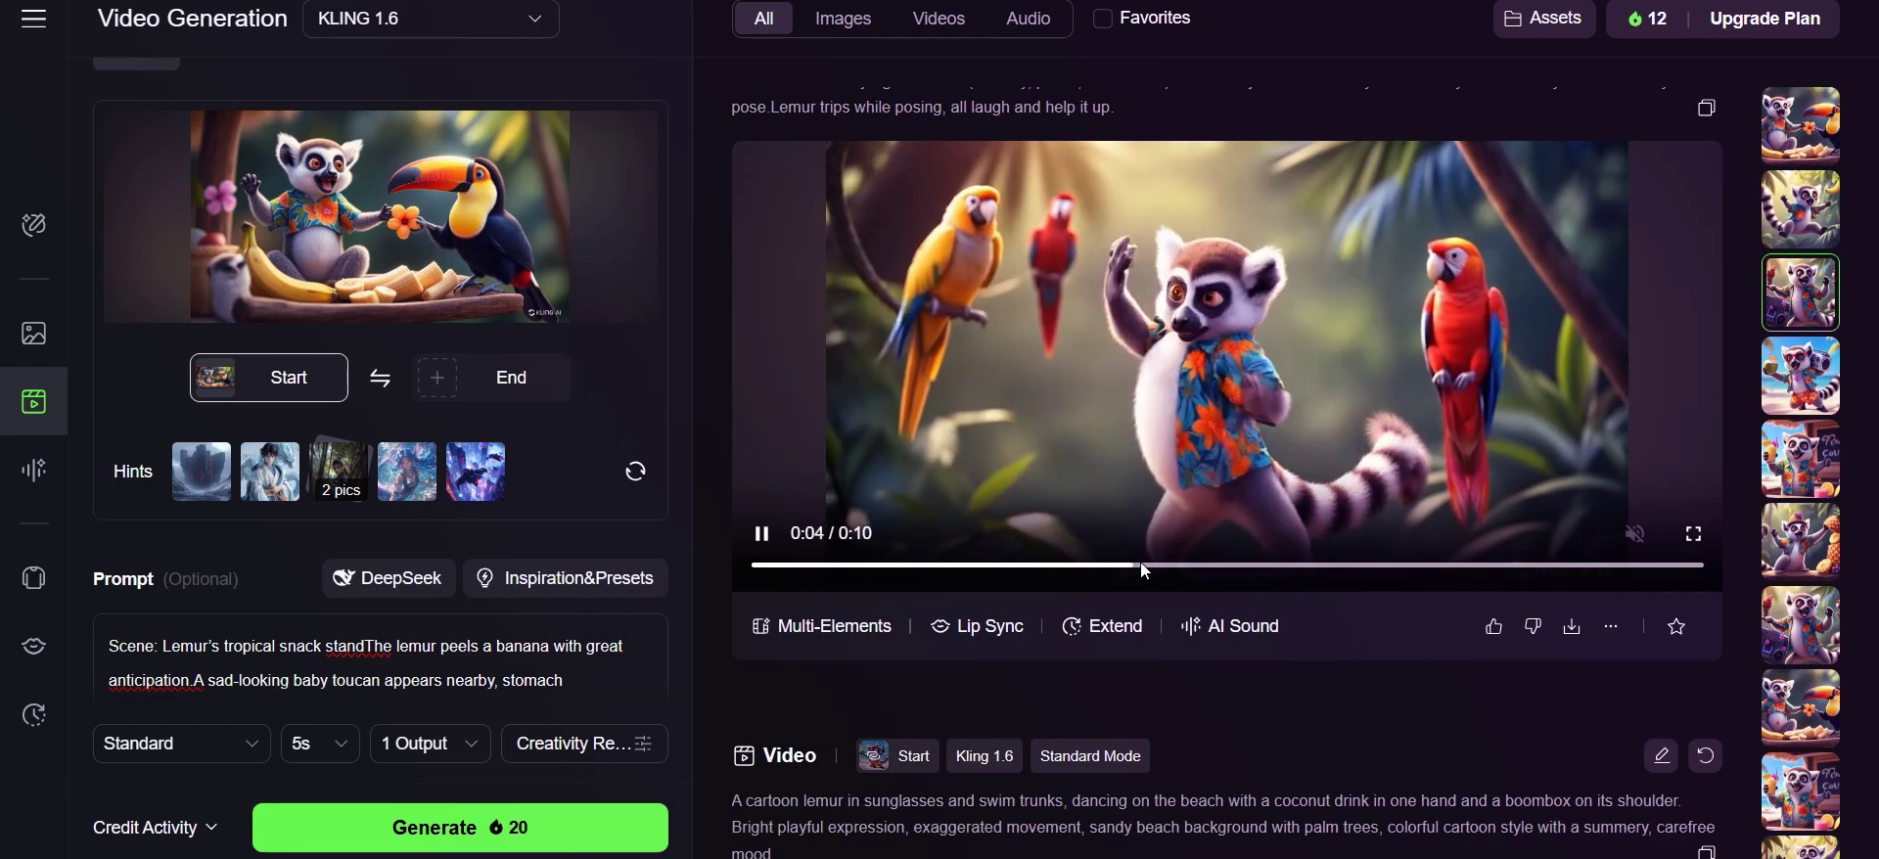
Download the generated video of the lemur dancing on the beach with a coconut drink and boombox.
scroll(1149, 563, down, 3)
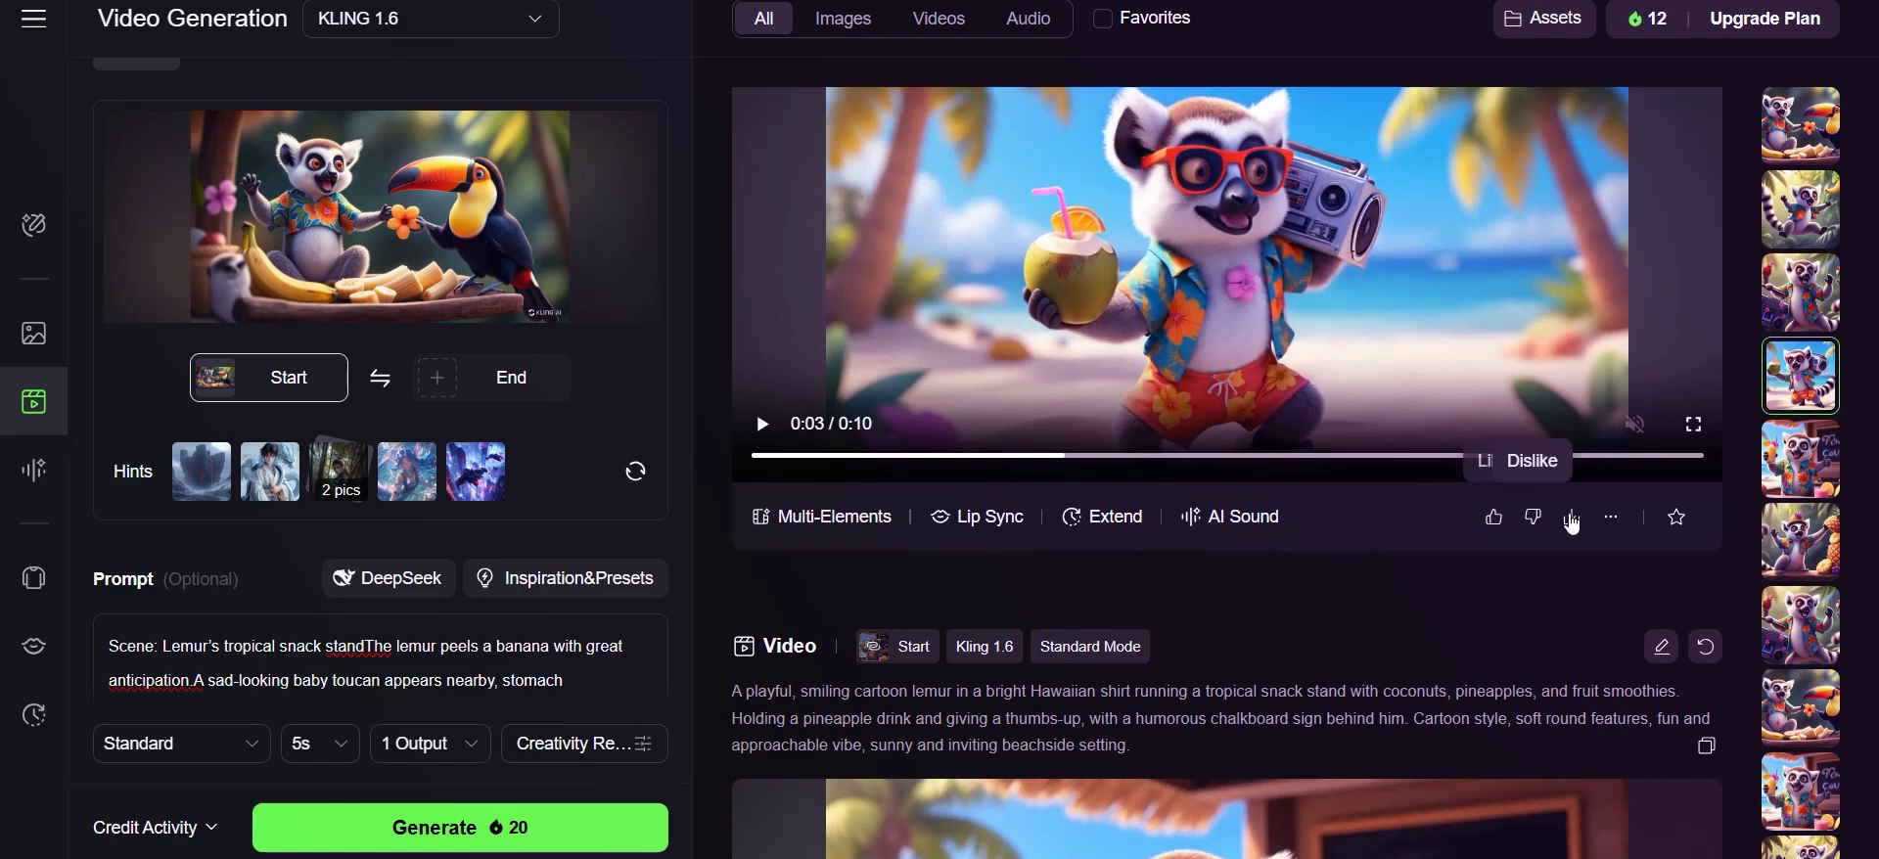
click(1571, 518)
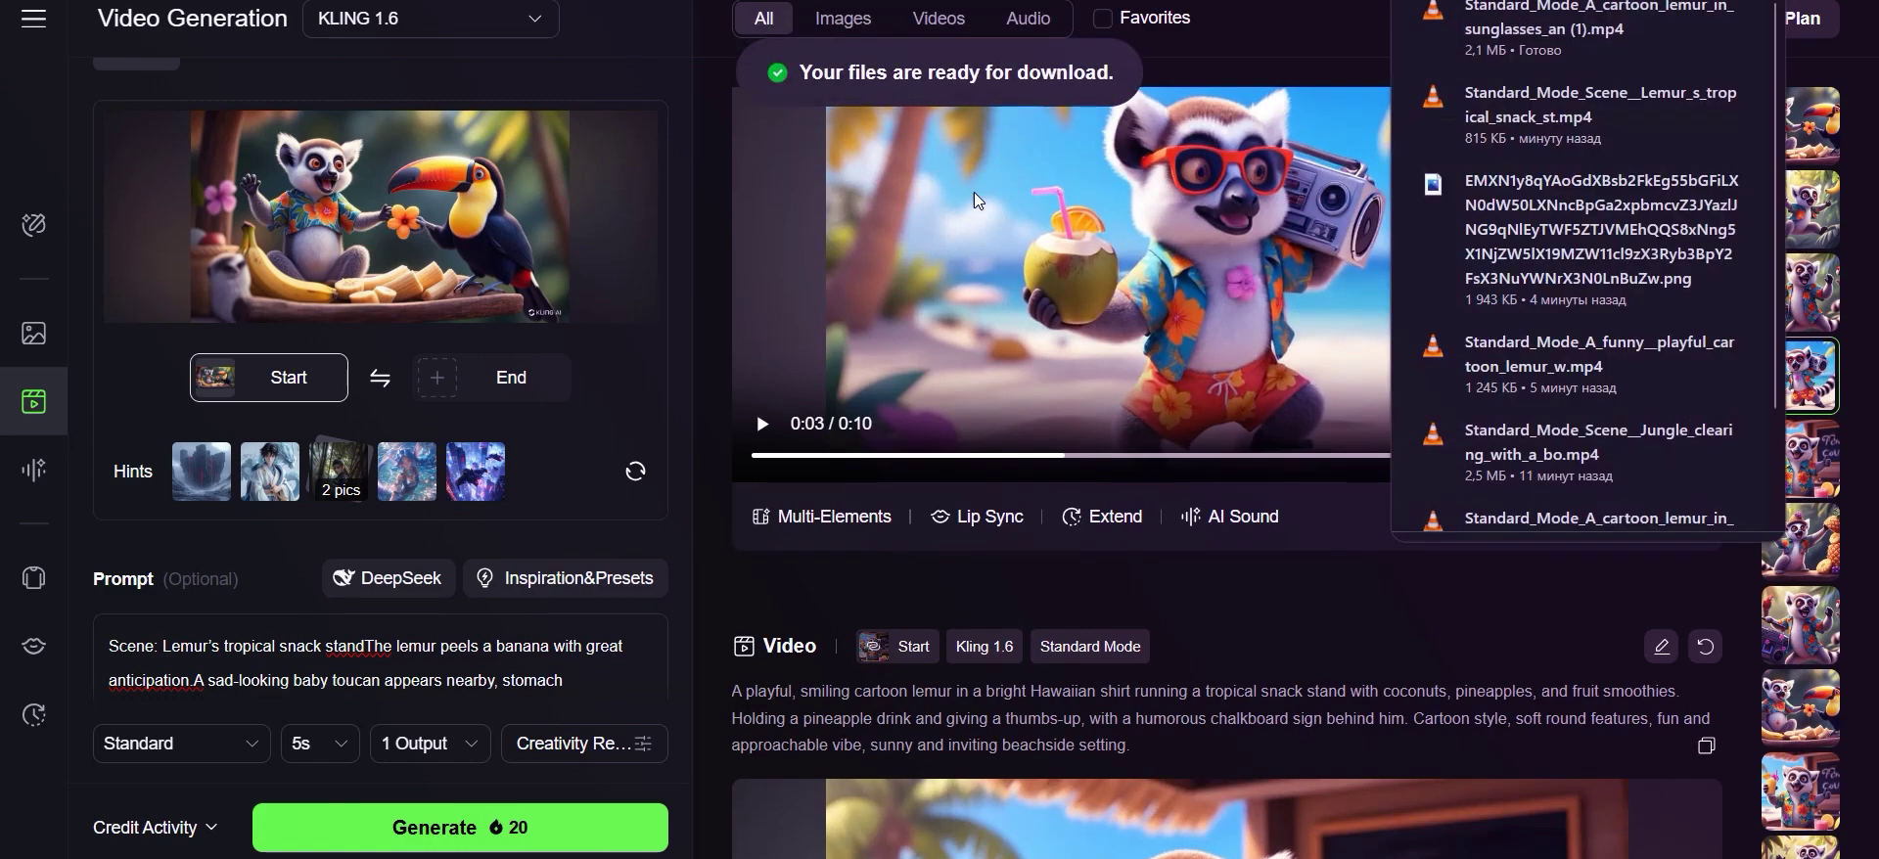
scroll(1276, 323, up, 3)
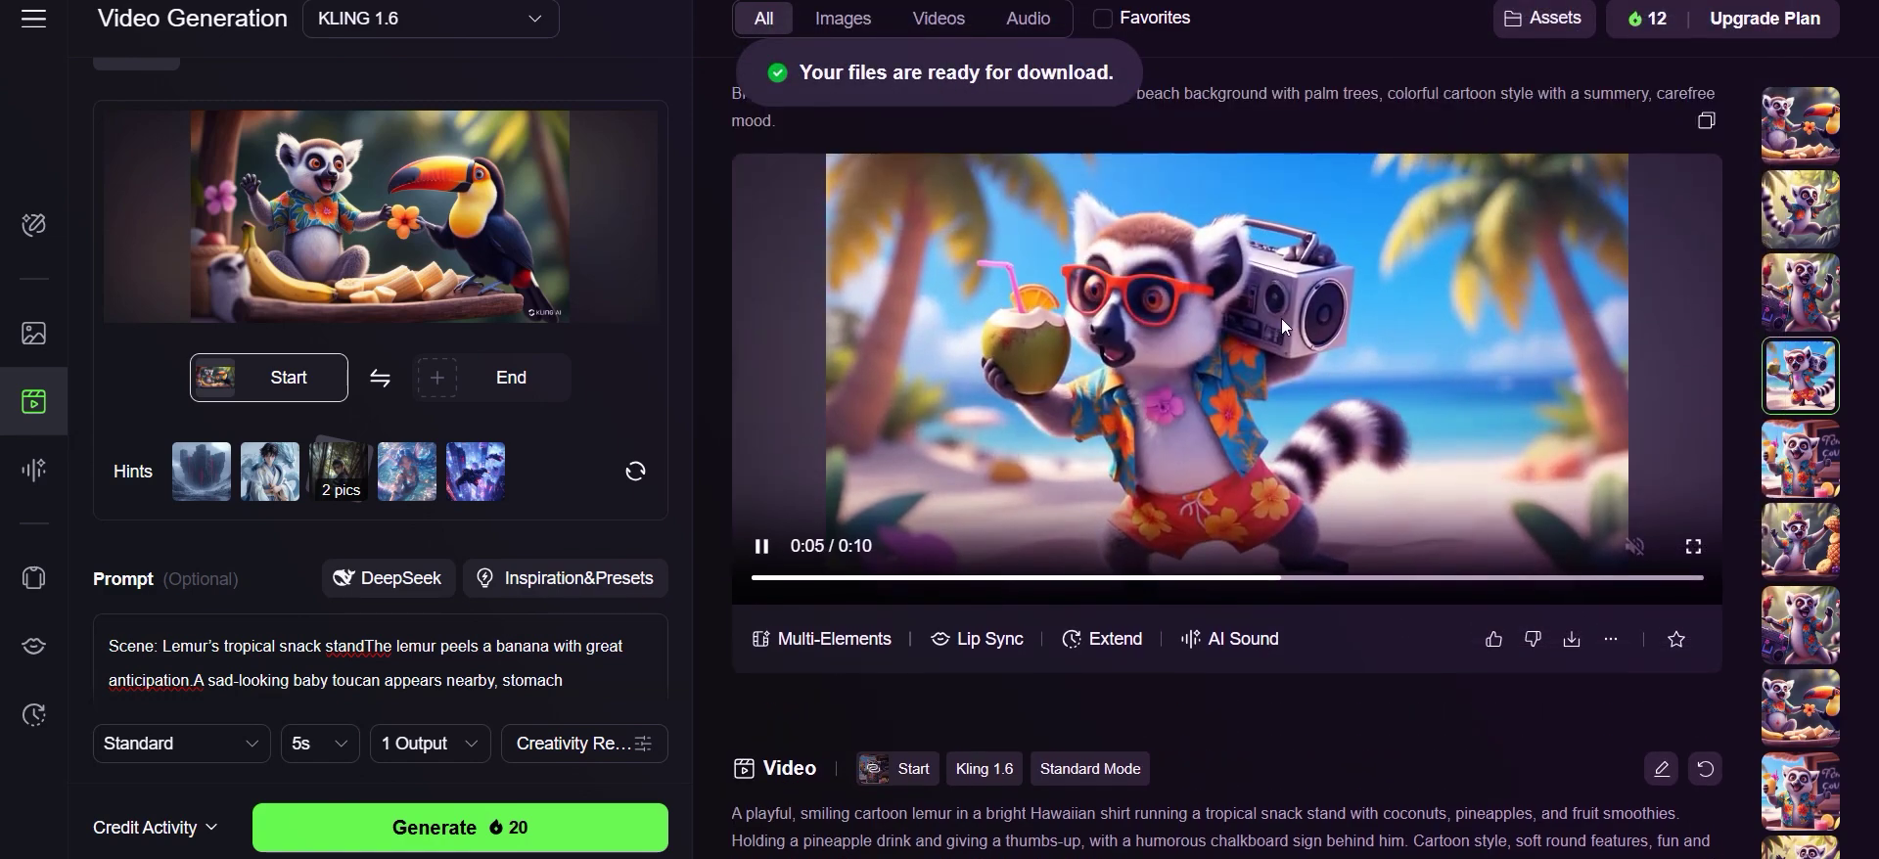